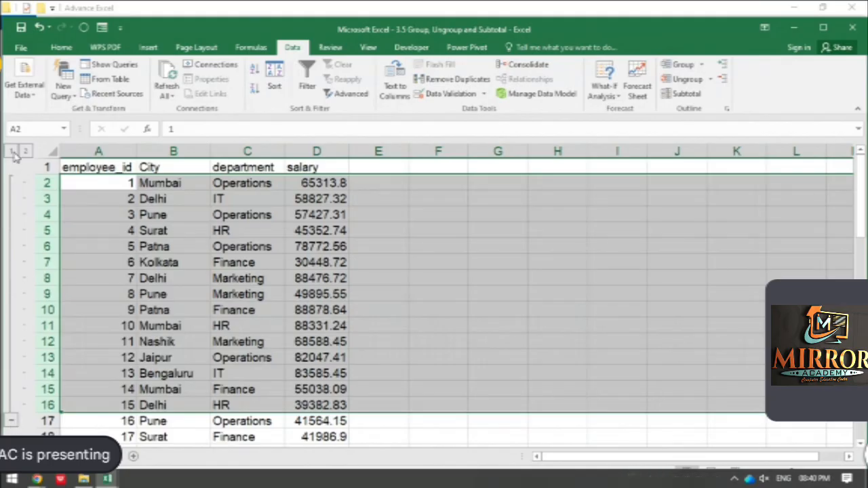
Group rows 2 to 6 as a nested group inside the existing outline group of the employee table
click(47, 200)
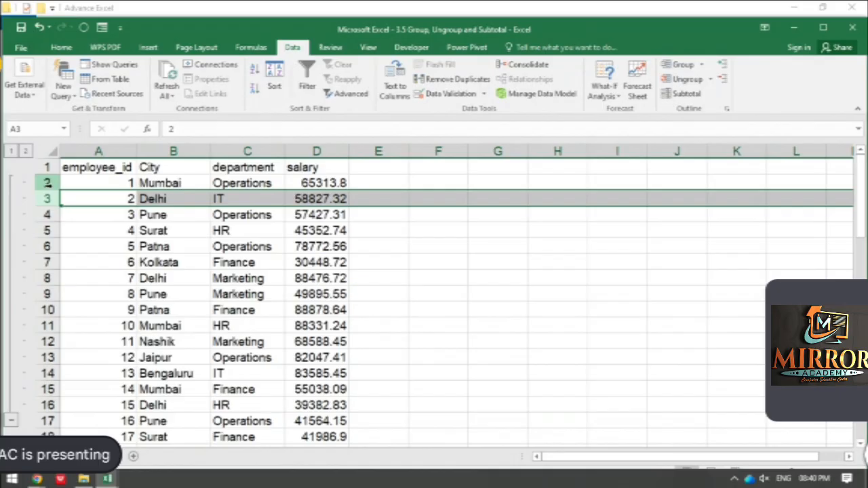
drag(51, 185, 49, 234)
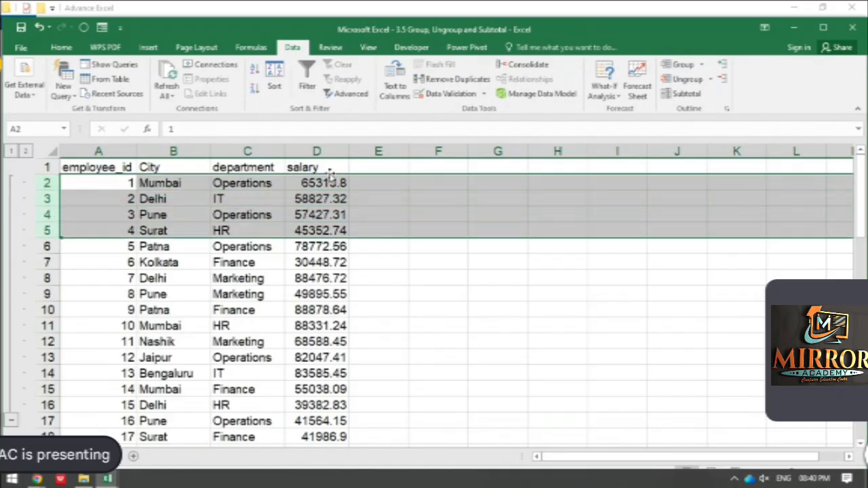
drag(49, 183, 49, 247)
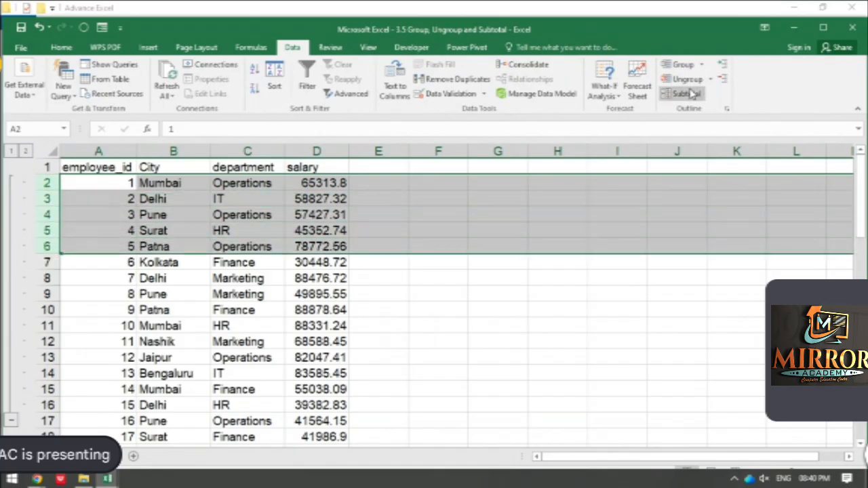
click(682, 65)
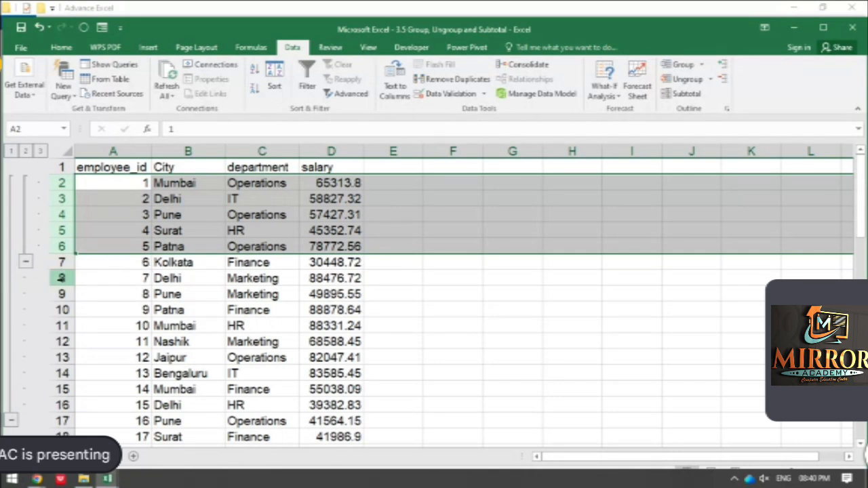
Try to group rows 11 to 16 repeatedly as deeper nested levels, and undo those groupings
drag(62, 310, 62, 386)
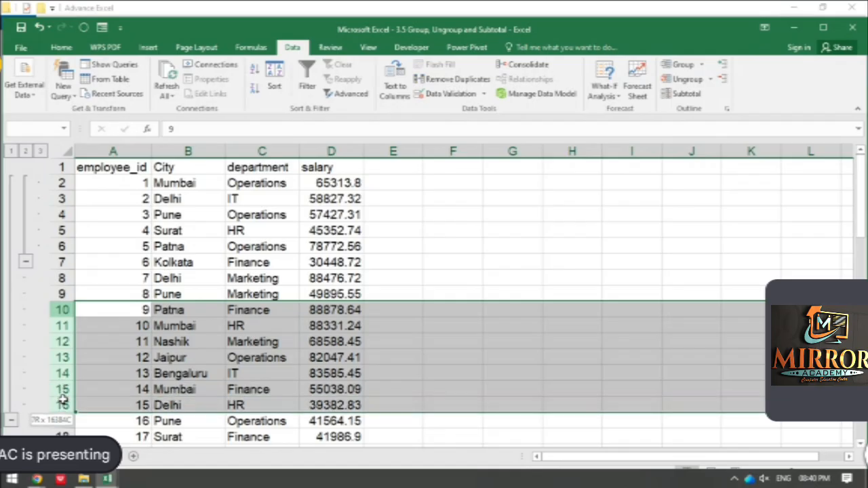
click(80, 323)
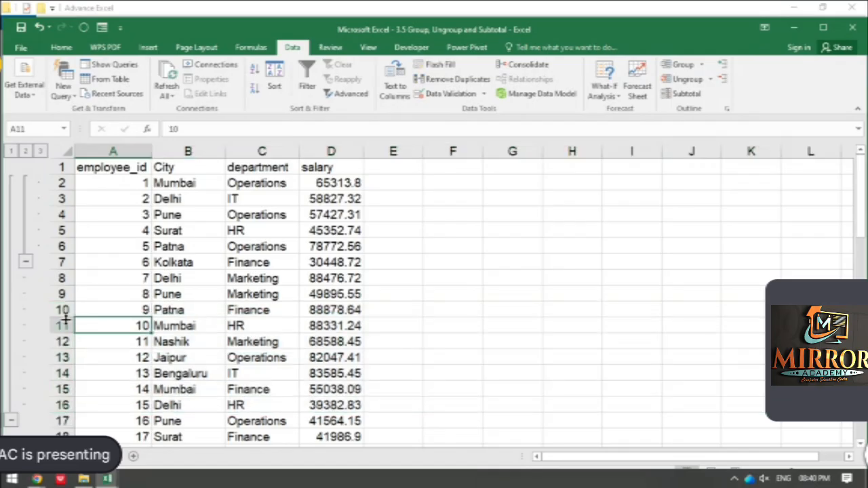
drag(64, 326, 77, 403)
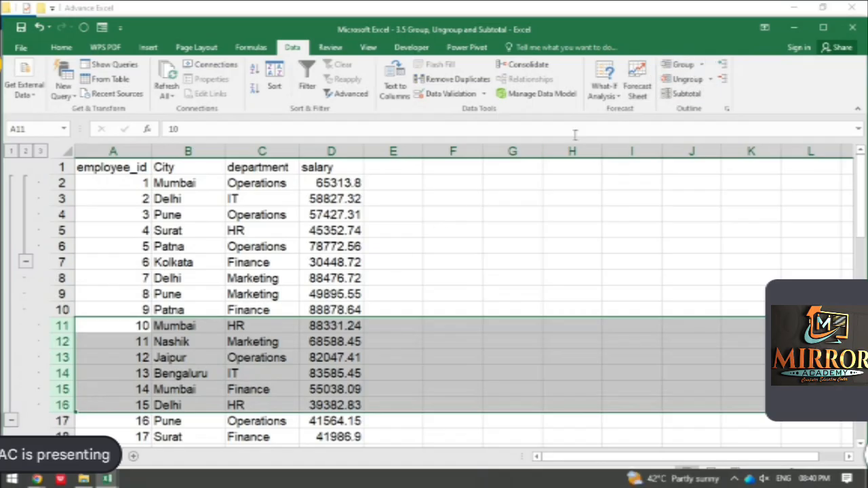
click(680, 64)
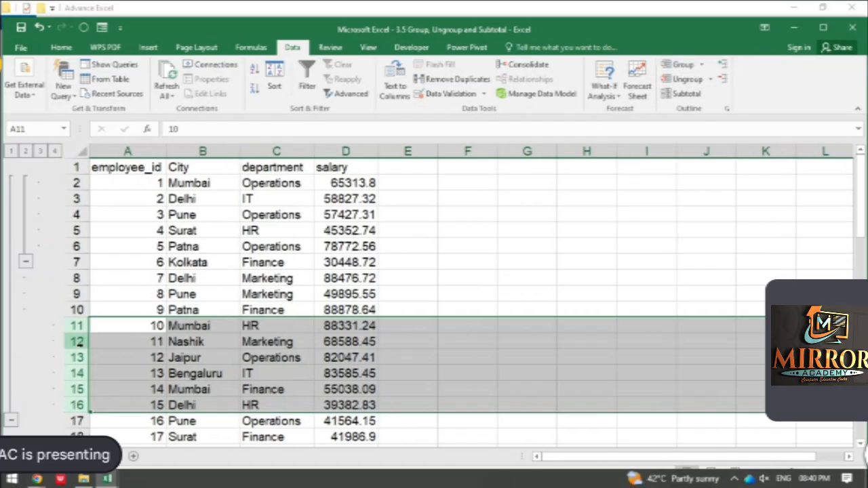
click(682, 65)
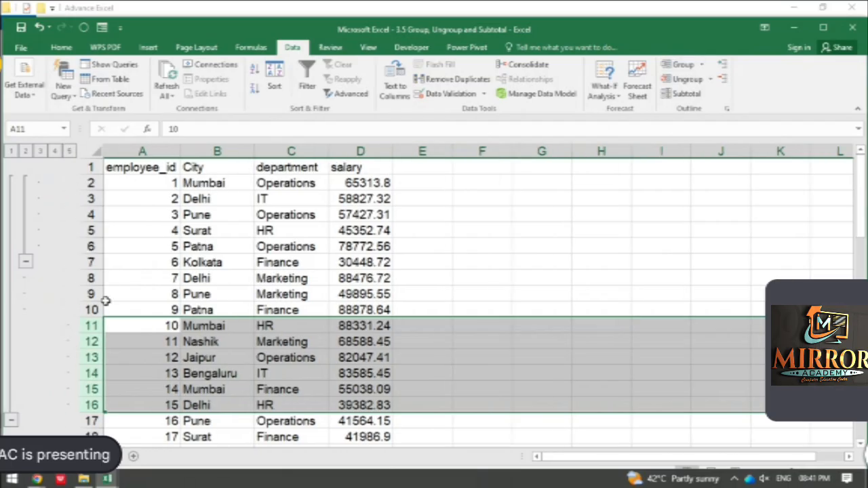
key(ctrl+z)
key(ctrl+z)
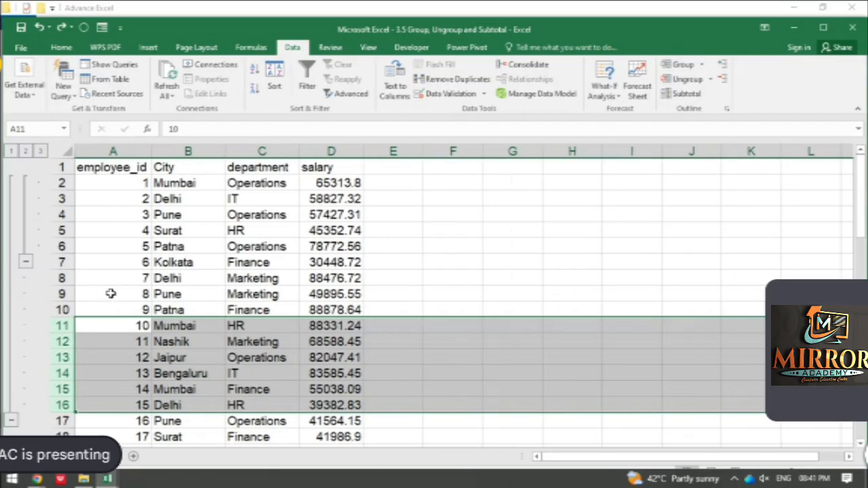
Group rows 8 to 14 as another nested group and ungroup the same rows
drag(51, 357, 60, 374)
click(48, 293)
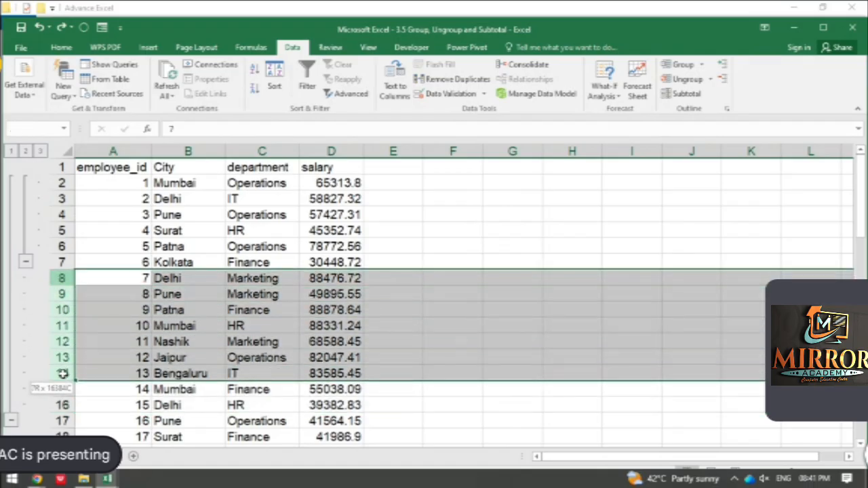
click(682, 64)
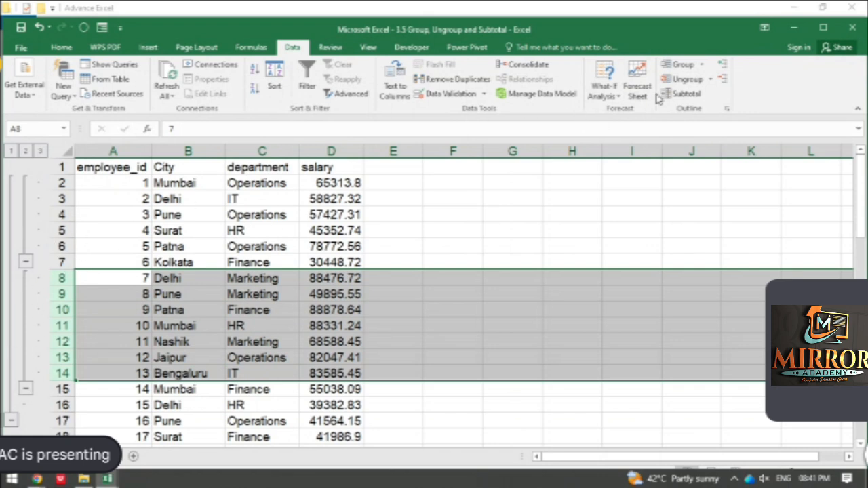
click(688, 80)
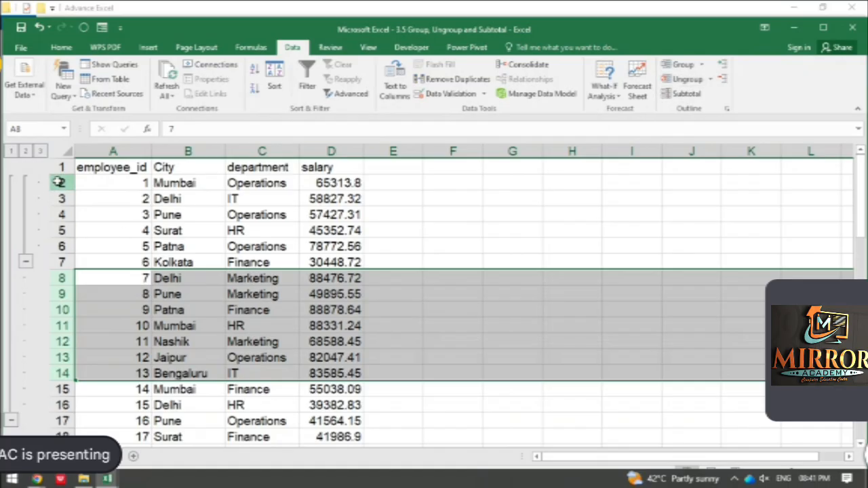
Ungroup rows 2 to 7 by one level and collapse the remaining group covering rows 2 to 6
drag(60, 183, 58, 263)
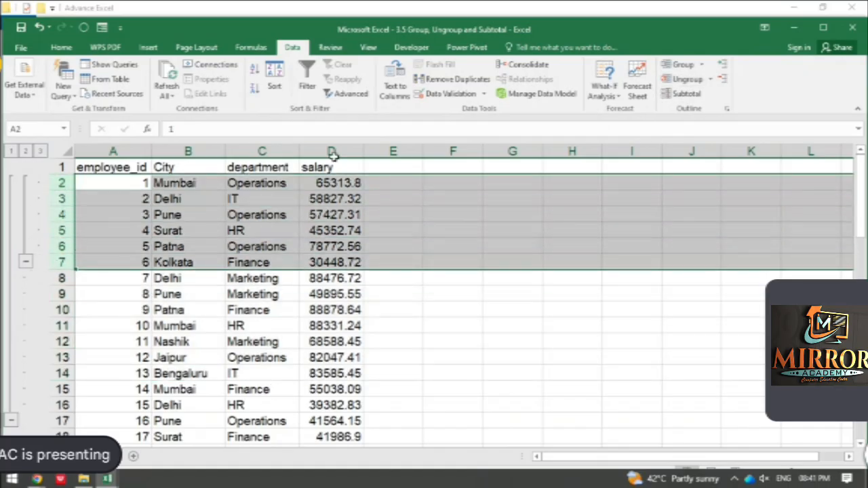
click(687, 79)
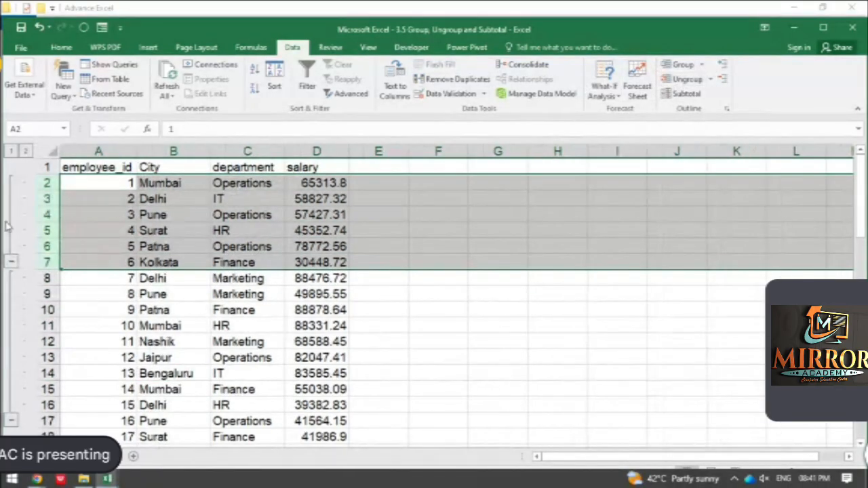
click(36, 183)
click(10, 263)
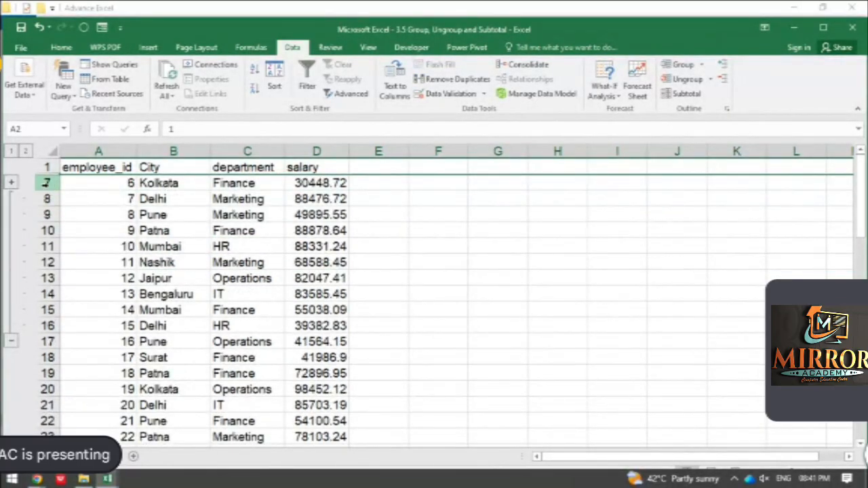
Ungroup rows 7 to 16, leaving the collapsed group above them in place
drag(47, 183, 45, 326)
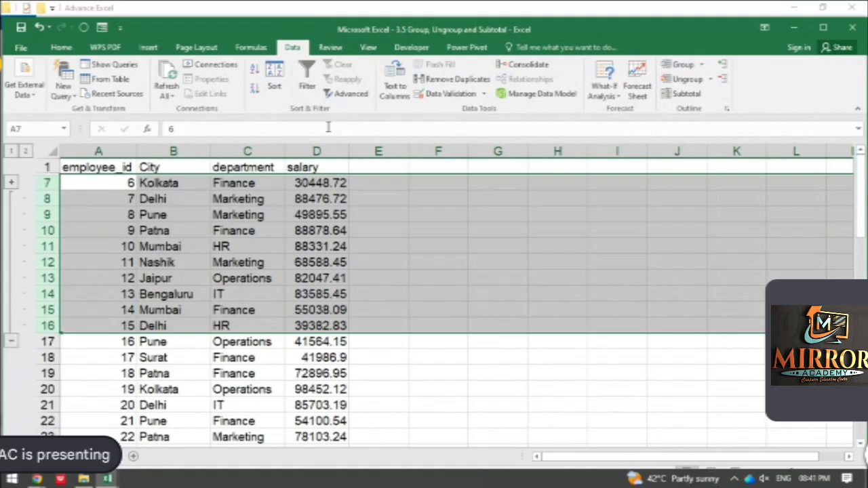
click(688, 80)
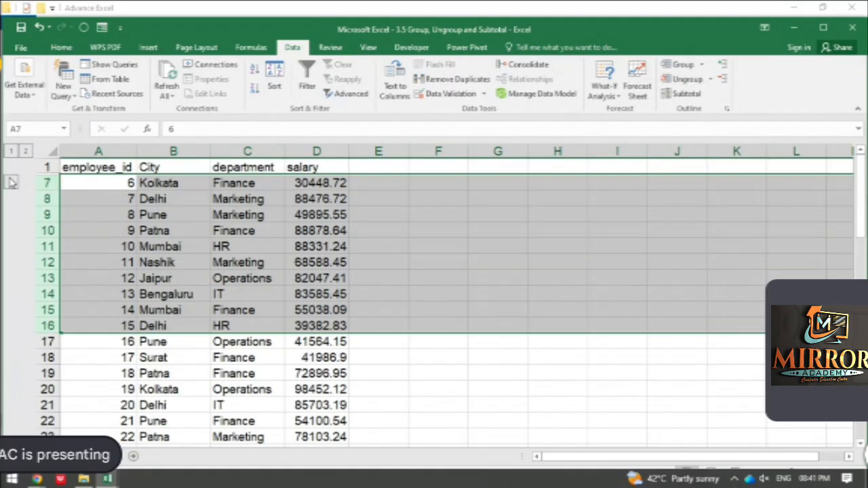
click(46, 183)
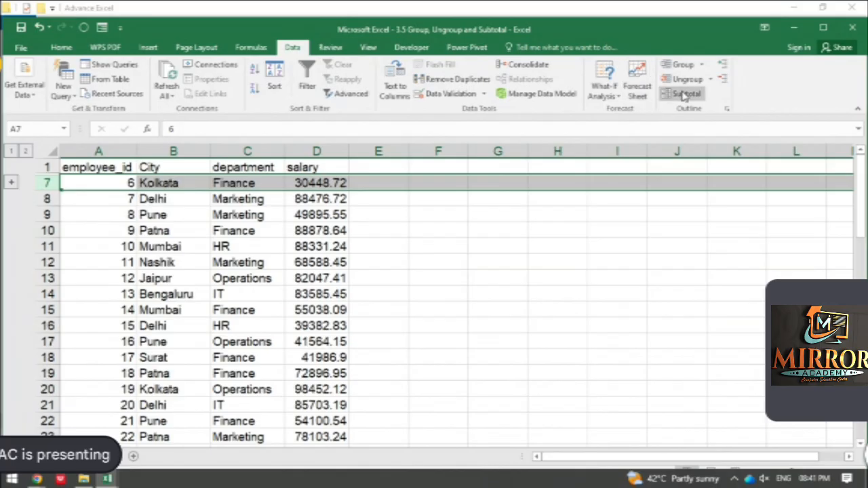
Unhide the collapsed rows between rows 1 and 7, and ungroup rows 1 to 7 to clear the outline
click(47, 167)
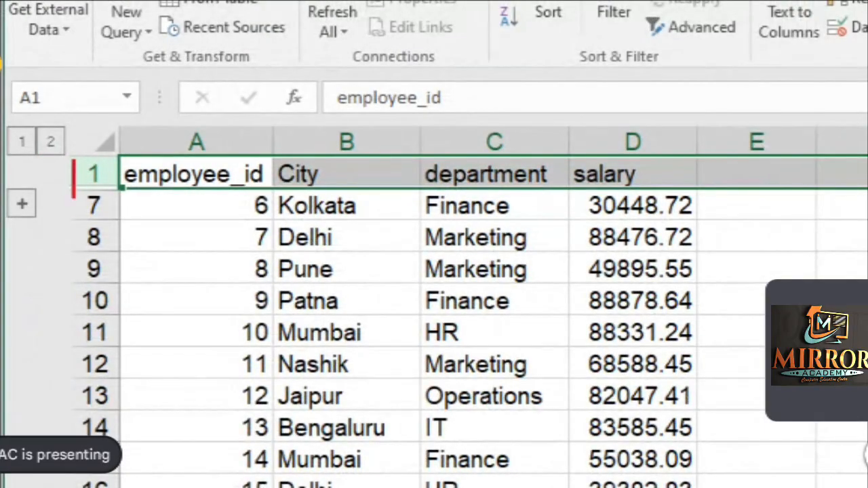
drag(73, 160, 175, 215)
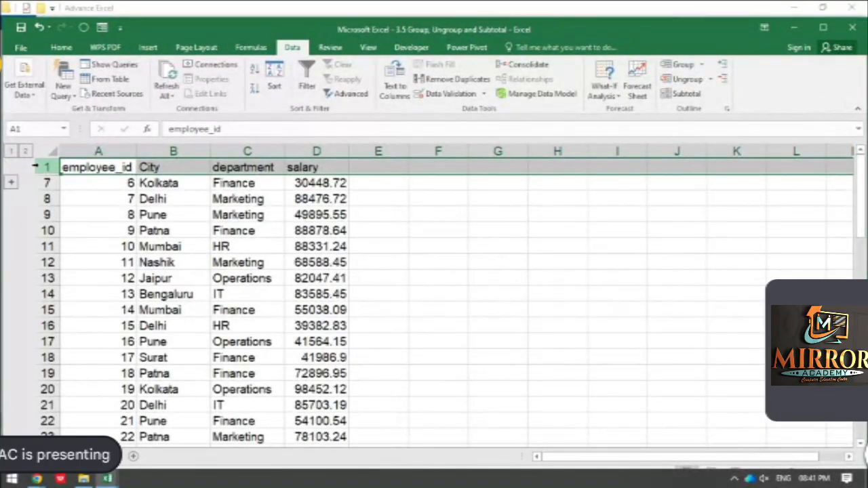
drag(34, 169, 34, 182)
right_click(44, 182)
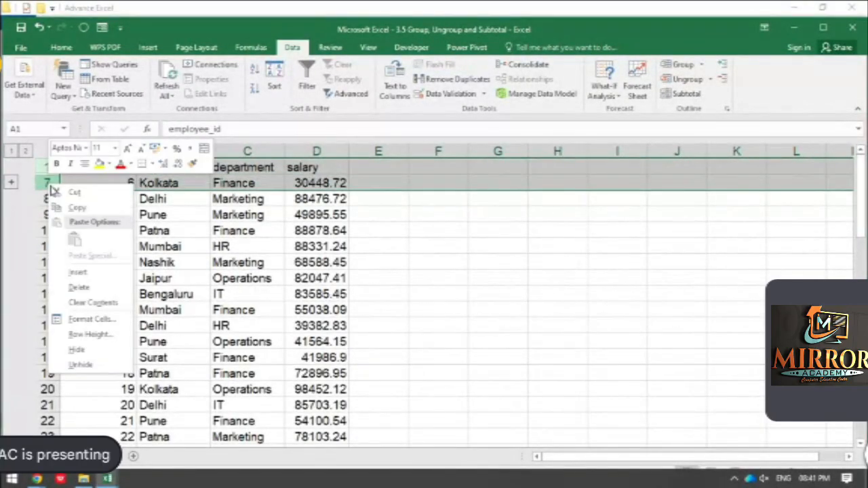
click(77, 367)
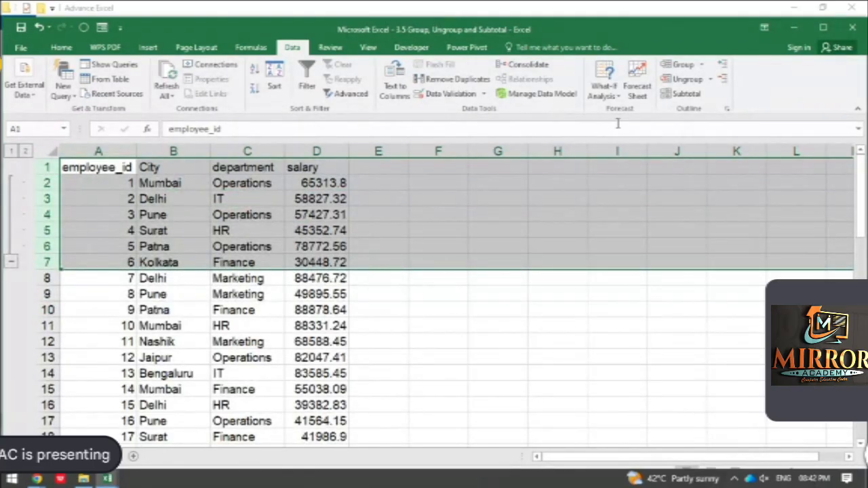
click(684, 79)
click(15, 247)
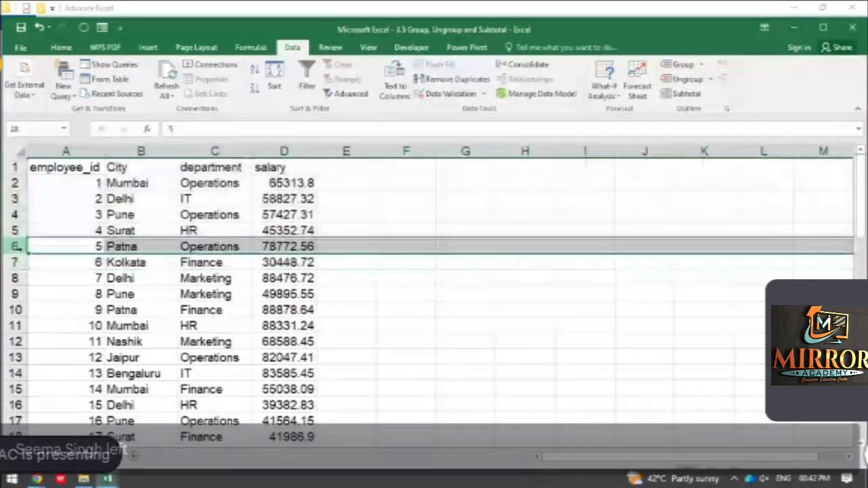
drag(65, 166, 271, 378)
click(149, 297)
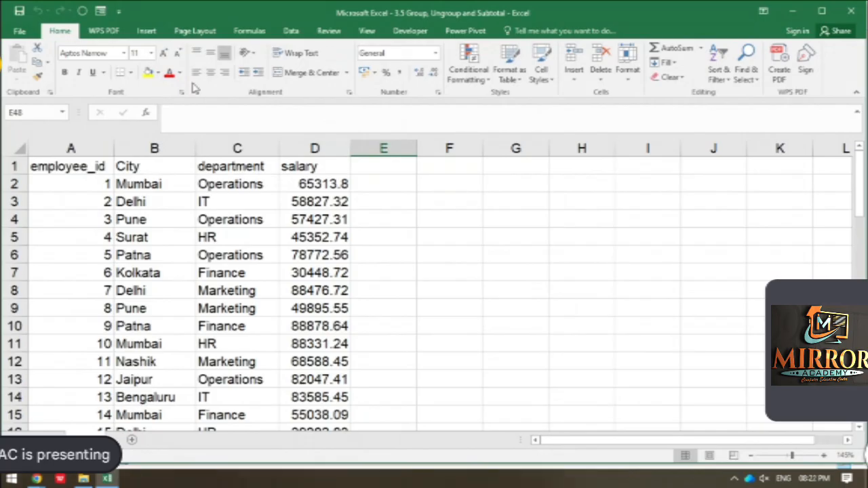
Sort the employee table by the department column in ascending order, expanding the selection to include the neighbouring columns
click(291, 32)
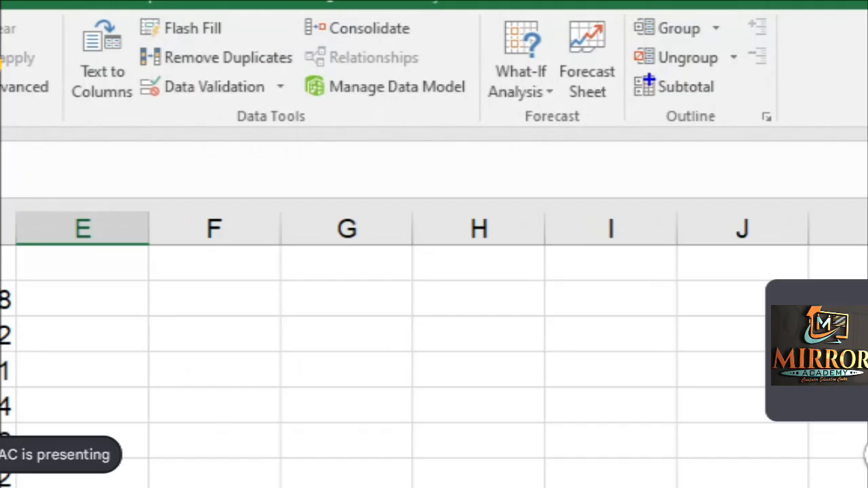
mouse_move(635, 75)
mouse_down()
mouse_move(698, 107)
mouse_move(722, 107)
mouse_up()
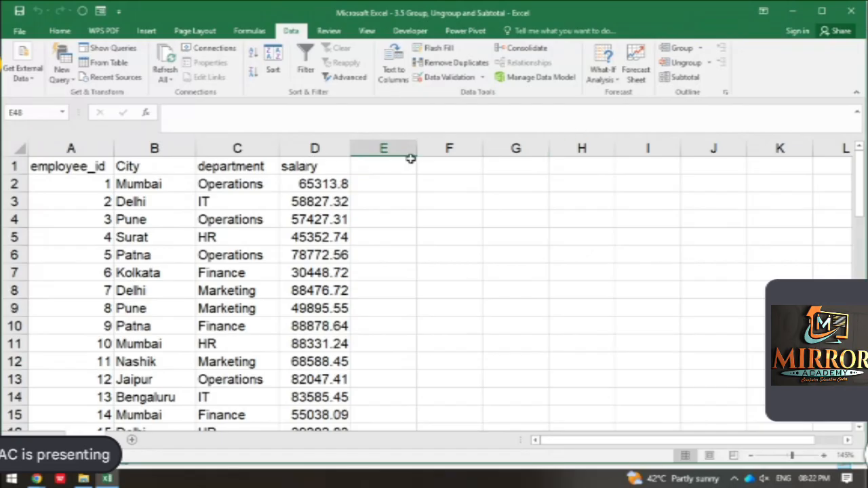
click(224, 150)
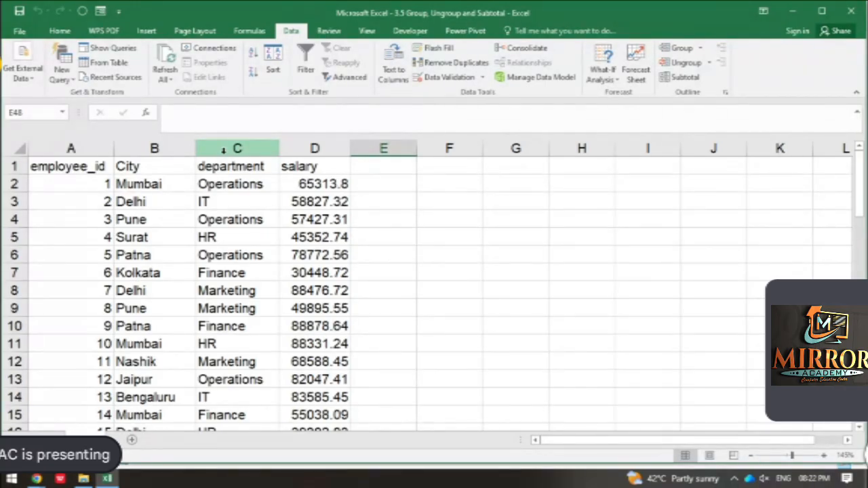
click(224, 149)
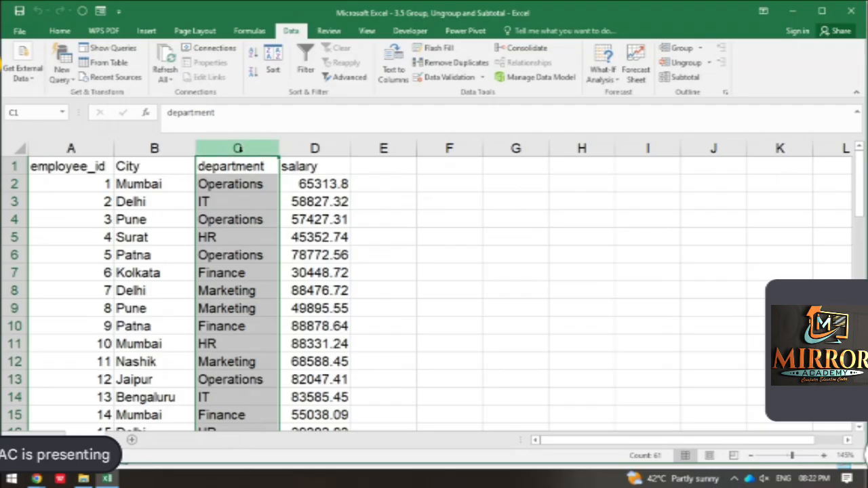
click(253, 53)
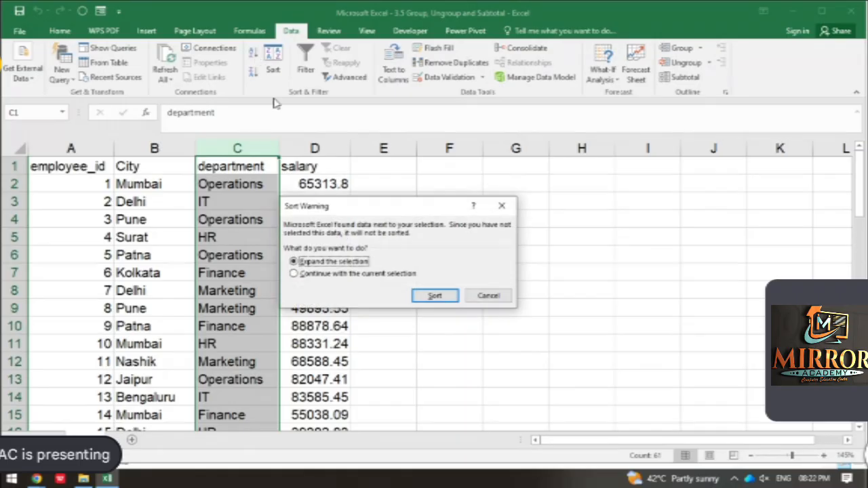
click(436, 297)
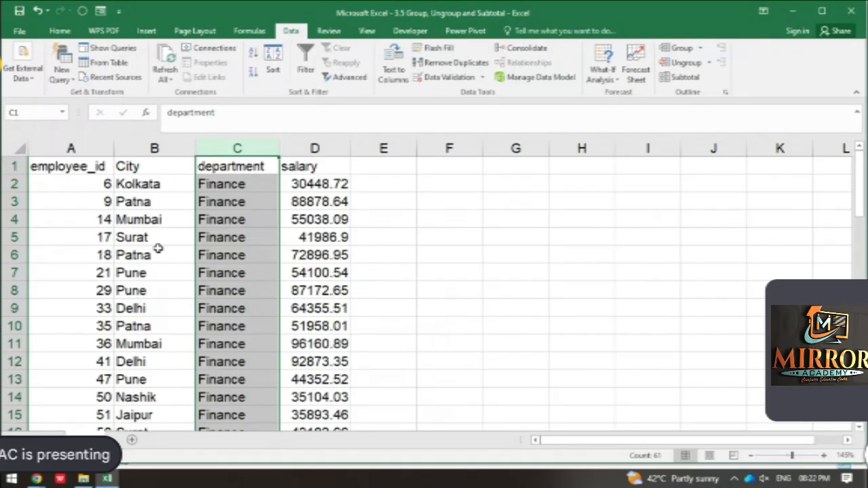
Add subtotals to the whole employee table at each change in department, using the Sum function on the salary column
click(86, 178)
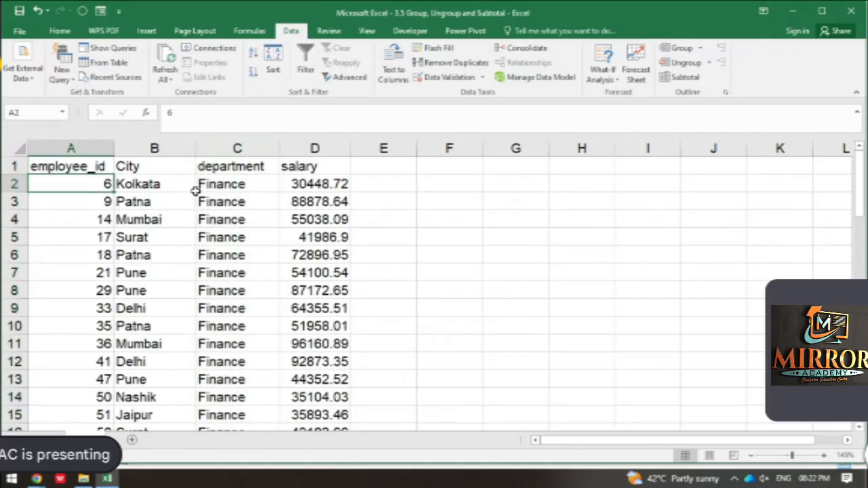
key(ctrl+a)
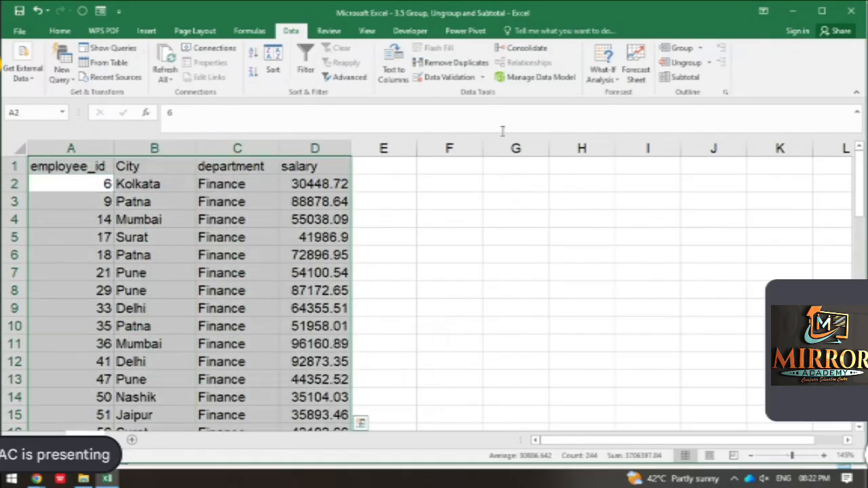
click(686, 78)
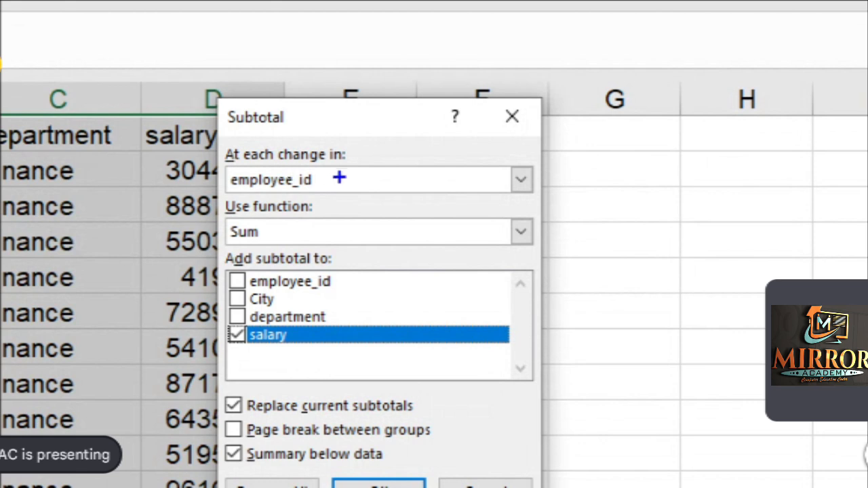
drag(340, 176, 399, 142)
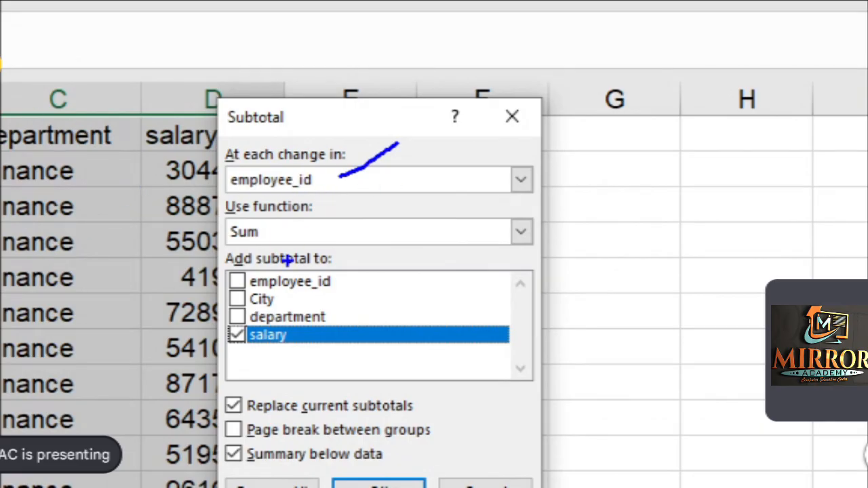
drag(271, 237, 297, 228)
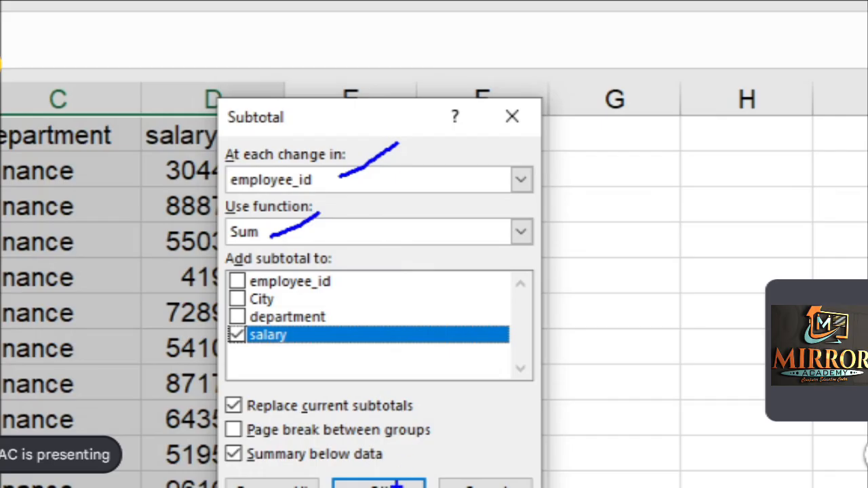
drag(399, 481, 453, 447)
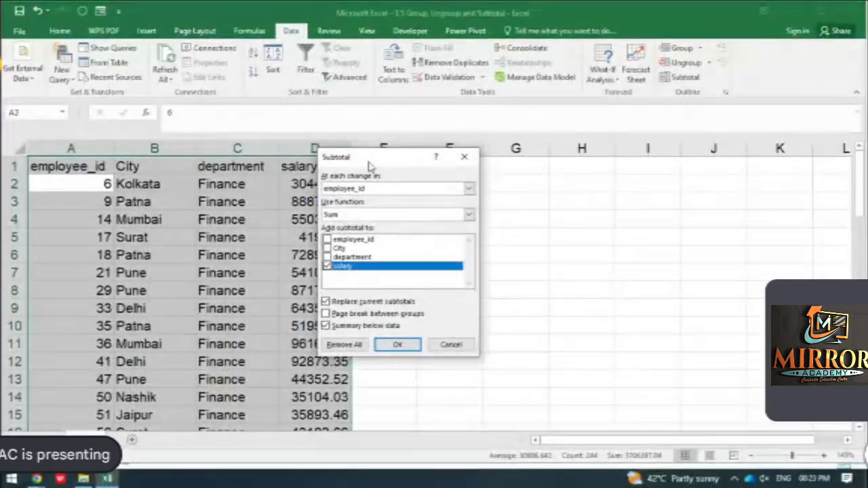
click(471, 188)
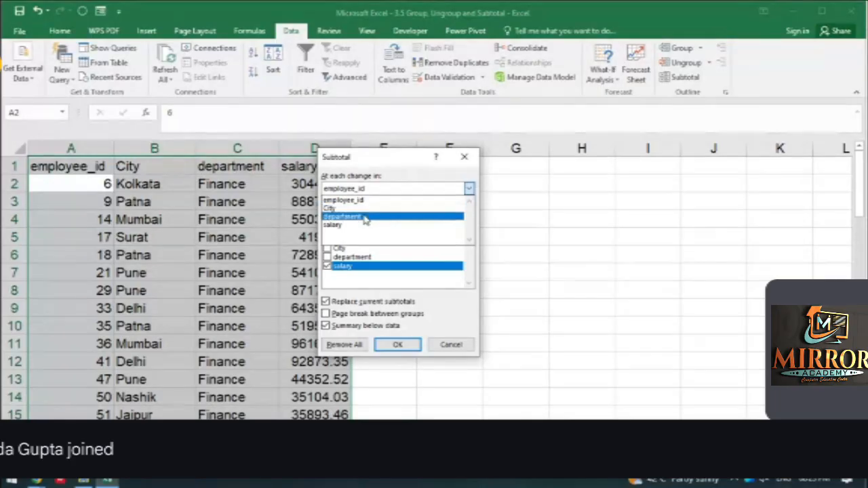
click(364, 216)
click(366, 215)
click(365, 225)
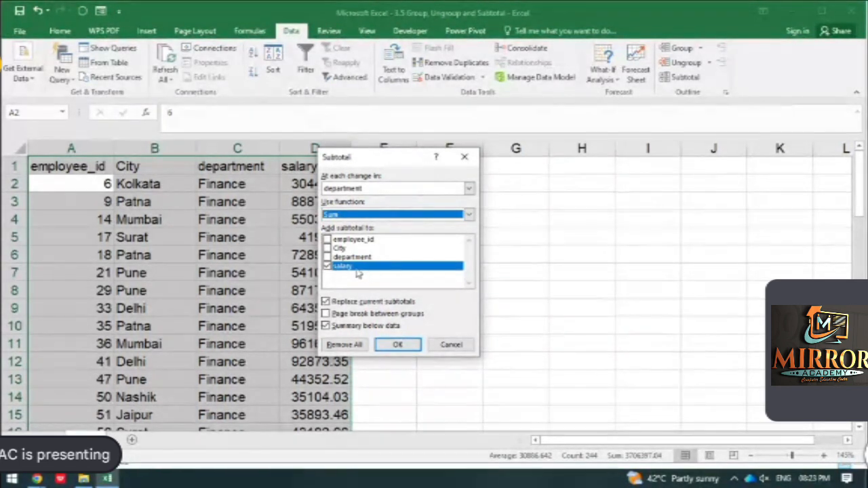
click(397, 345)
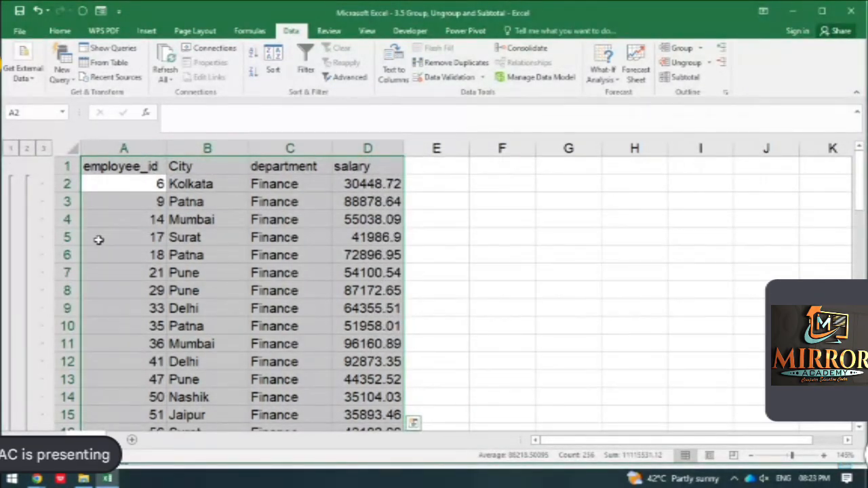
Fit the department column's width to its contents and collapse the Finance rows under their total
scroll(88, 244, down, 4)
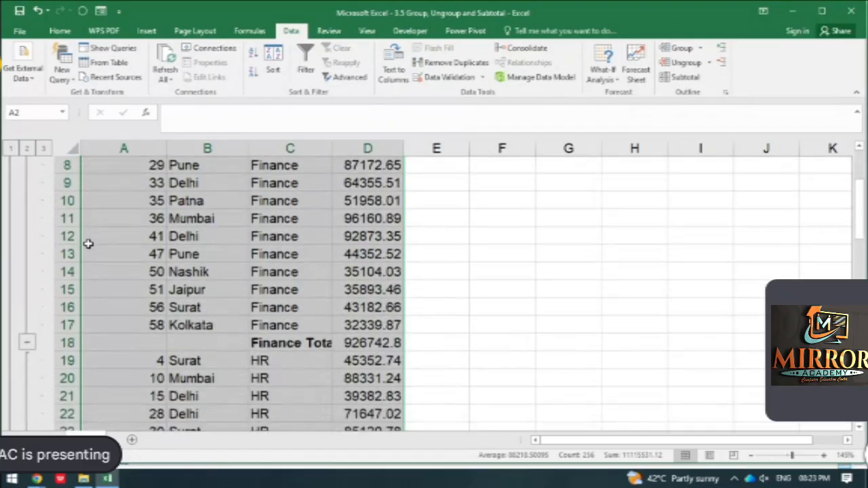
double_click(333, 148)
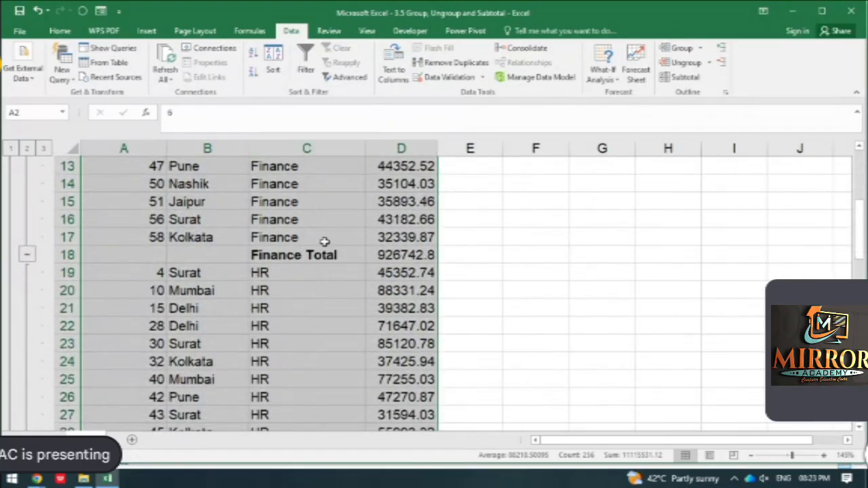
click(26, 256)
scroll(258, 178, up, 1)
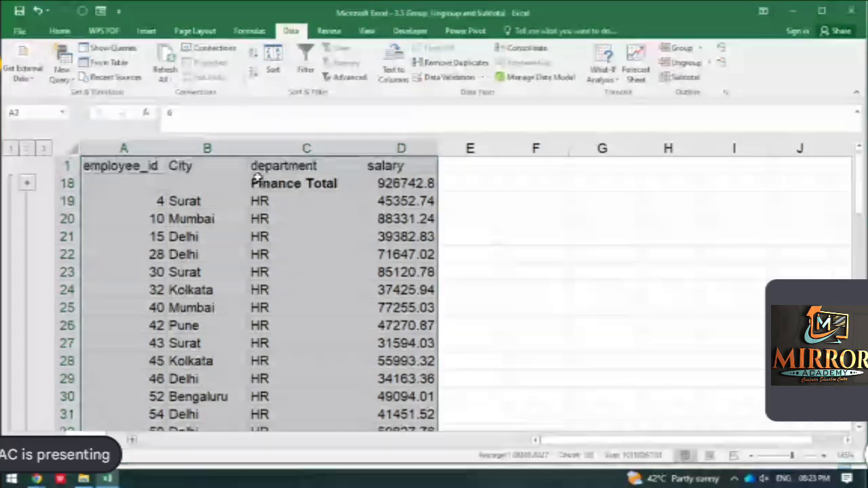
Collapse the HR, IT, Marketing and Operations groups under their department totals
scroll(213, 289, down, 2)
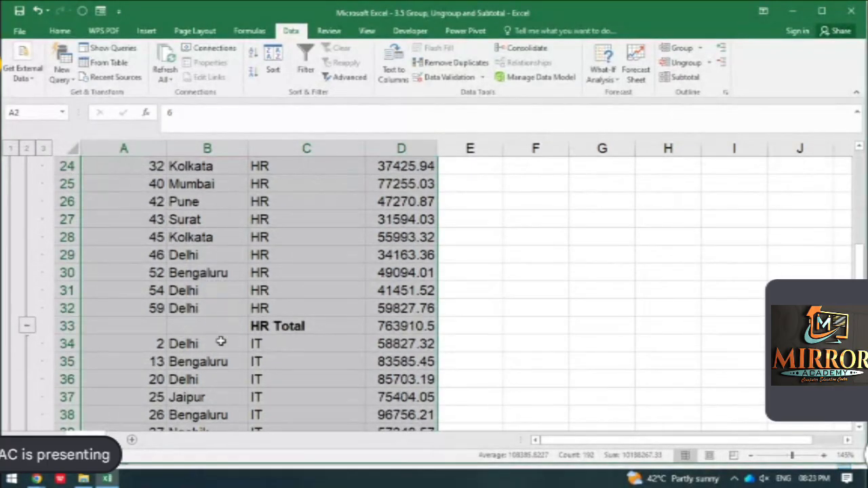
click(27, 326)
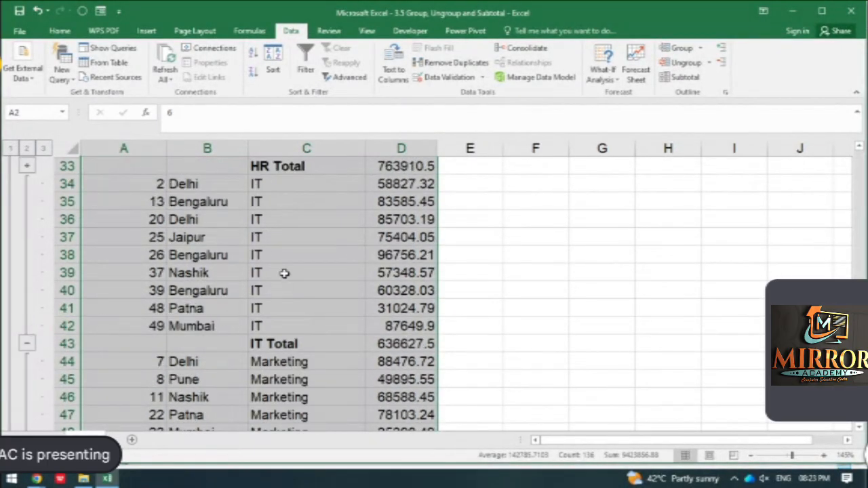
scroll(287, 267, down, 1)
click(27, 291)
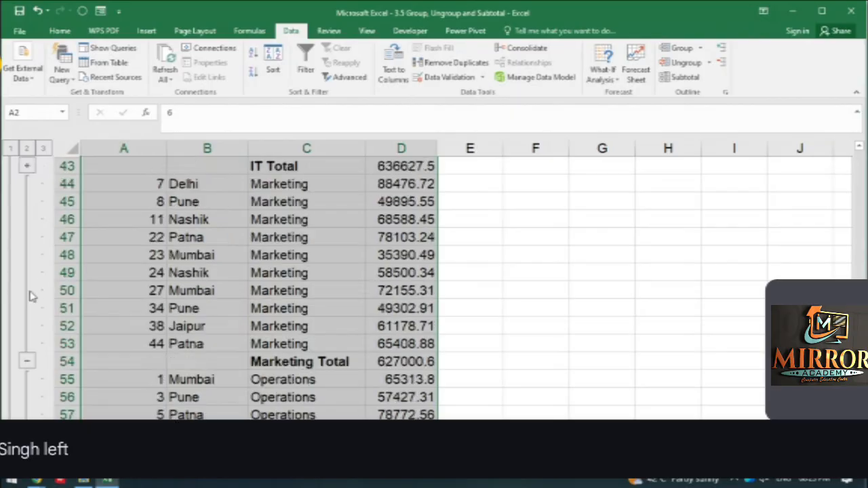
scroll(342, 290, down, 2)
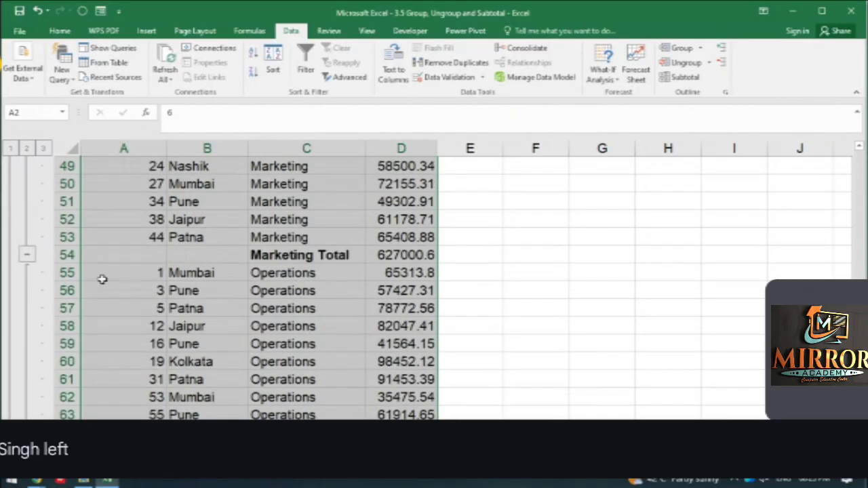
click(28, 257)
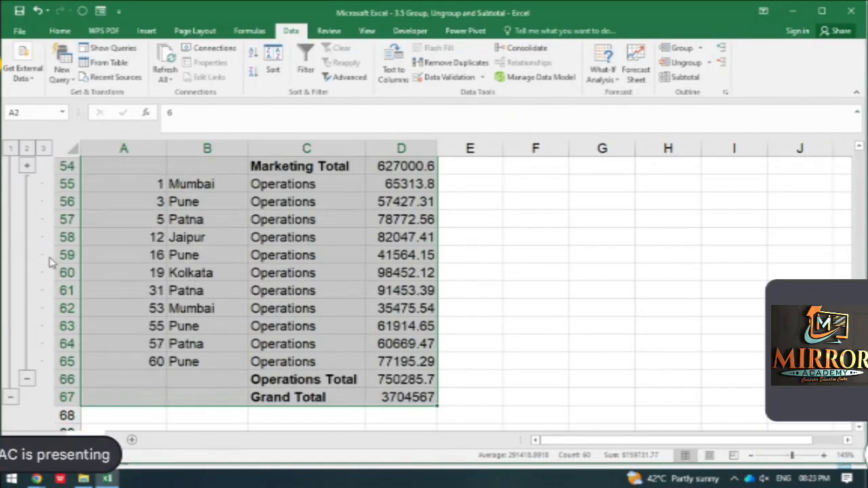
click(27, 381)
scroll(258, 219, up, 2)
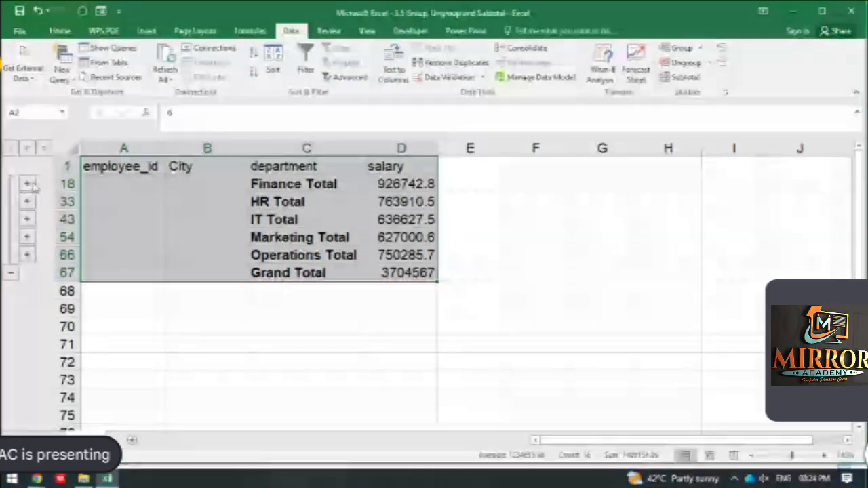
Expand the Finance group to review its employee rows, and collapse it again
click(27, 184)
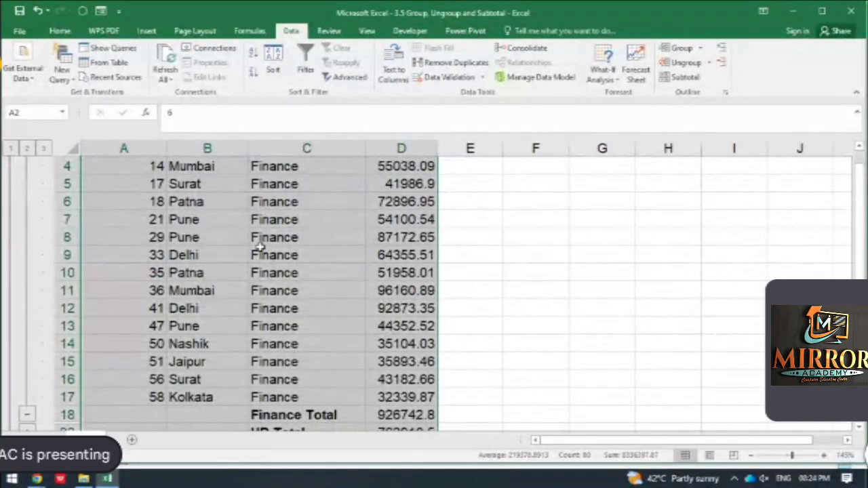
scroll(258, 258, up, 1)
scroll(309, 200, down, 2)
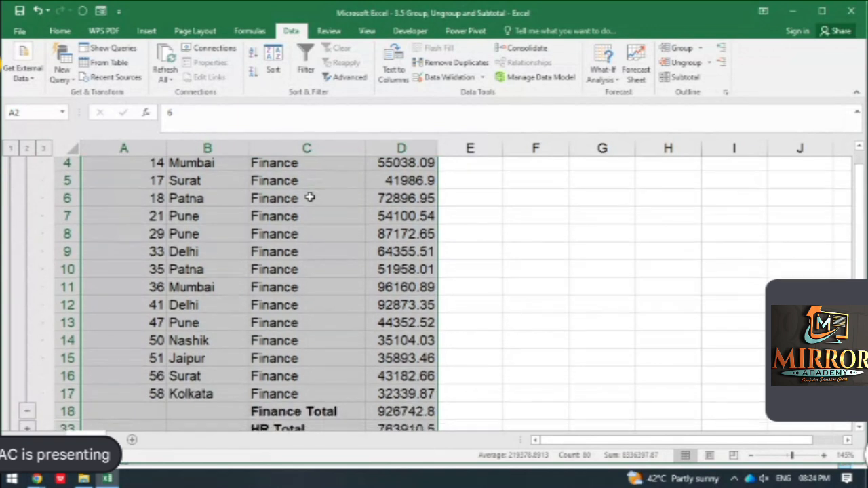
scroll(305, 261, up, 2)
scroll(122, 255, down, 2)
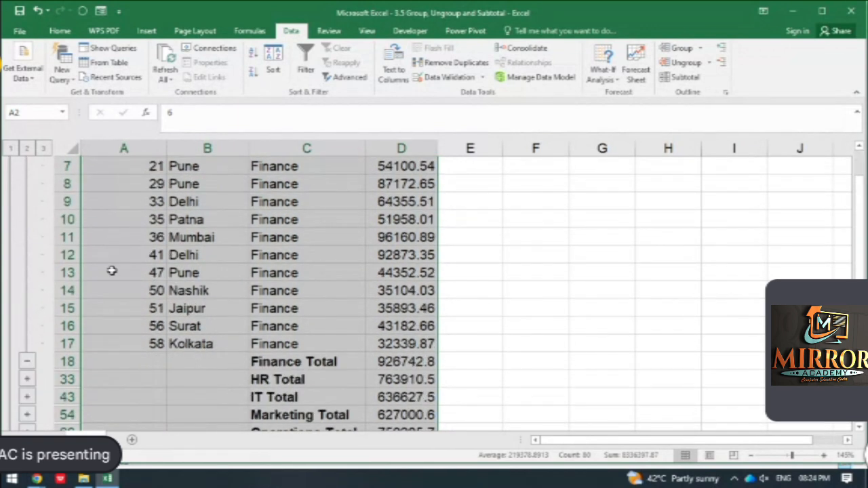
click(34, 360)
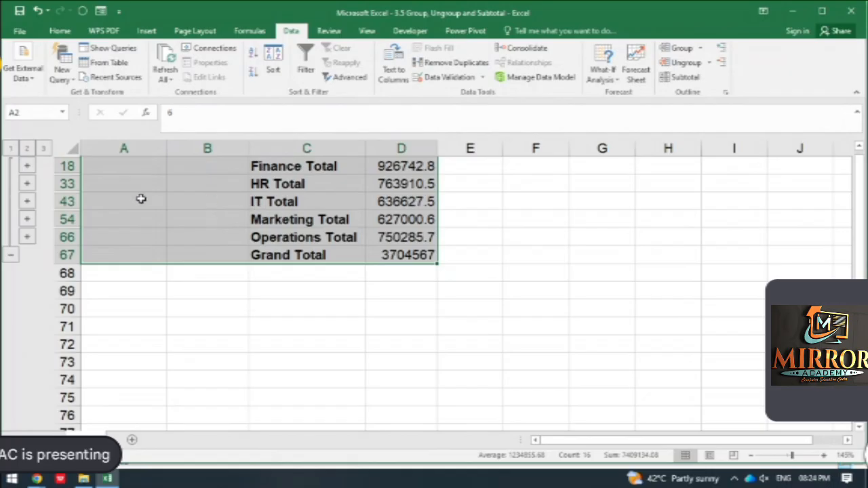
Expand the IT group to view its employee rows, and collapse it again
click(26, 202)
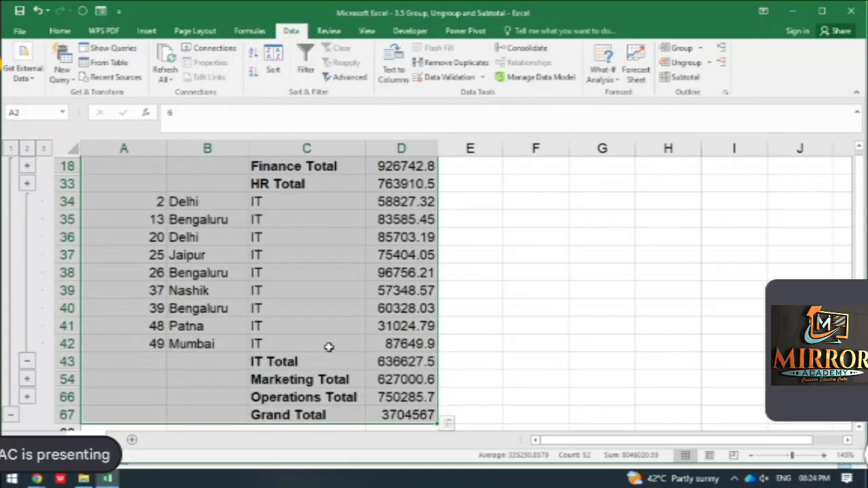
click(26, 363)
scroll(237, 198, up, 1)
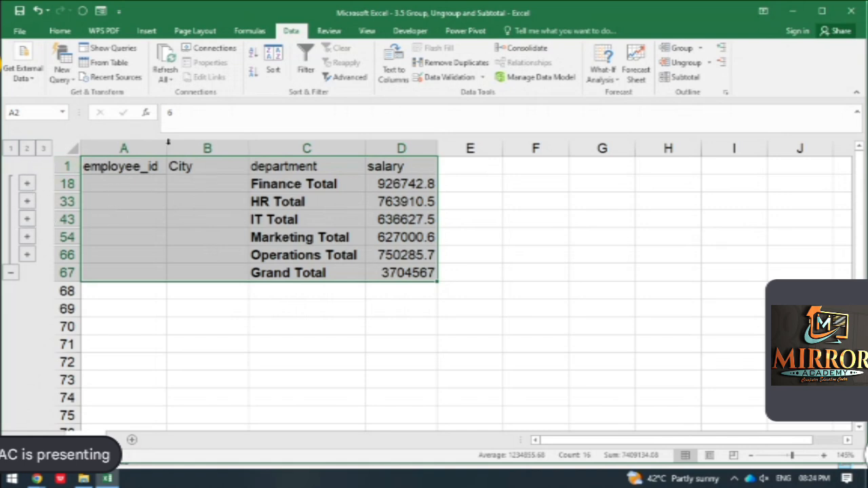
Ungroup the subtotalled rows by one level, and remove all subtotals from the employee table
click(682, 62)
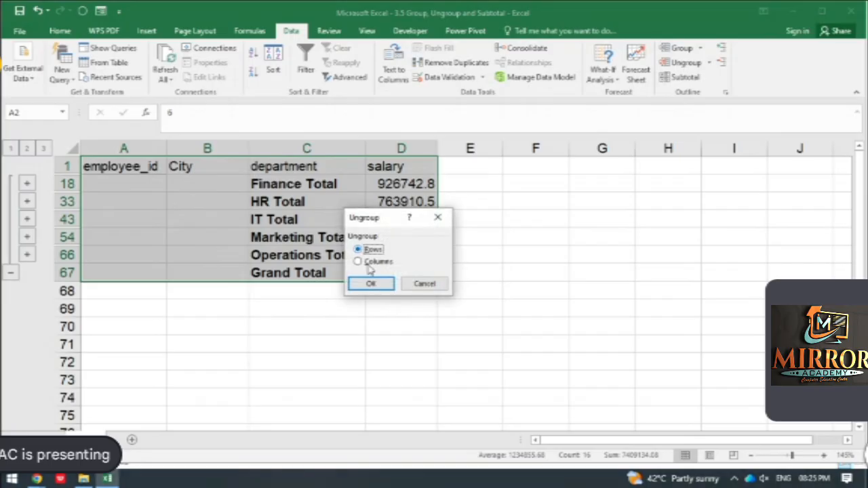
click(371, 283)
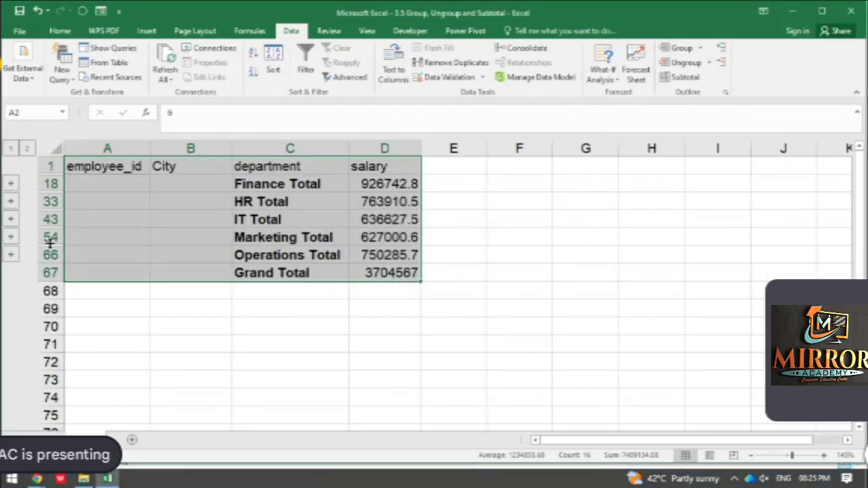
click(684, 76)
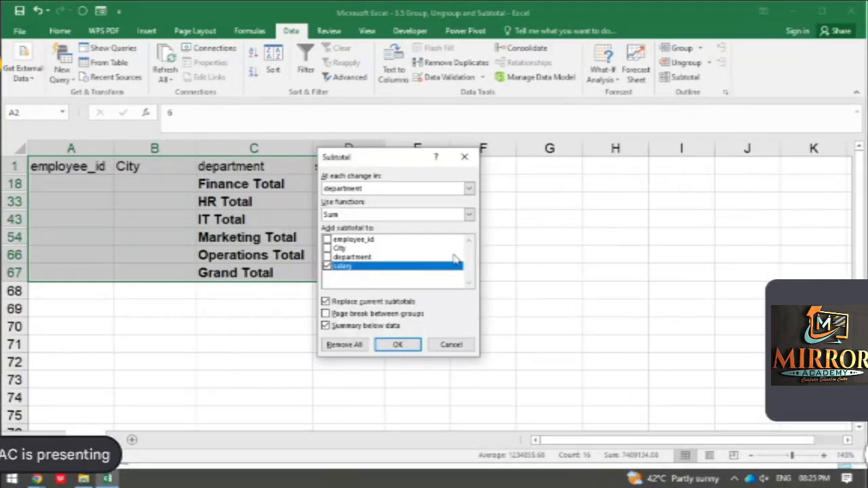
click(344, 346)
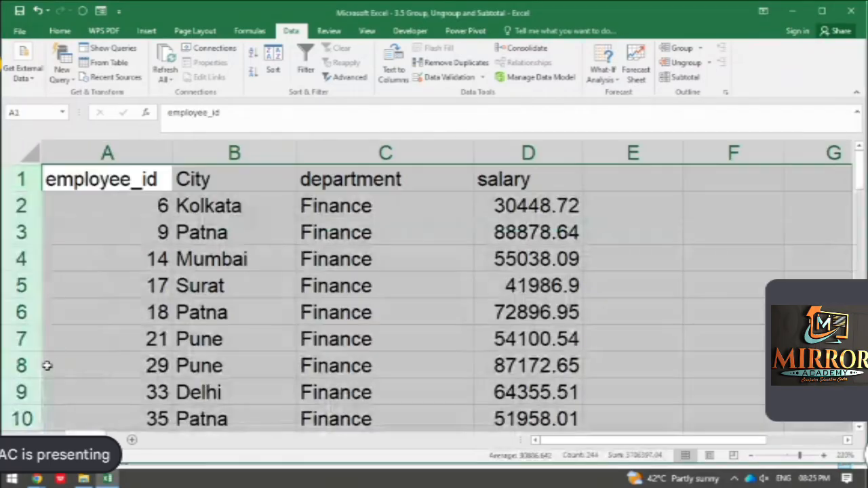
Sort the employee table by the City column from A to Z, expanding the selection to the neighbouring columns, and review the sorted rows
click(178, 189)
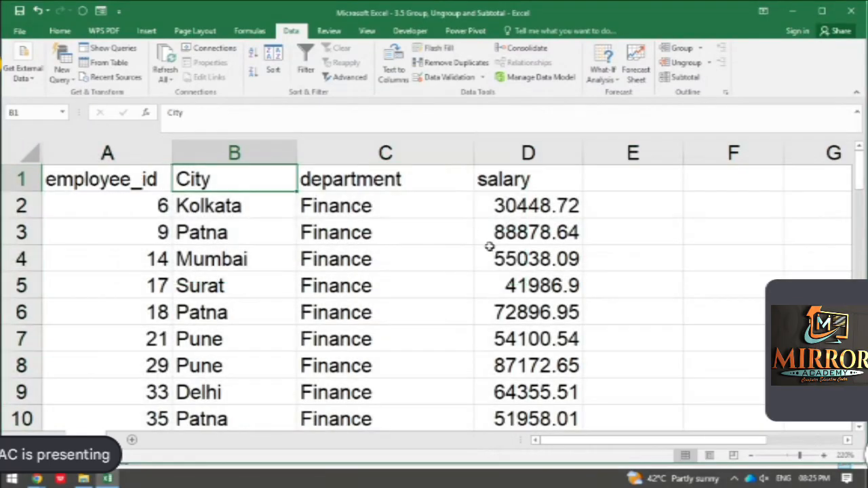
key(ctrl+a)
scroll(426, 247, up, 17)
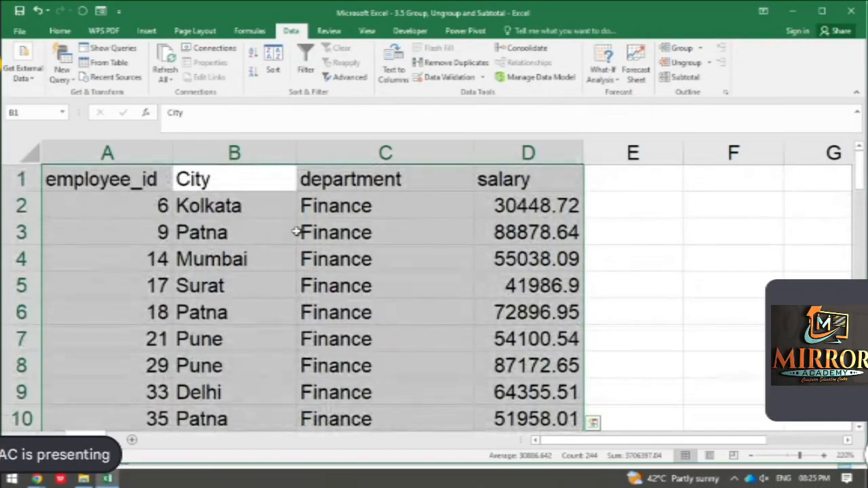
click(229, 169)
click(233, 153)
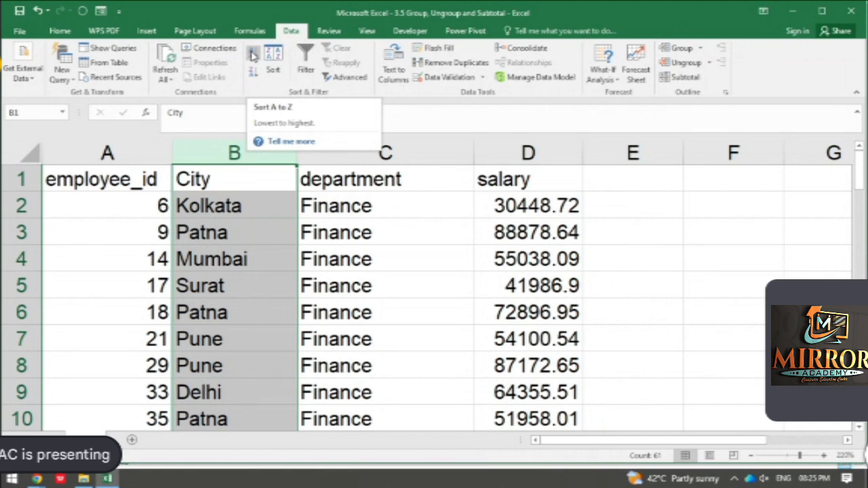
click(252, 55)
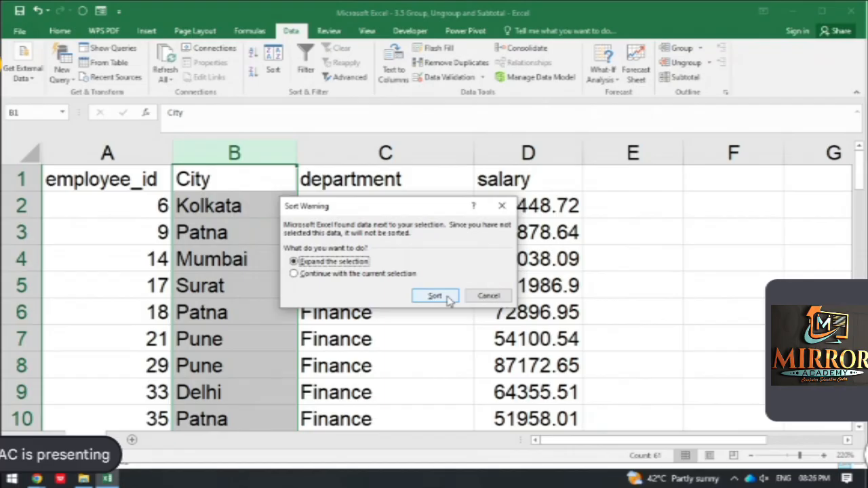
click(447, 299)
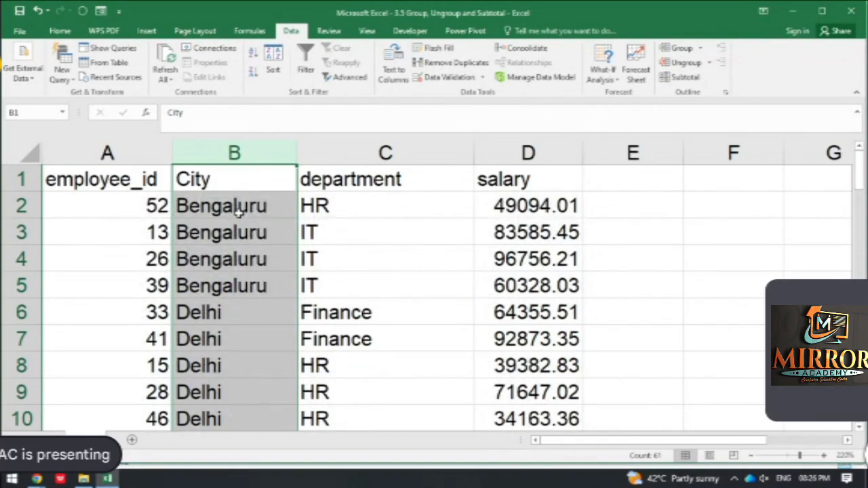
scroll(209, 316, down, 5)
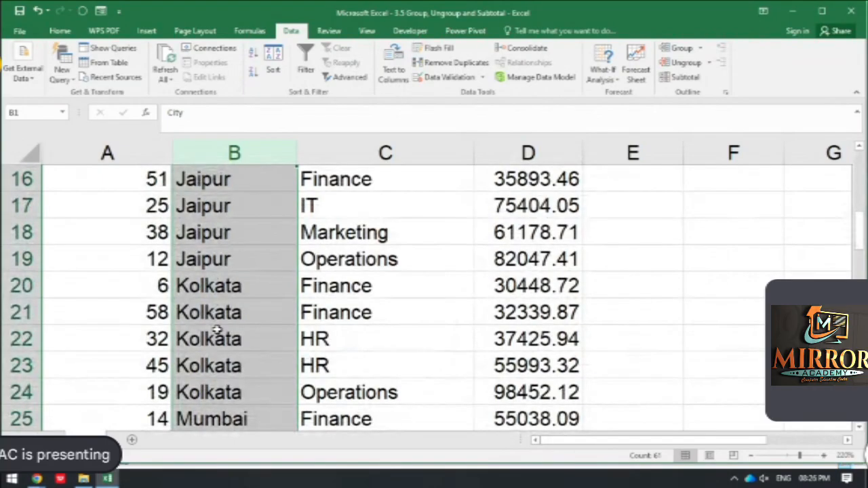
scroll(217, 331, down, 2)
scroll(237, 312, up, 7)
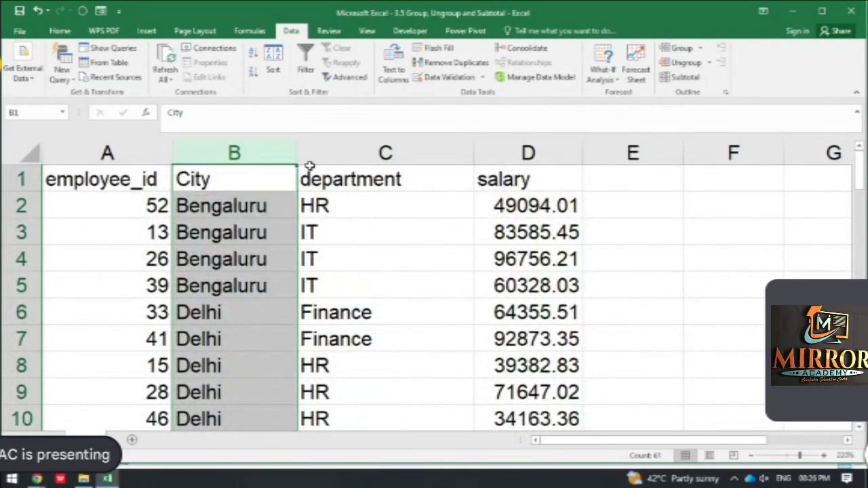
Add subtotals to the whole employee table that sum the salary at each change in City
click(122, 179)
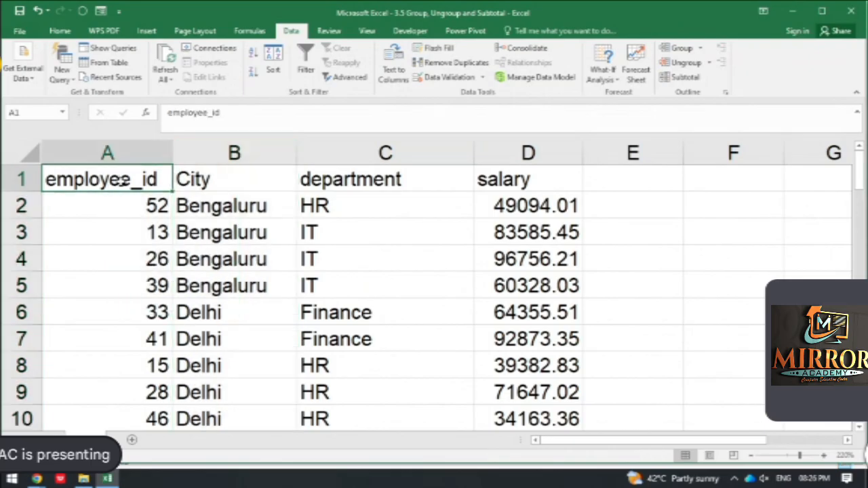
key(ctrl+shift+End)
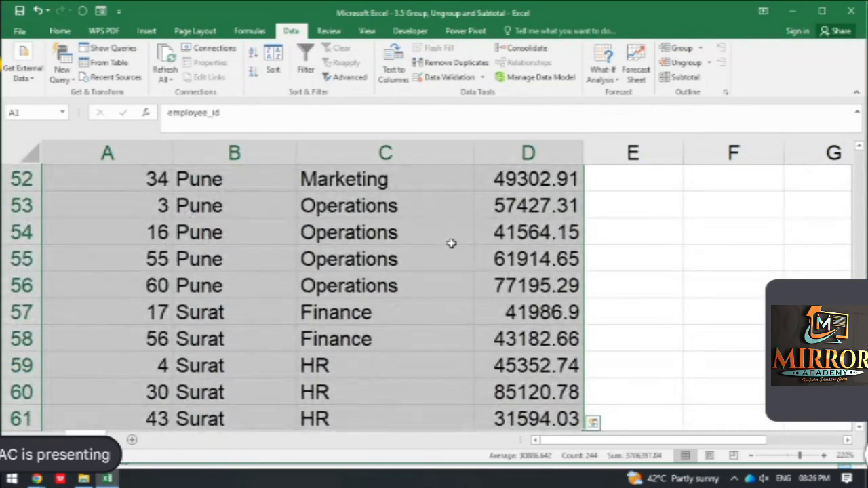
scroll(452, 243, up, 14)
scroll(452, 243, up, 3)
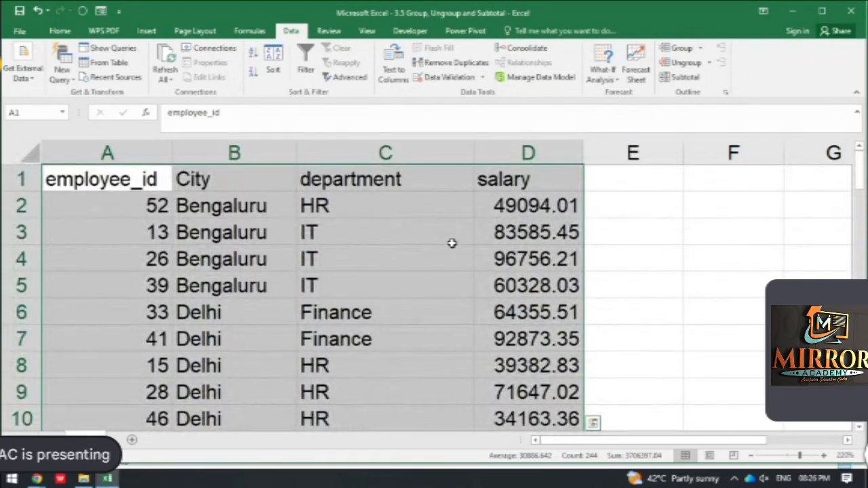
click(680, 78)
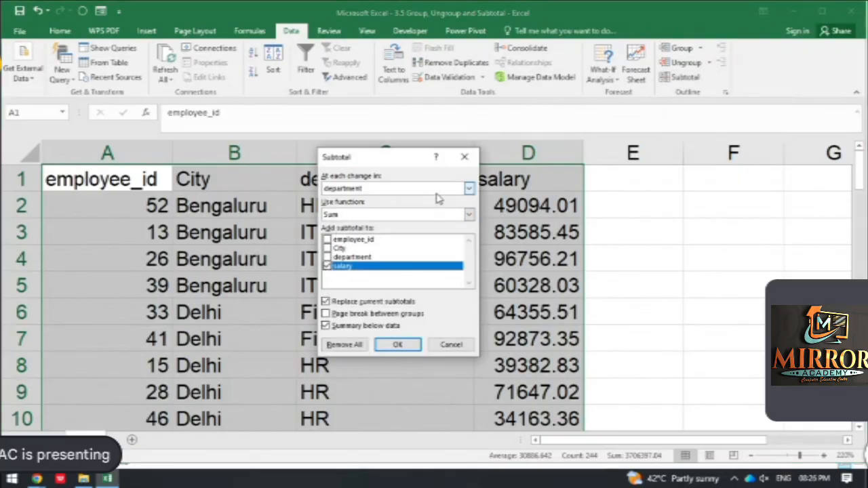
click(469, 190)
click(469, 190)
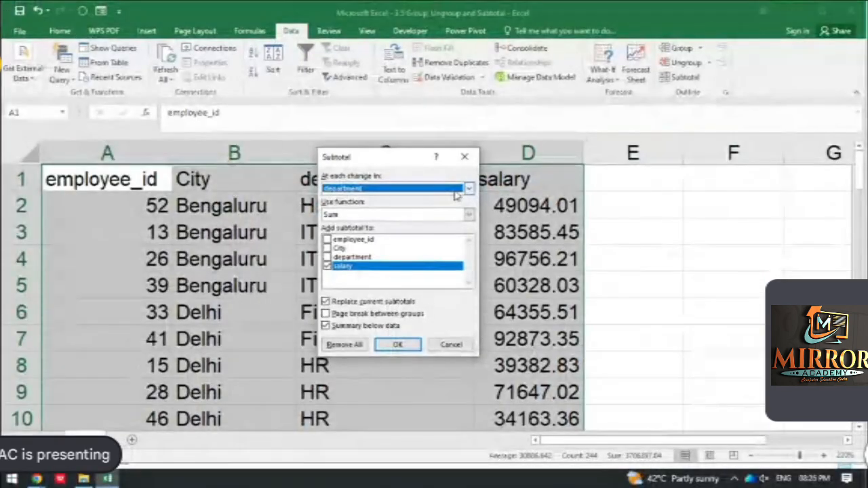
click(527, 179)
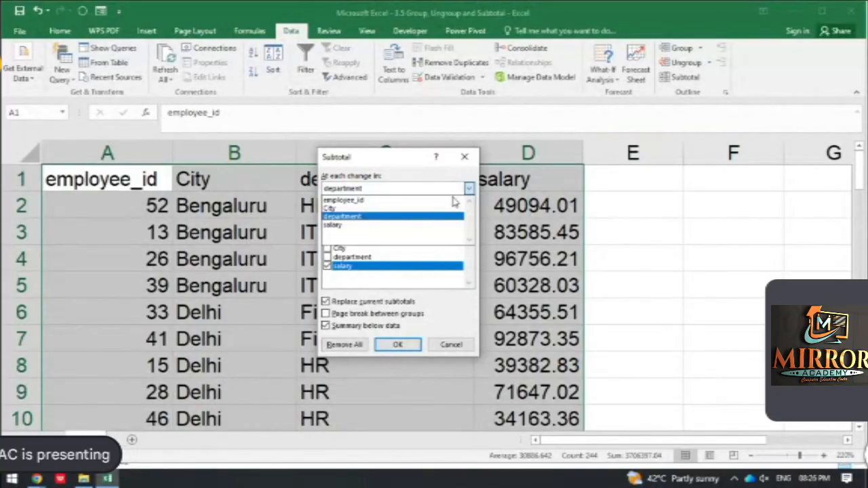
click(394, 208)
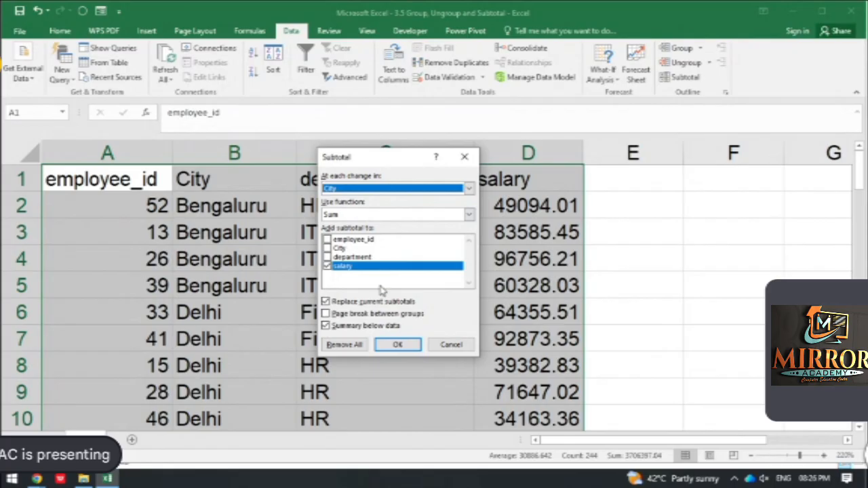
click(399, 346)
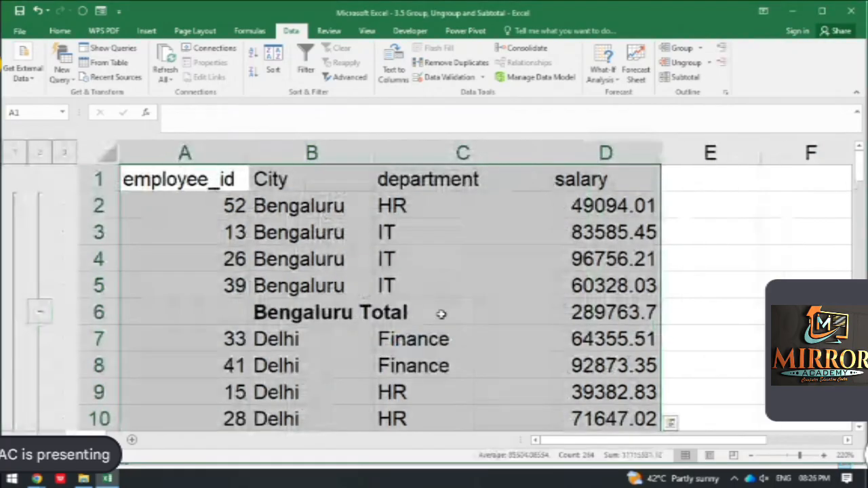
Collapse the Bengaluru, Delhi, Jaipur and Kolkata groups to their total rows
click(41, 313)
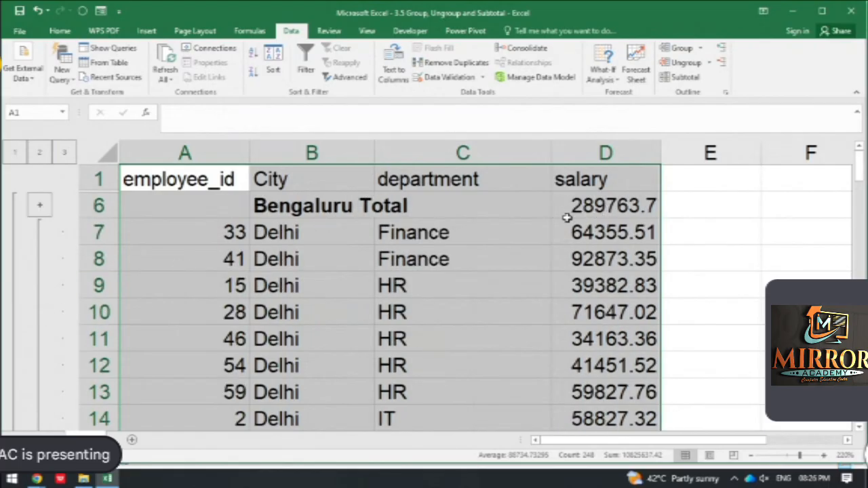
scroll(109, 319, down, 3)
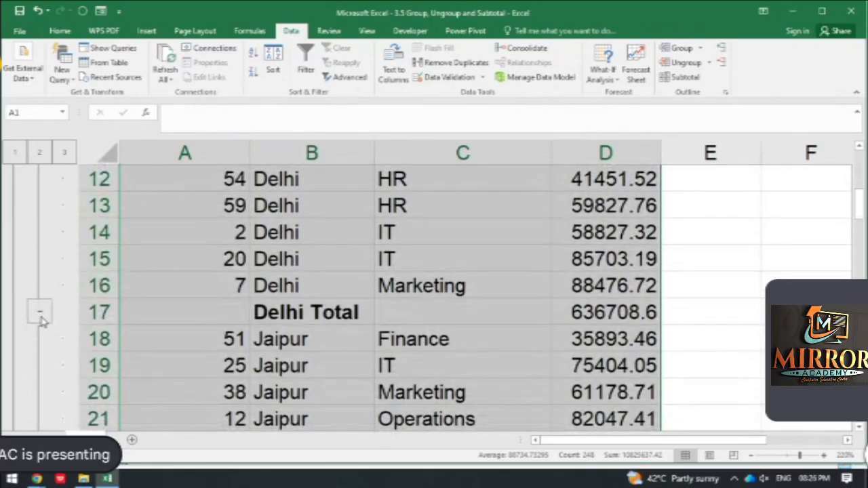
click(39, 314)
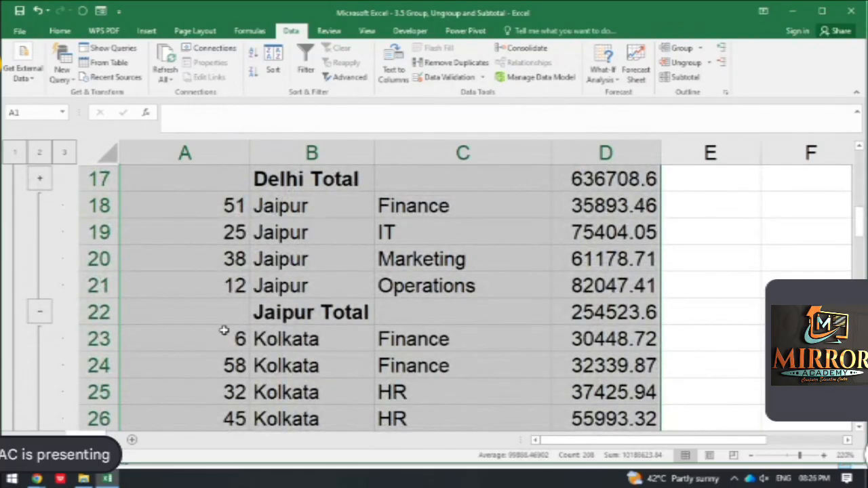
click(39, 313)
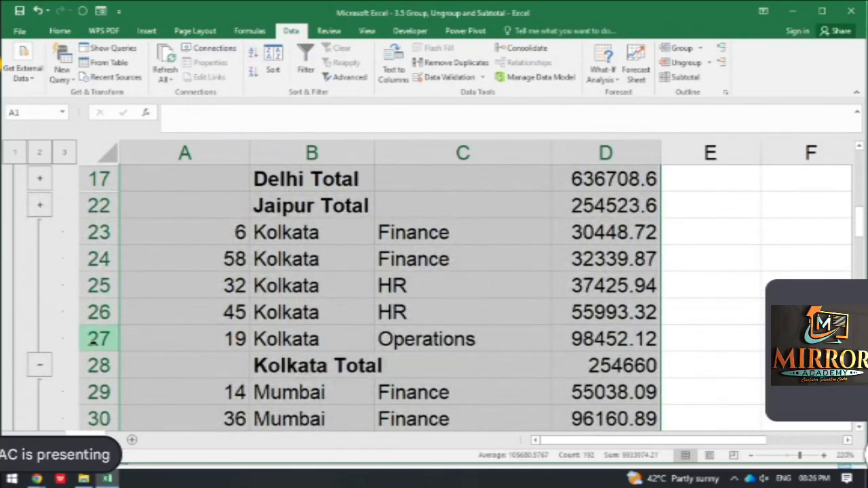
click(40, 368)
Collapse the Mumbai, Nashik and Patna groups to their total rows
scroll(102, 363, down, 1)
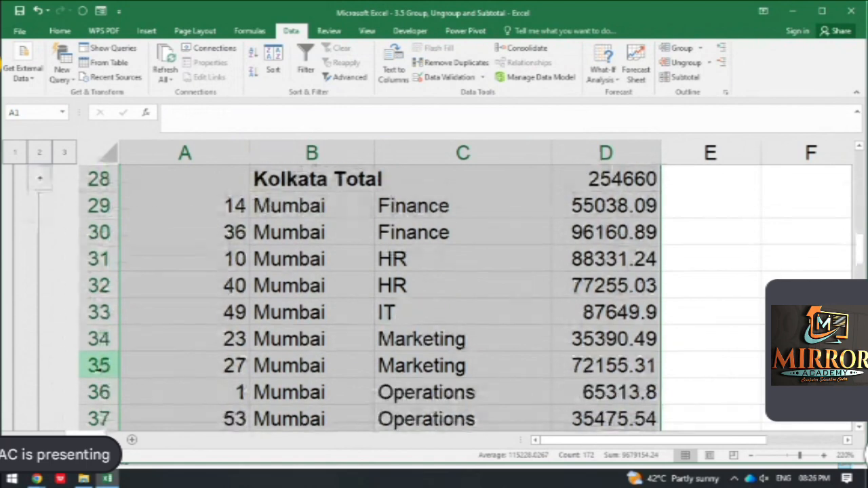
scroll(95, 366, down, 3)
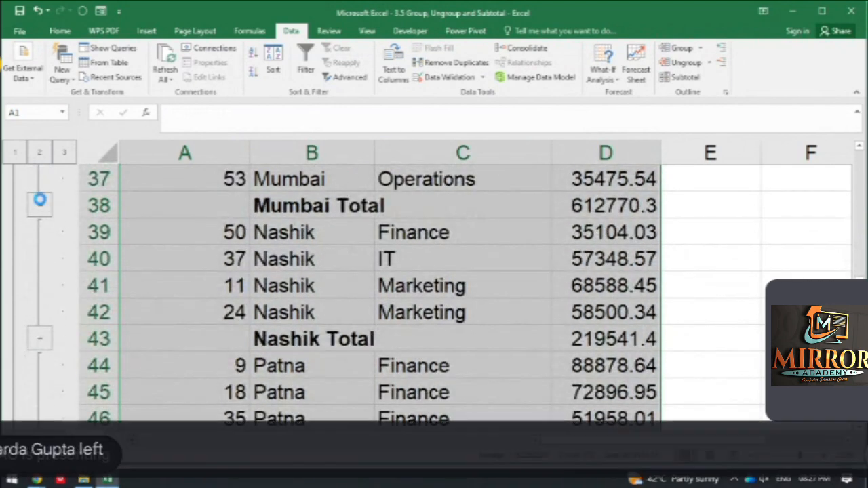
click(39, 202)
click(39, 312)
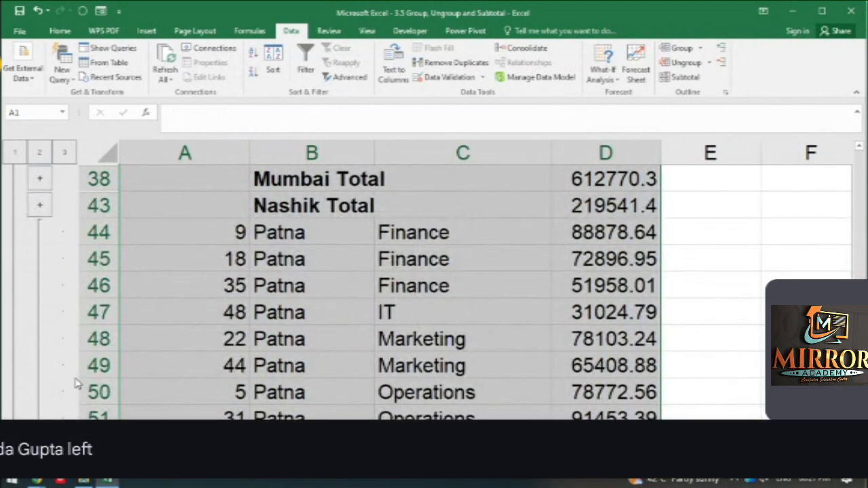
scroll(76, 384, down, 3)
click(39, 201)
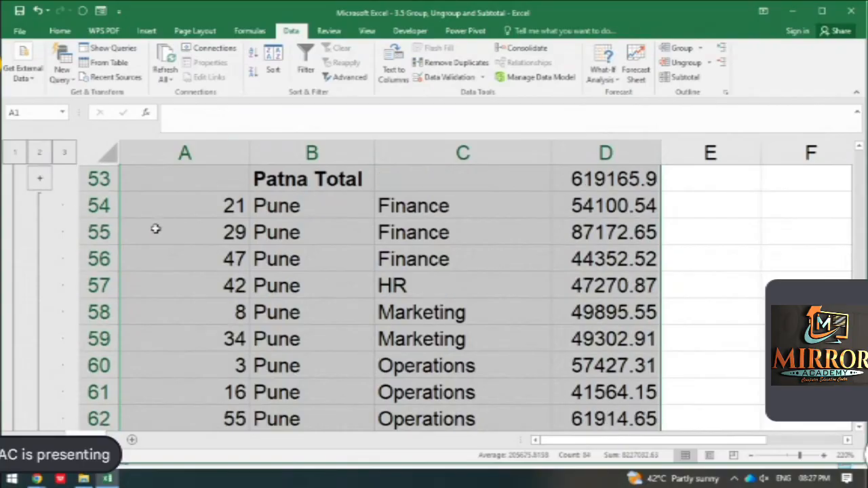
Collapse the Pune and Surat groups, and review the salary totals of all cities together with the grand total
scroll(155, 229, up, 2)
scroll(155, 230, down, 4)
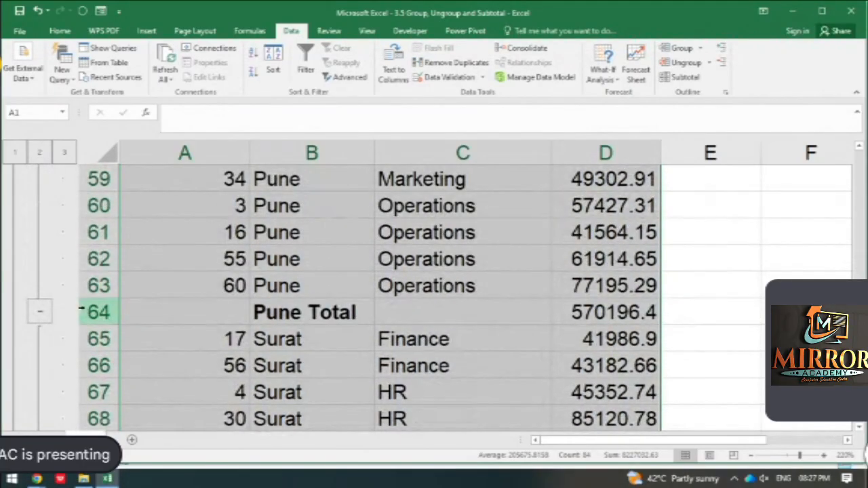
click(39, 312)
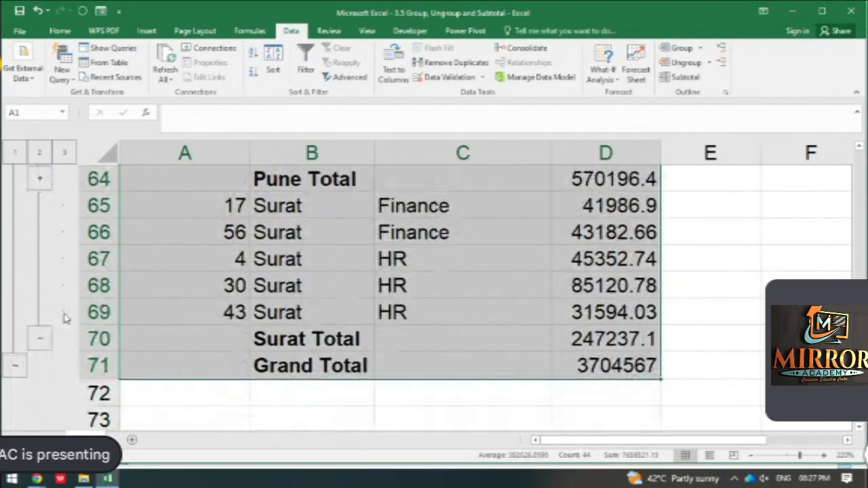
click(38, 342)
scroll(247, 301, up, 3)
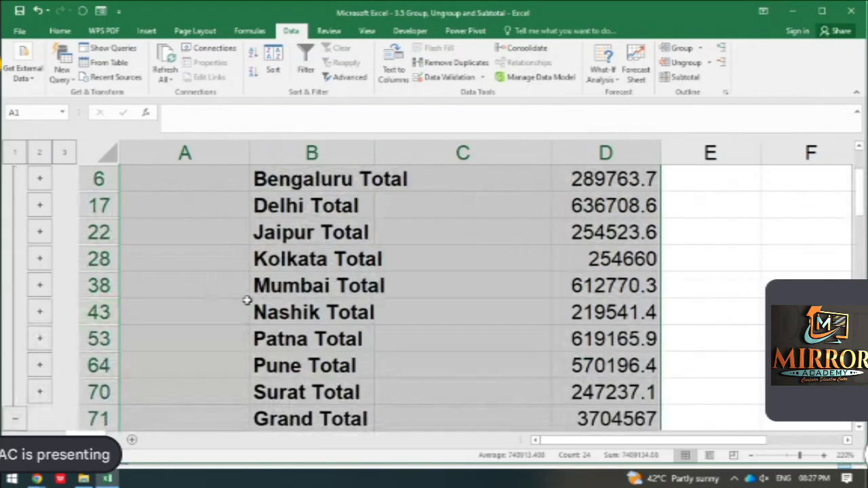
scroll(246, 300, up, 1)
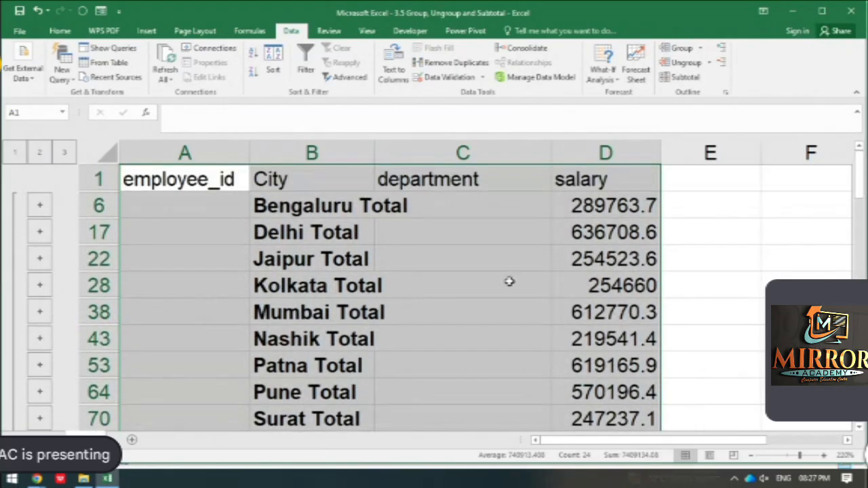
scroll(558, 259, down, 2)
scroll(558, 260, up, 2)
scroll(629, 335, down, 1)
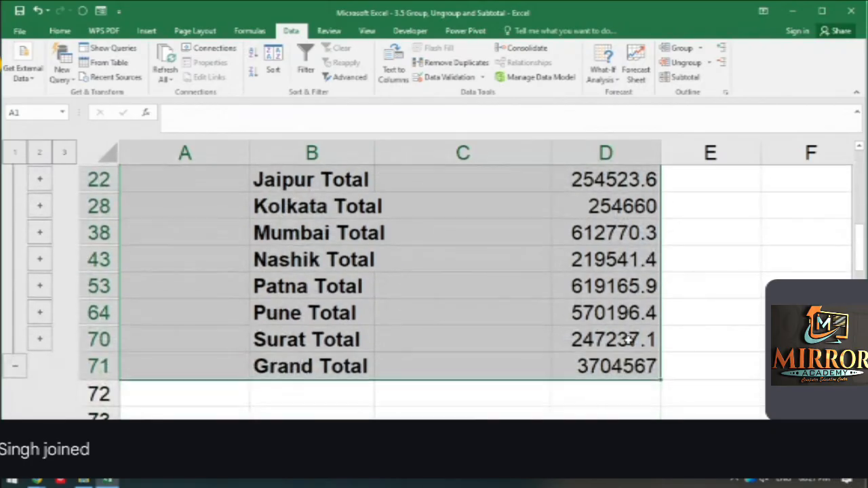
scroll(630, 339, up, 3)
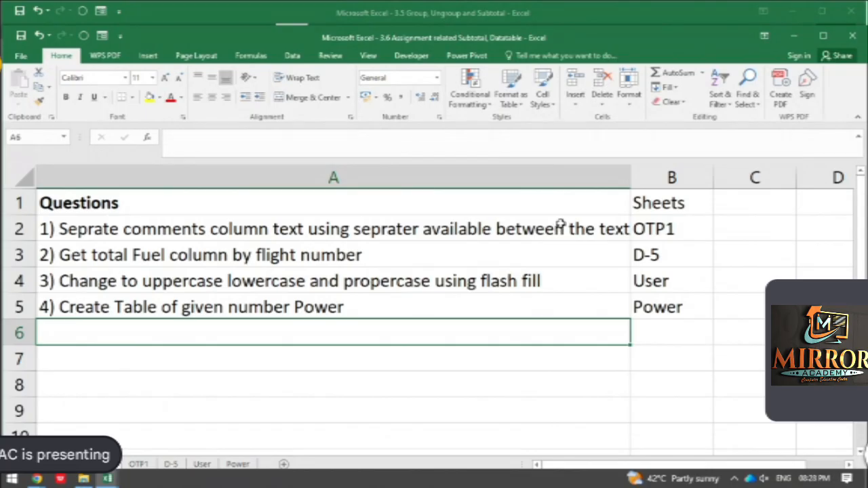
Select the first question in the assignment workbook and widen column A slightly to fit its text
click(157, 227)
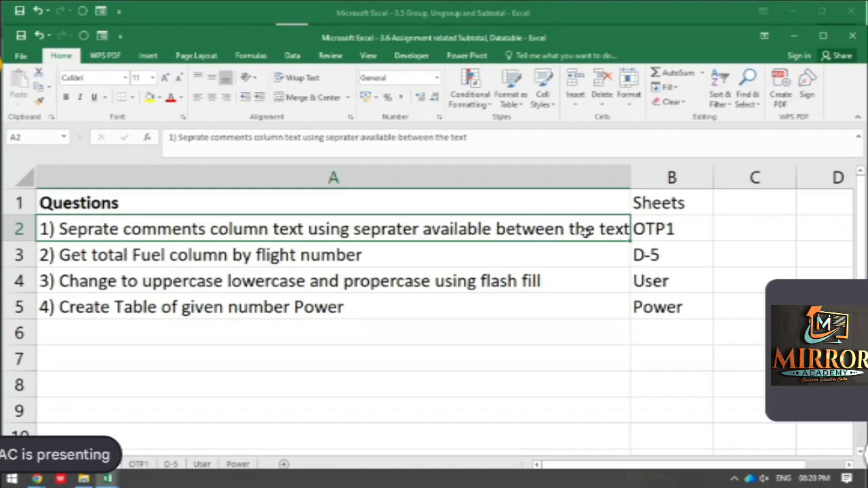
mouse_move(630, 178)
mouse_down()
mouse_move(648, 179)
mouse_move(631, 179)
mouse_up()
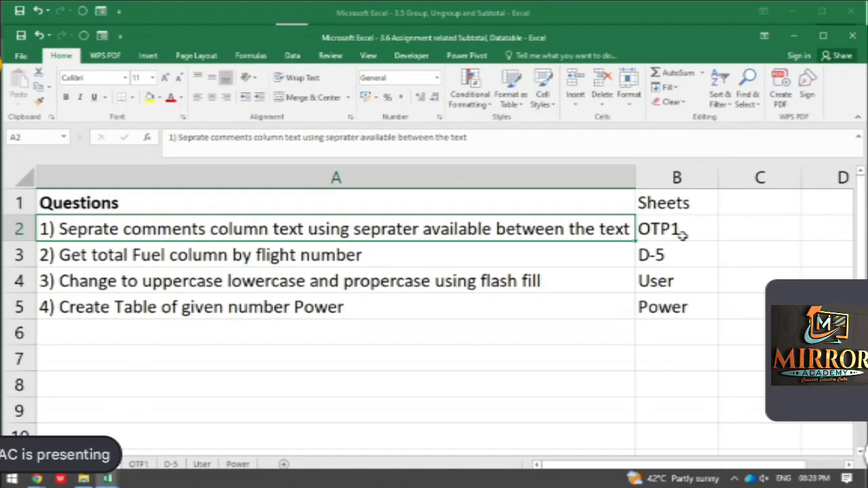
Open the OTP1 sheet, select the whole COMMENTS column and review how its entries are separated
click(138, 464)
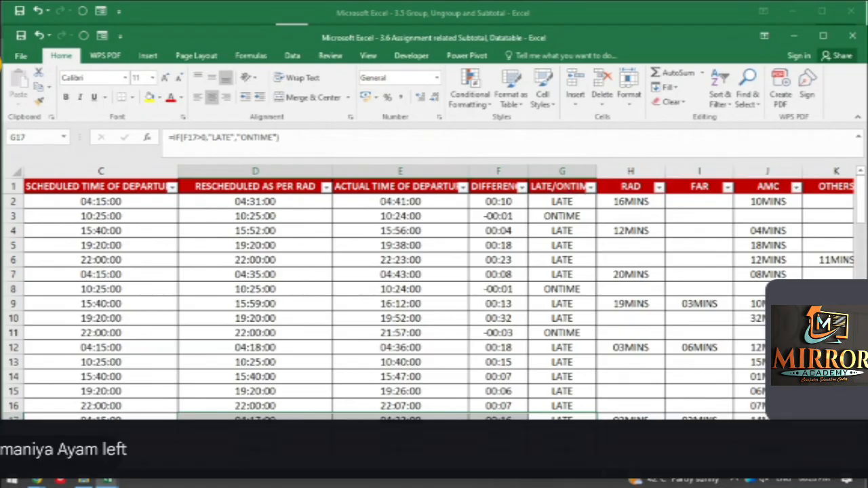
drag(604, 466, 665, 468)
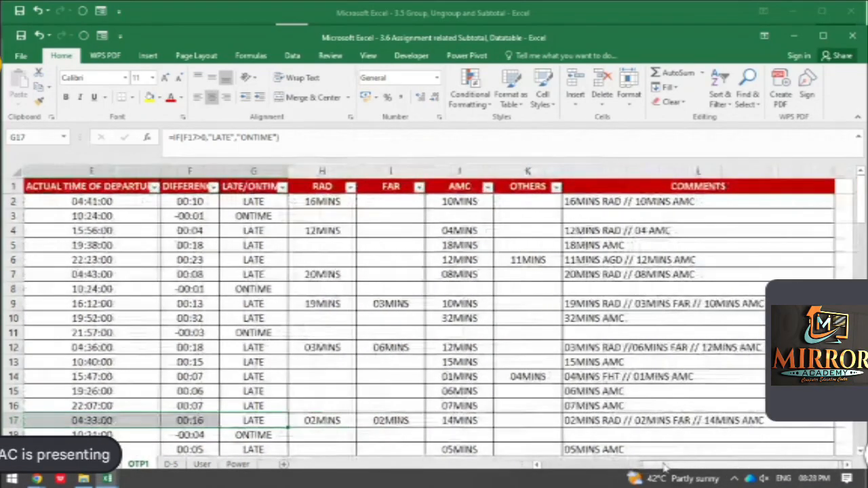
click(706, 171)
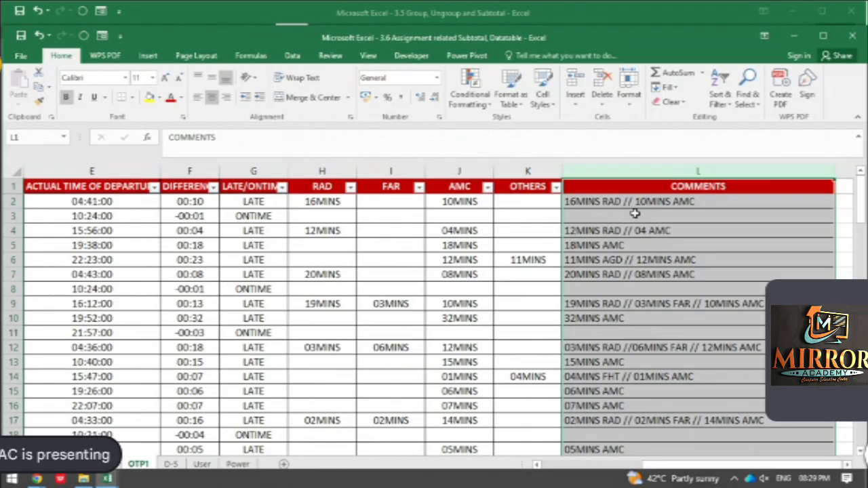
scroll(662, 280, down, 9)
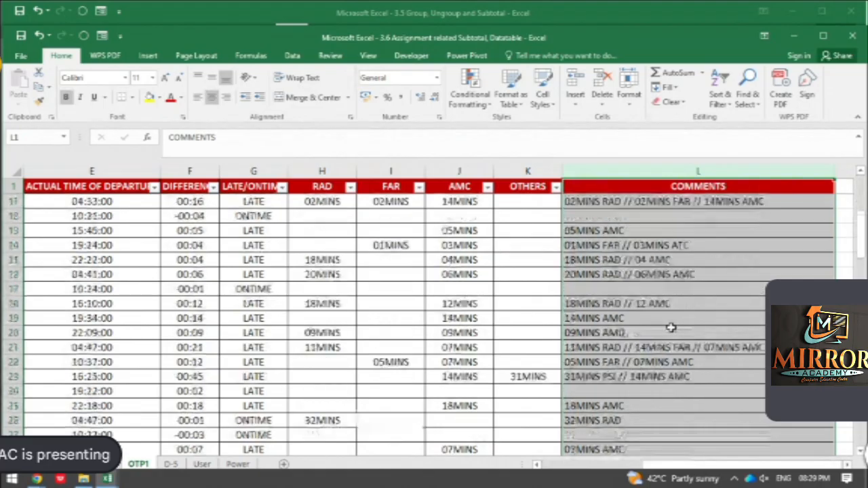
scroll(671, 327, down, 3)
scroll(671, 327, up, 12)
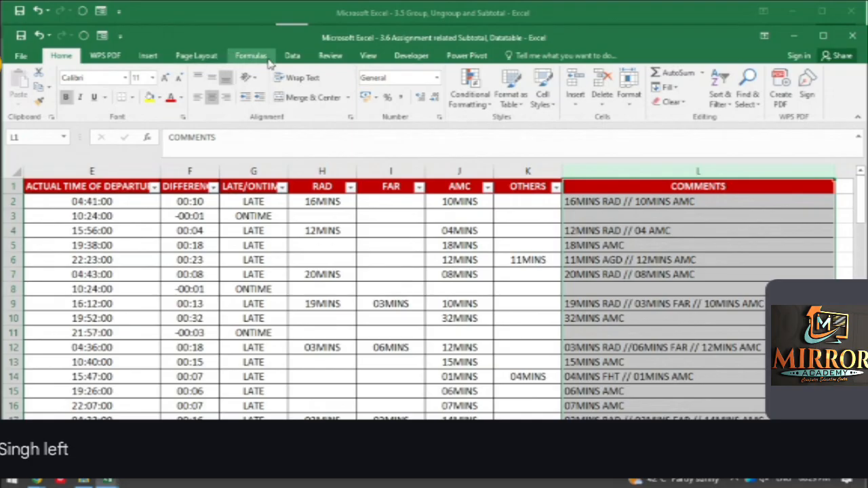
Set up Text to Columns for the COMMENTS column as Delimited, with Tab cleared and / as the Other delimiter
click(293, 55)
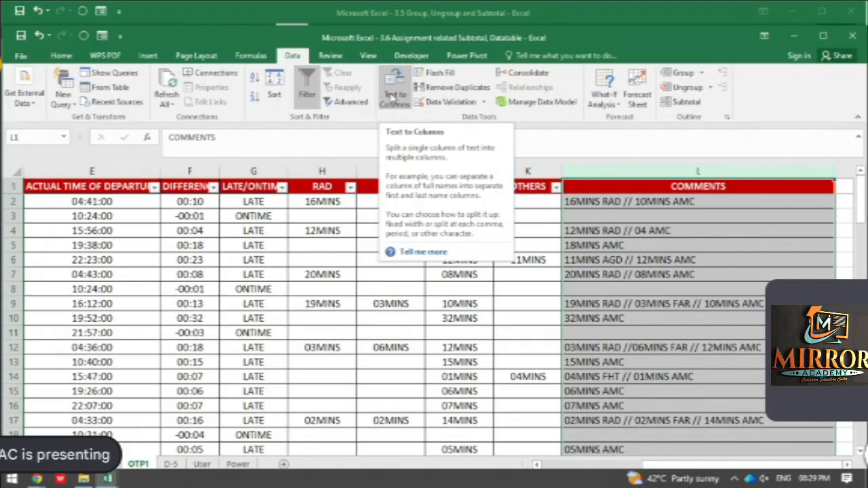
click(397, 95)
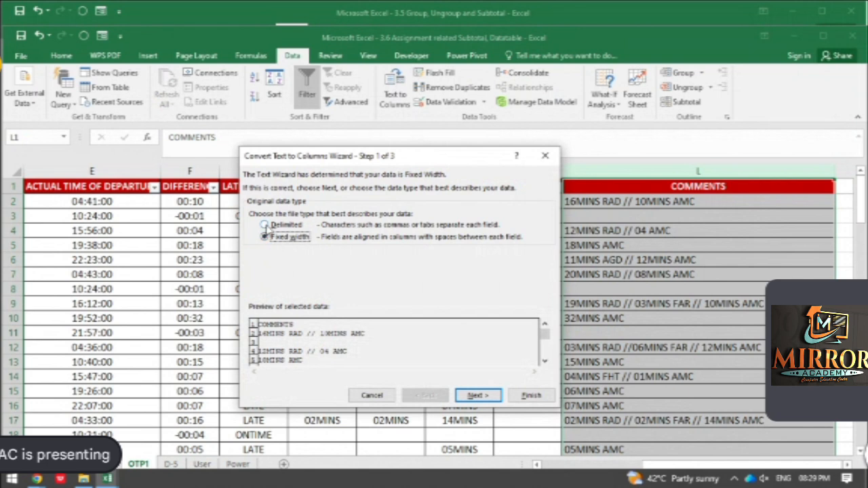
click(264, 226)
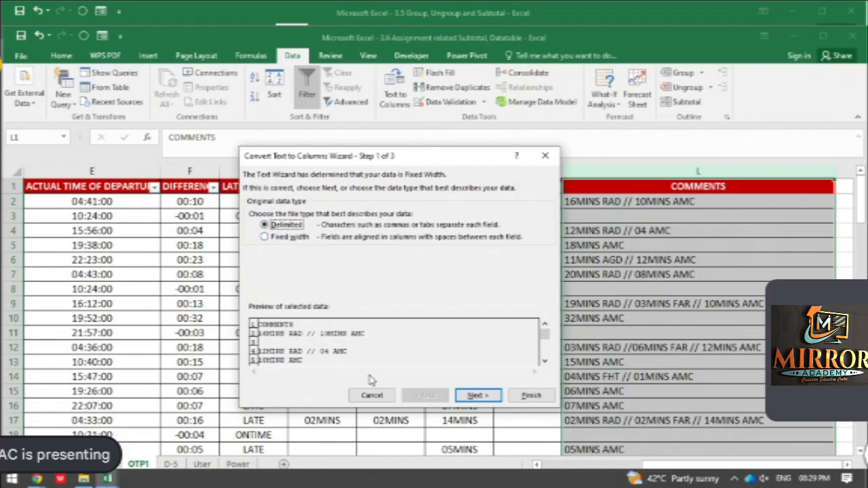
click(477, 395)
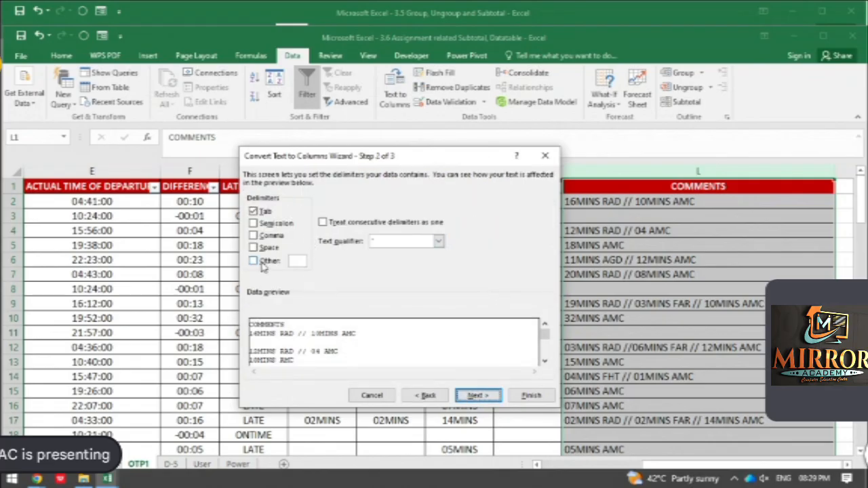
click(253, 212)
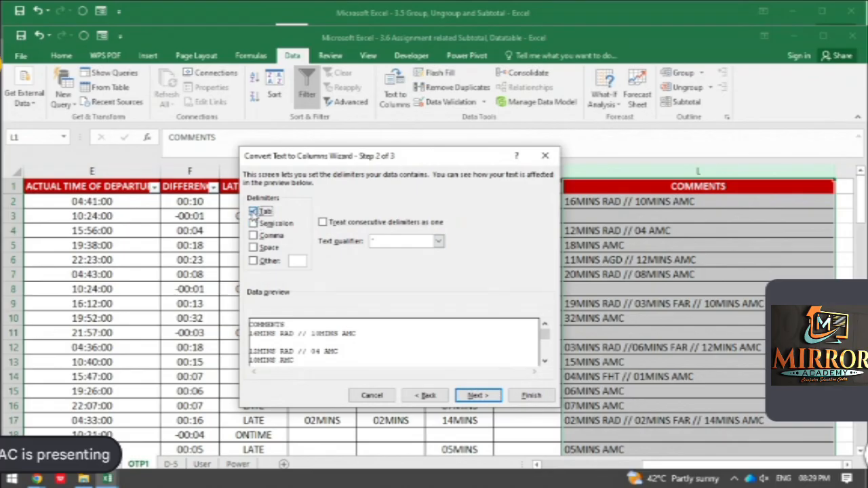
click(254, 262)
text(/)
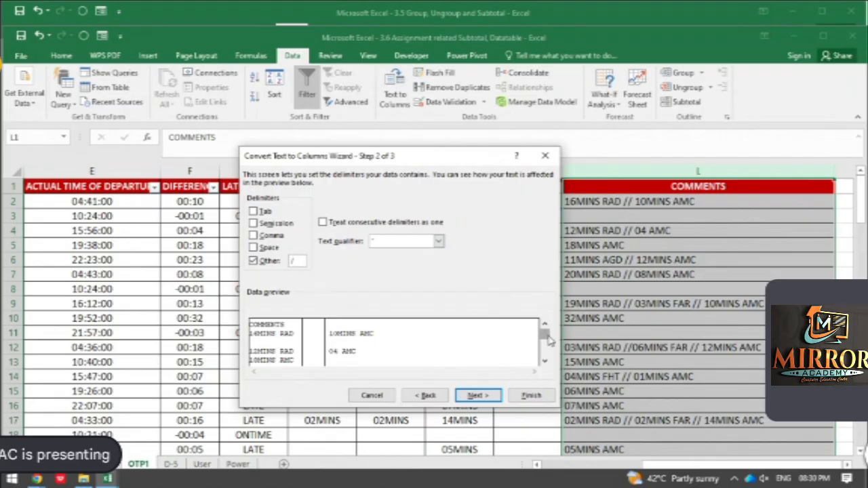
Complete the Text to Columns split of the COMMENTS column with General data format and destination $L$1
mouse_move(544, 334)
mouse_down()
mouse_move(549, 359)
mouse_move(546, 333)
mouse_up()
click(477, 396)
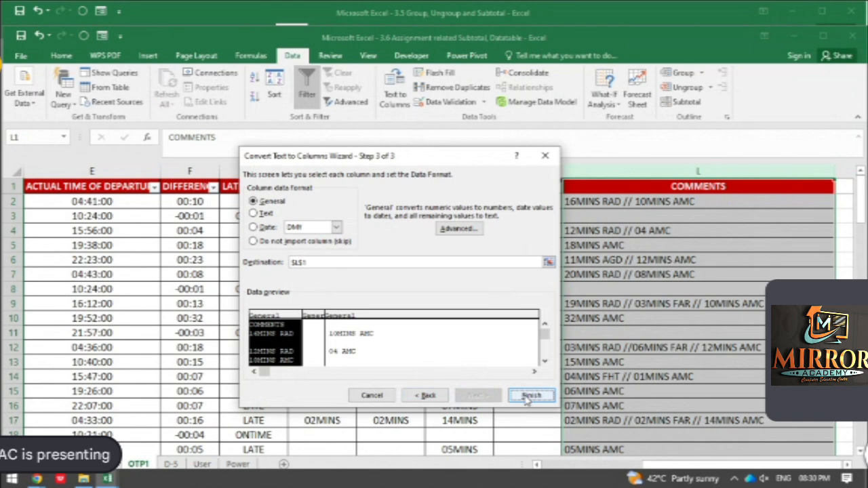
click(531, 396)
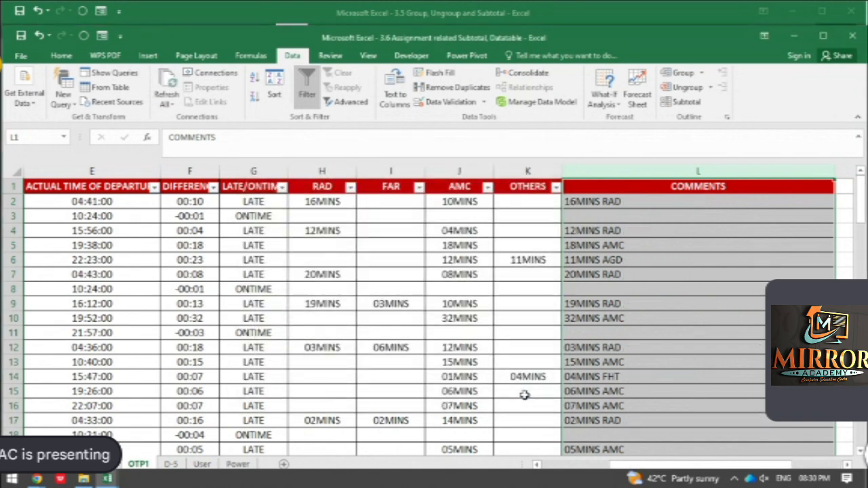
drag(688, 466, 743, 464)
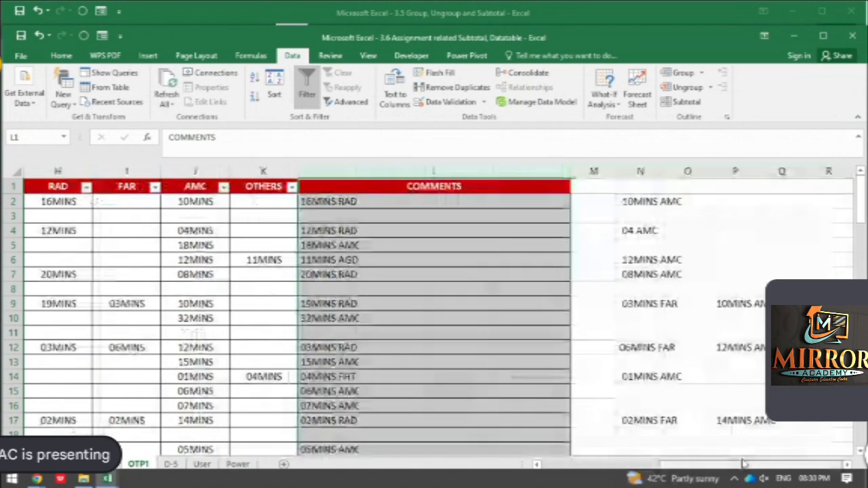
Fit the widths of columns N and P to the separated comment entries
click(603, 172)
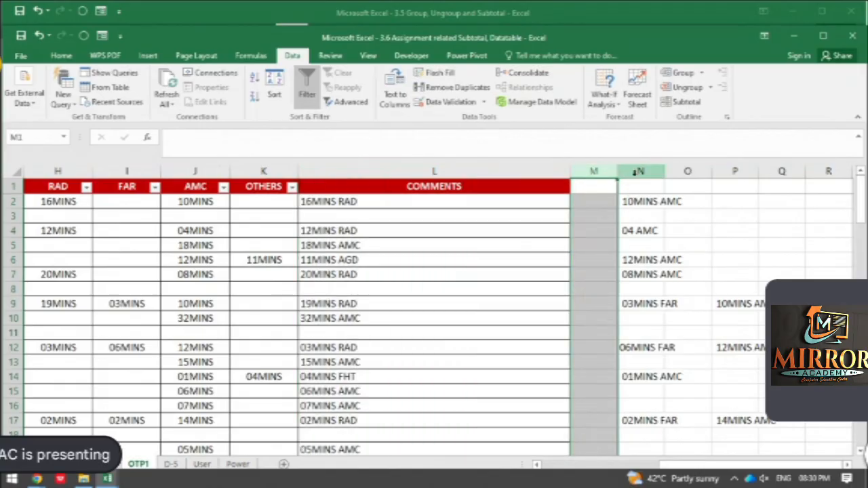
click(638, 172)
double_click(665, 174)
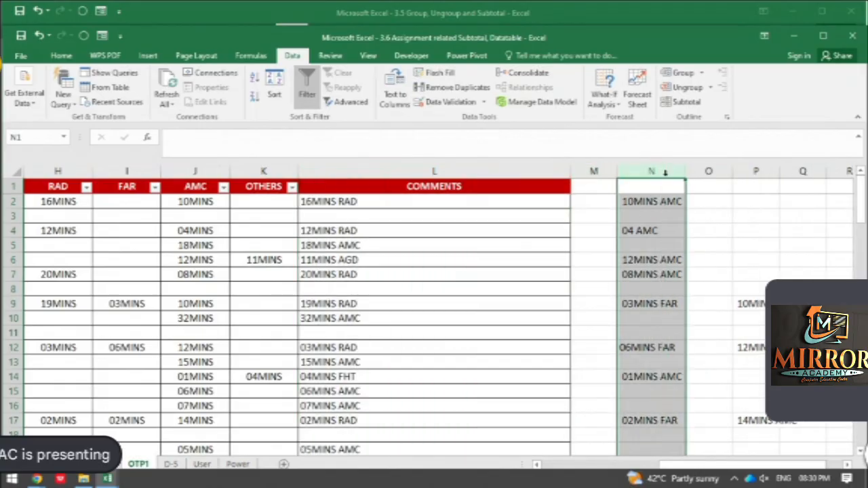
click(716, 171)
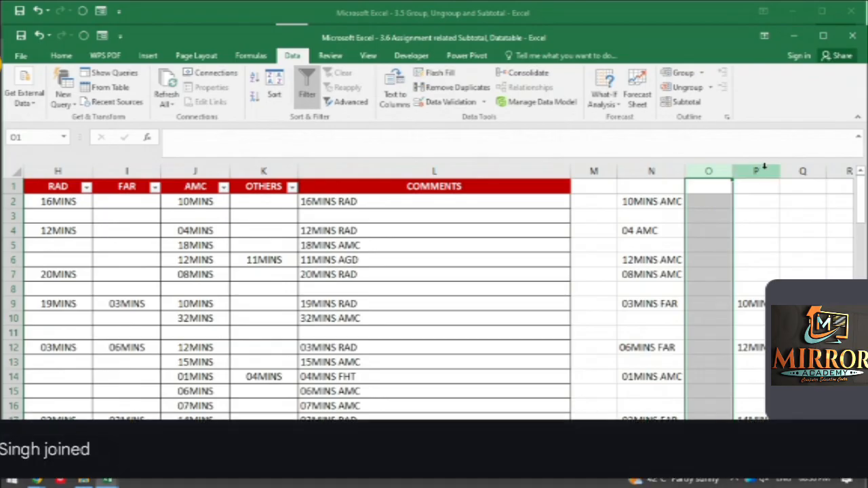
double_click(781, 171)
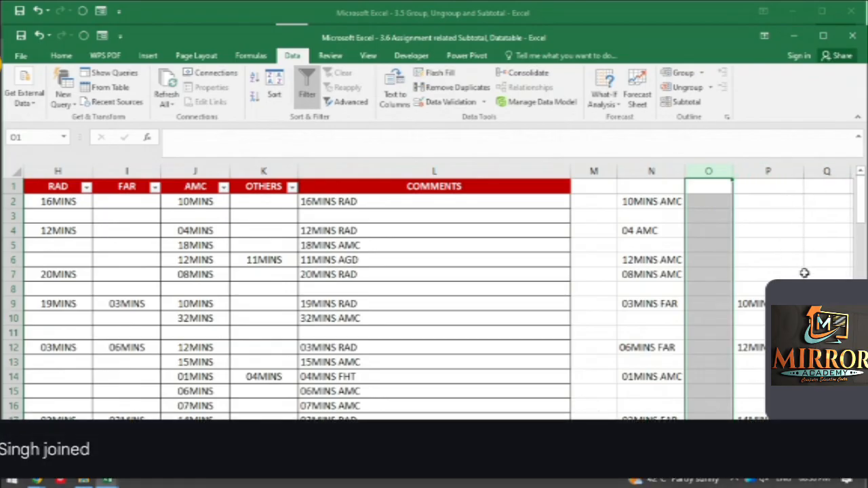
scroll(804, 273, down, 7)
scroll(756, 349, up, 7)
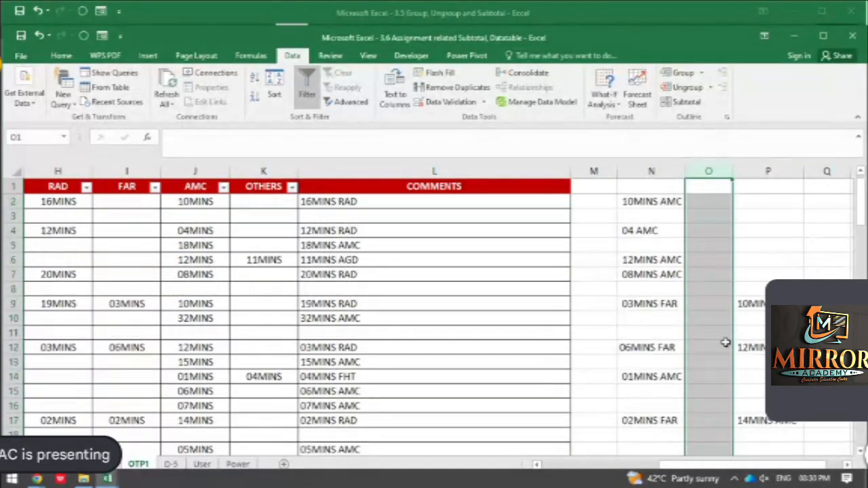
Examine how the separated comment entries are distributed across columns M to P
click(641, 171)
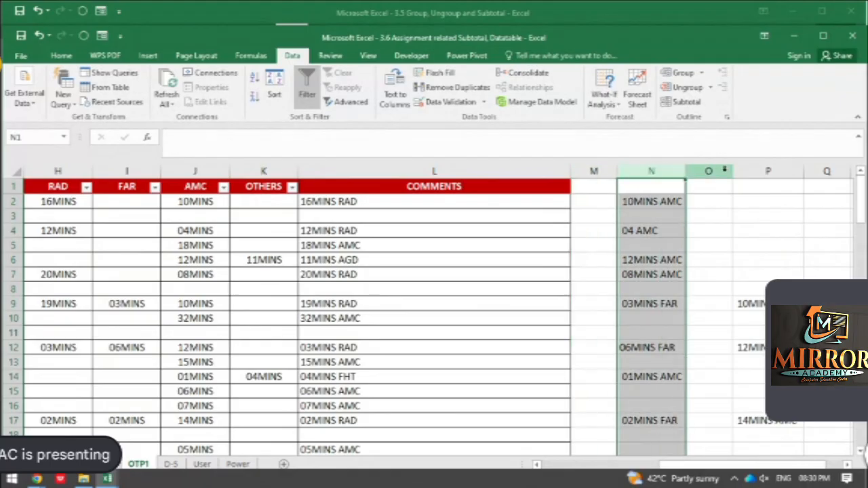
click(746, 171)
click(713, 171)
click(678, 171)
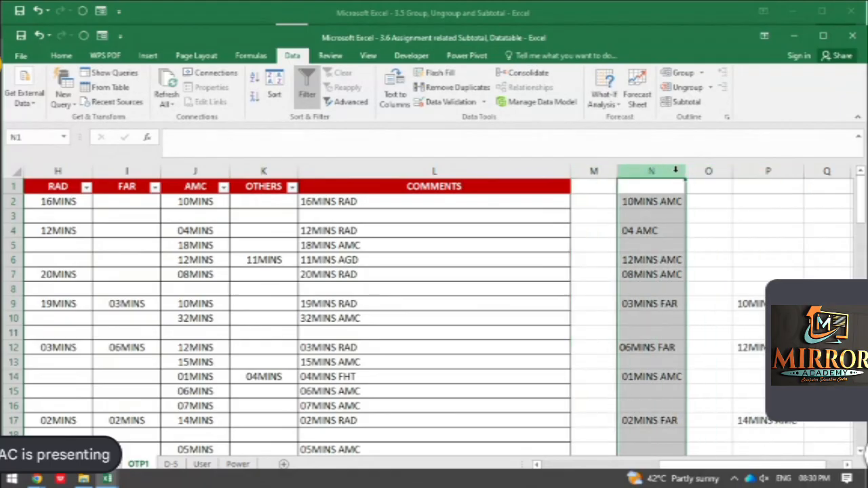
click(603, 171)
click(635, 171)
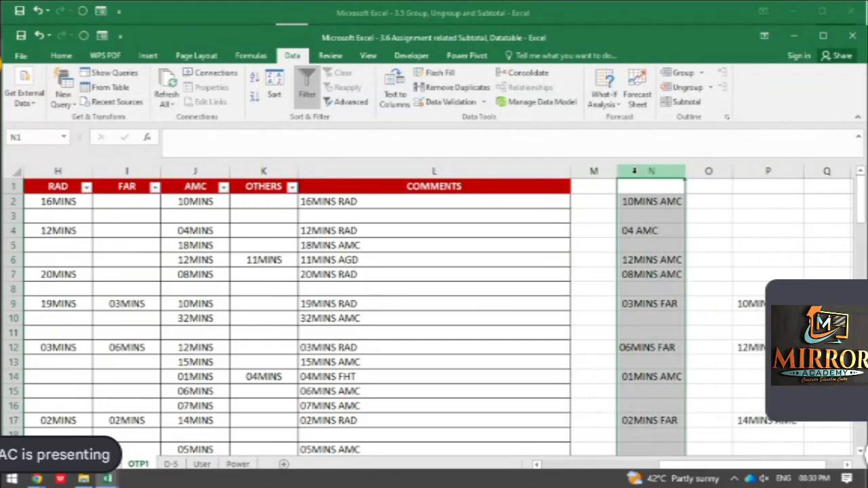
click(706, 171)
click(771, 171)
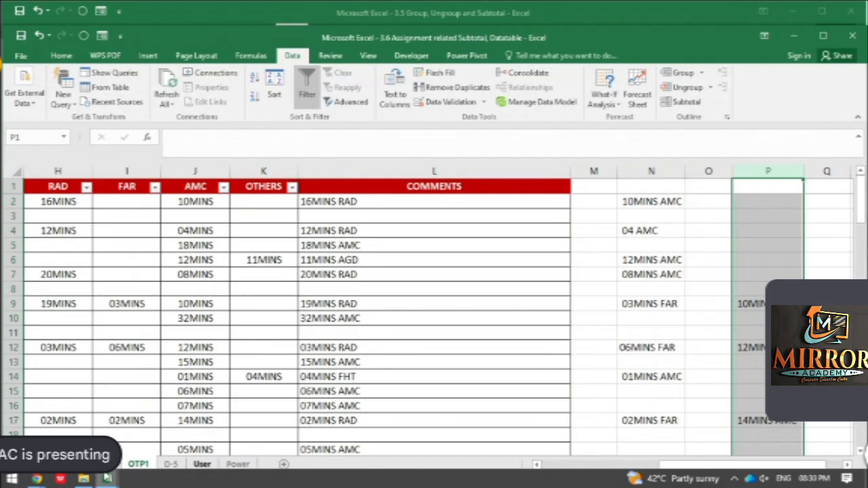
Select the second question, on total Fuel by flight number, in the questions sheet and open the D-5 sheet
click(103, 465)
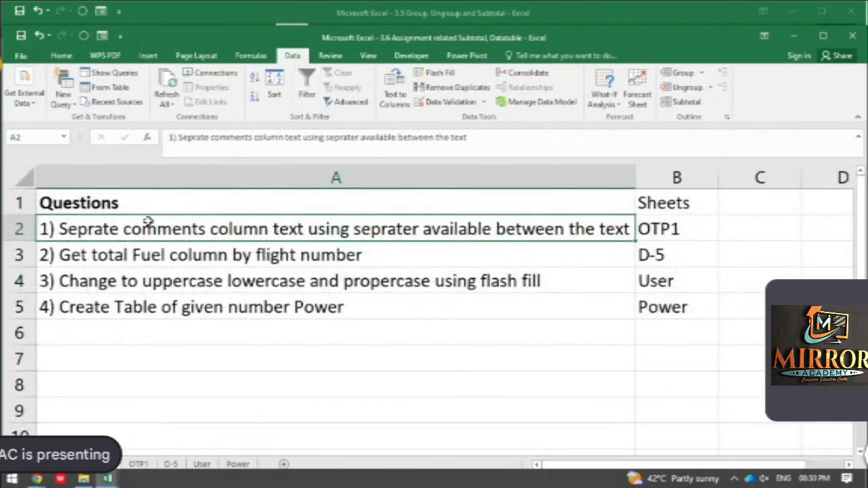
click(95, 256)
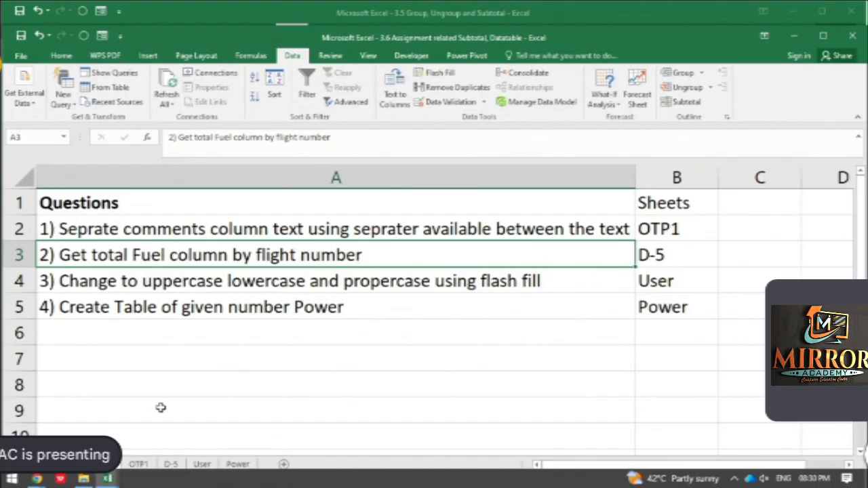
click(171, 464)
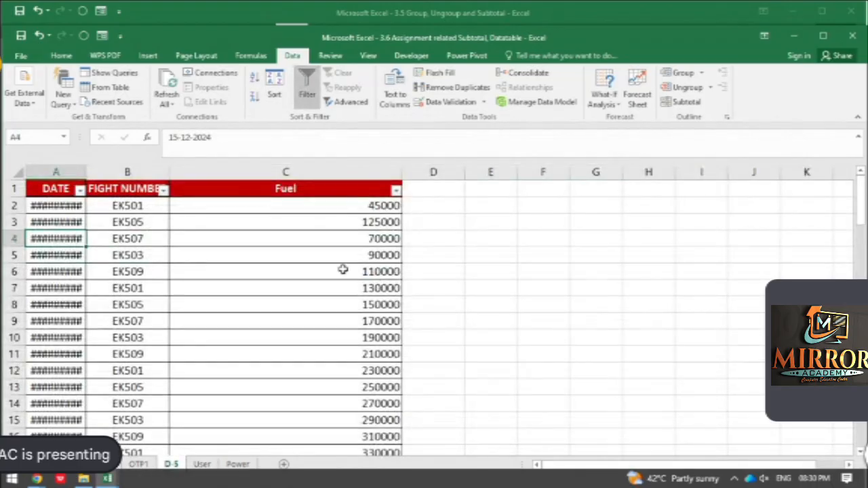
Fit the widths of the DATE, FIGHT NUMBER and Fuel columns to their contents, and check the FIGHT NUMBER and Fuel columns
double_click(88, 177)
drag(92, 174, 96, 174)
double_click(174, 175)
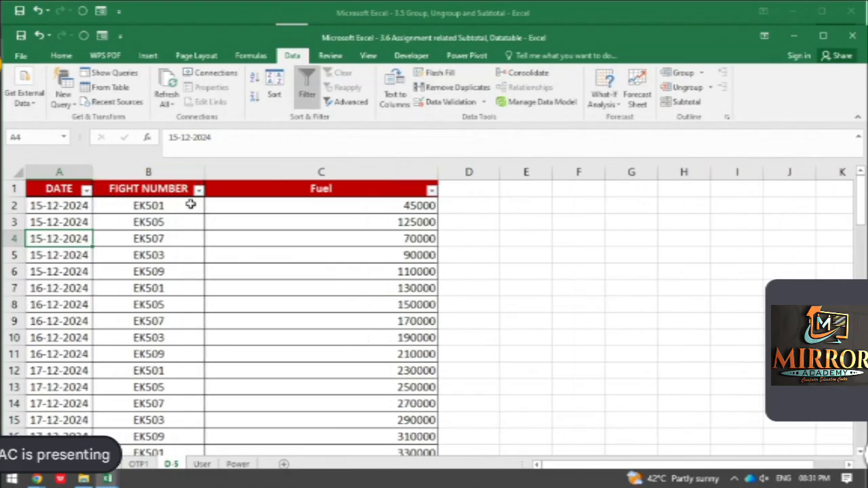
double_click(438, 174)
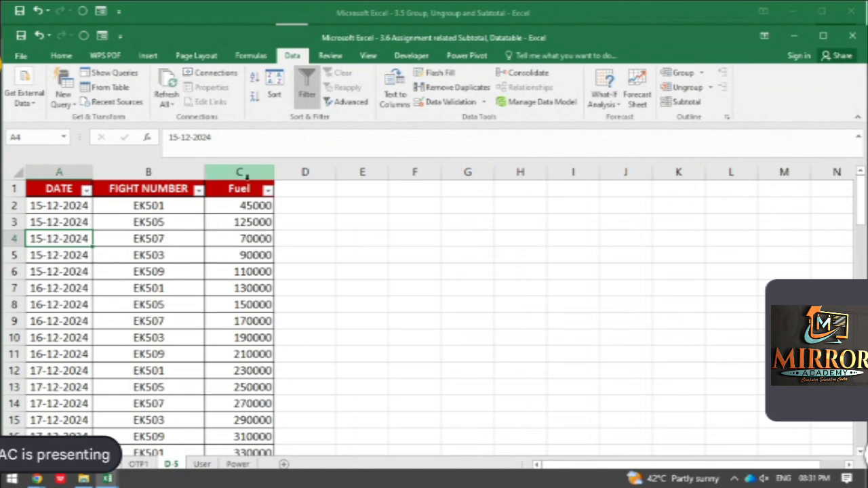
click(119, 172)
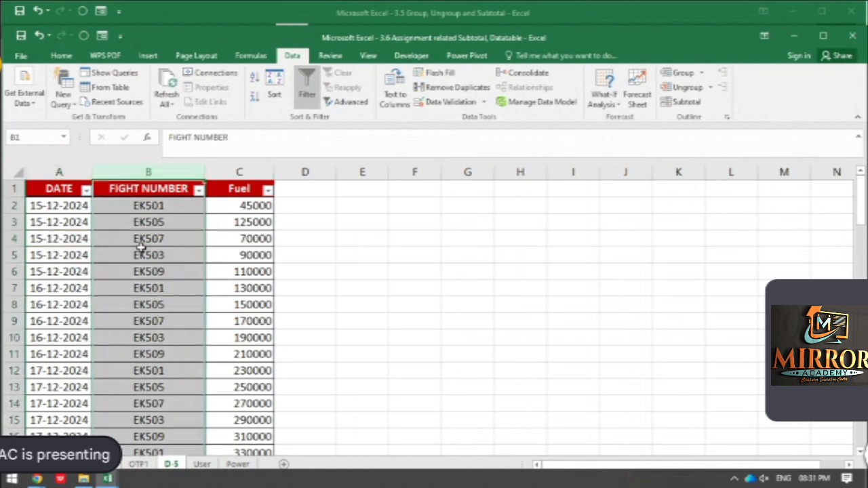
click(251, 171)
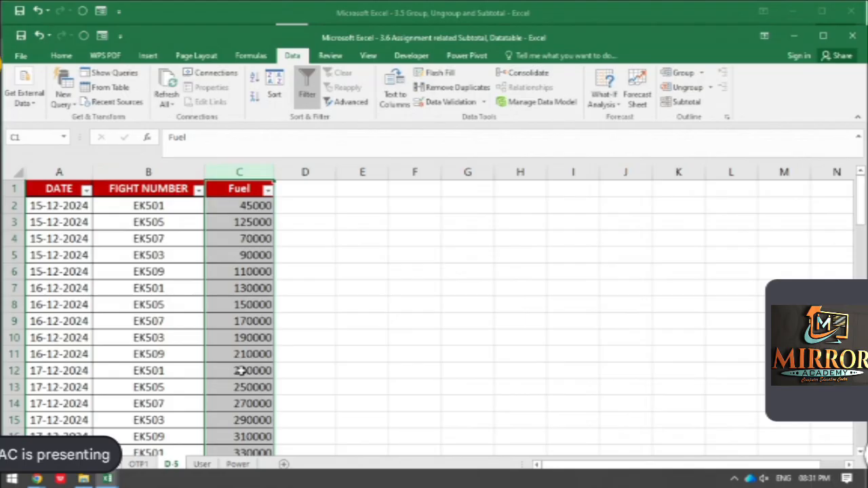
click(89, 270)
key(ctrl+a)
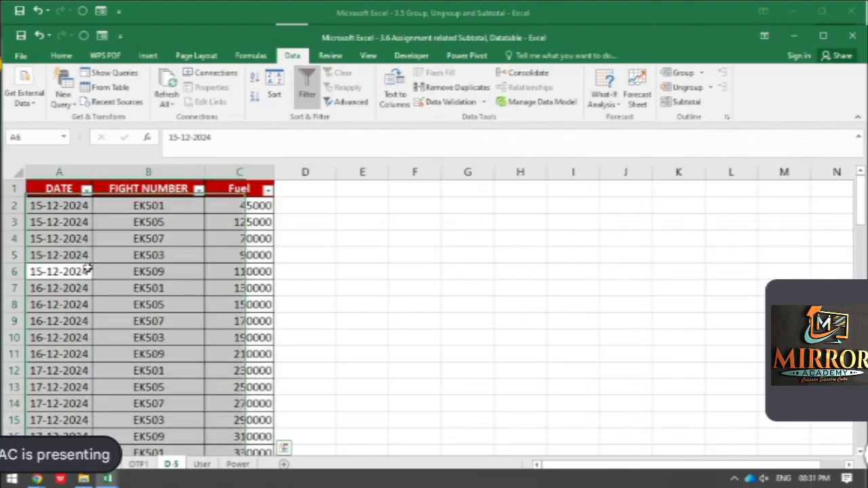
click(688, 104)
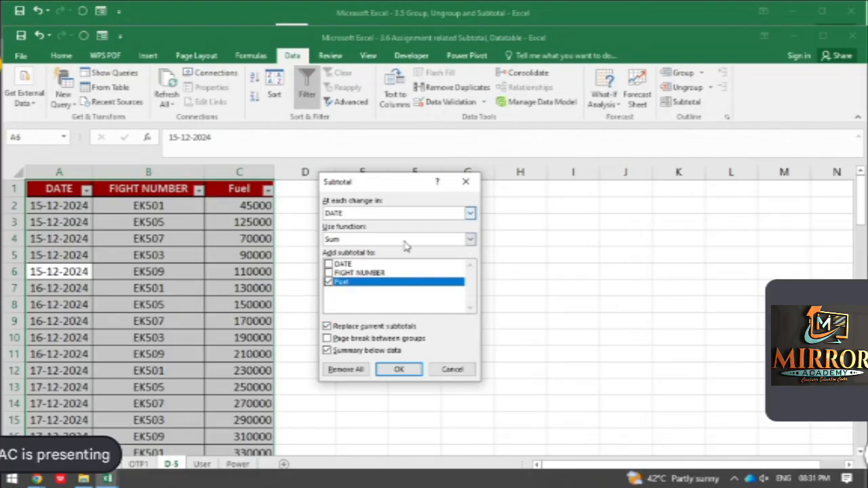
click(452, 370)
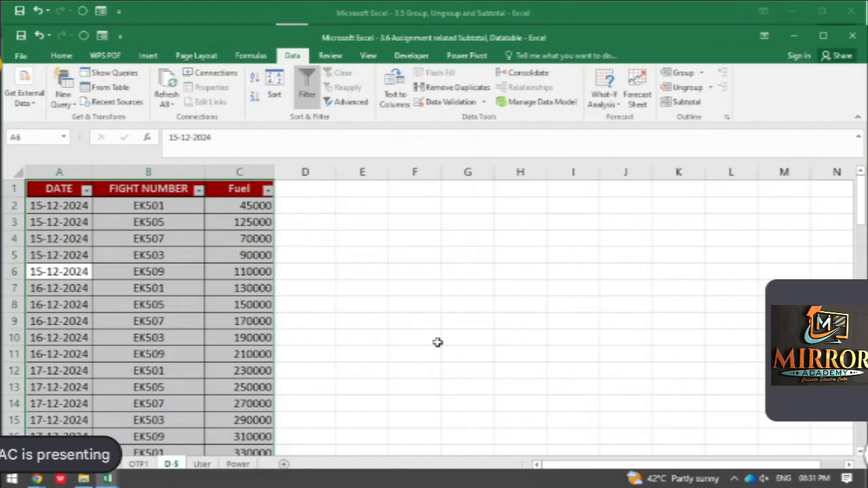
Sort the table by FIGHT NUMBER from A to Z and review how the flights are grouped
click(149, 174)
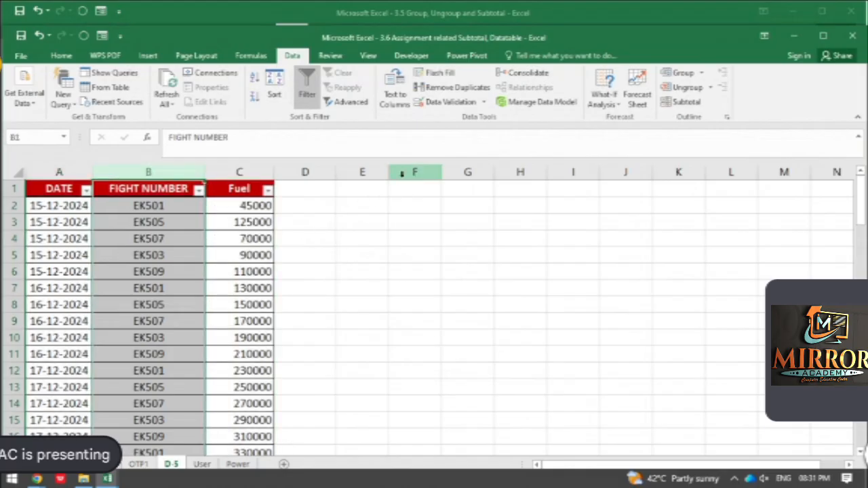
click(199, 190)
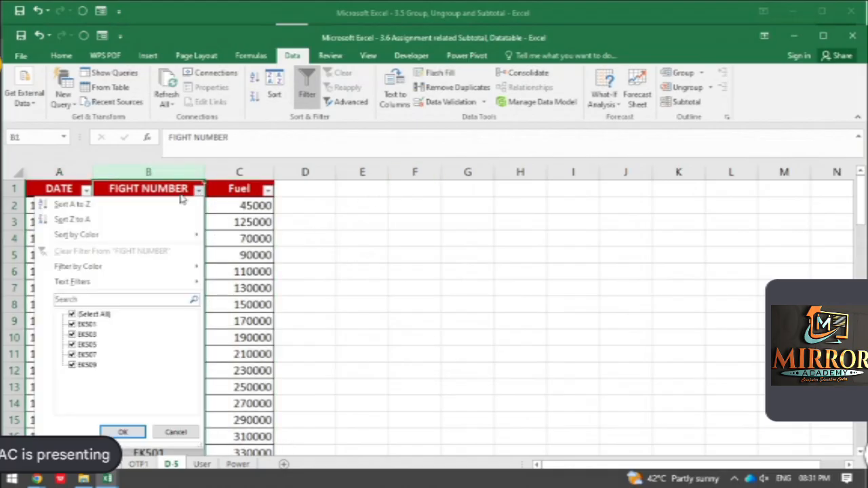
click(84, 210)
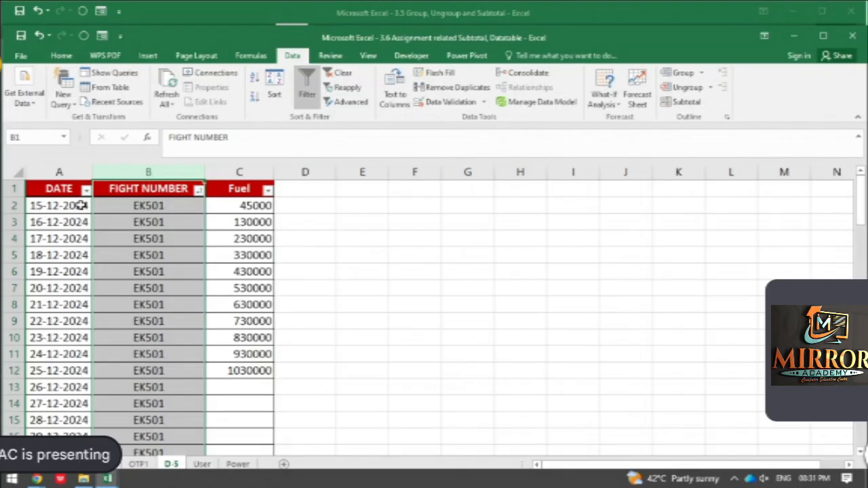
click(164, 207)
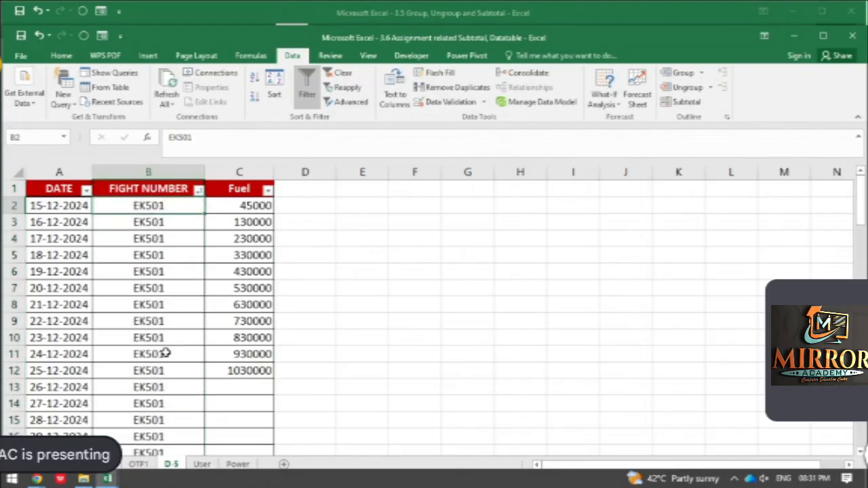
scroll(162, 412, down, 3)
scroll(163, 411, up, 3)
scroll(167, 344, down, 4)
scroll(167, 344, down, 4)
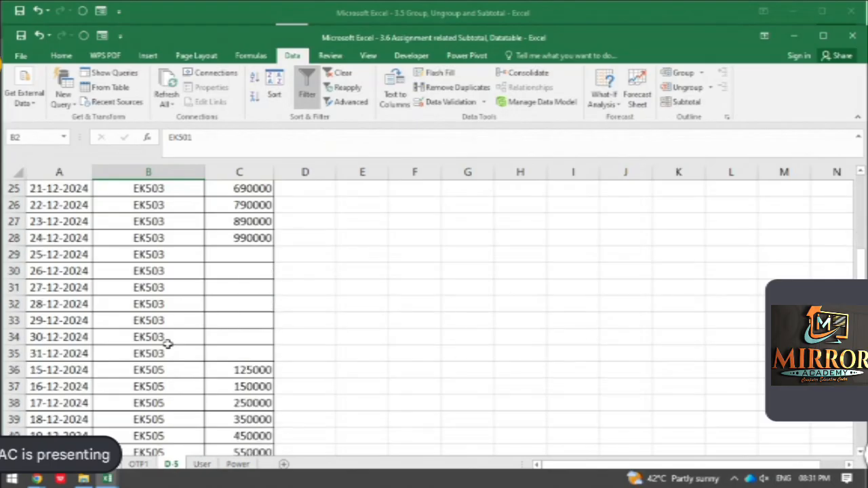
scroll(167, 344, up, 6)
scroll(167, 343, up, 2)
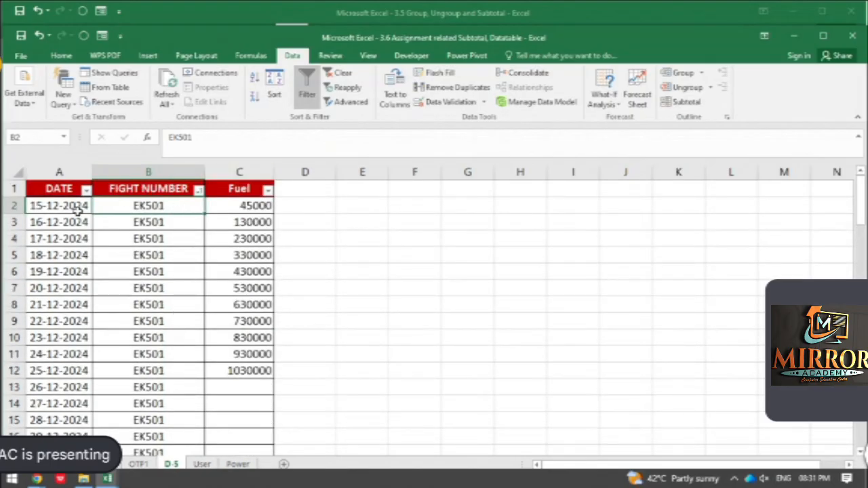
Subtotal the whole D-5 table, summing Fuel at each change in FIGHT NUMBER
key(ctrl+a)
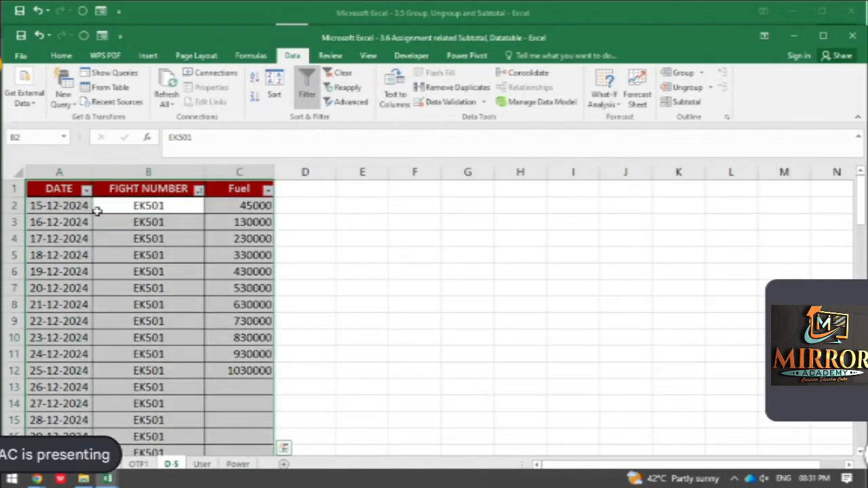
click(684, 103)
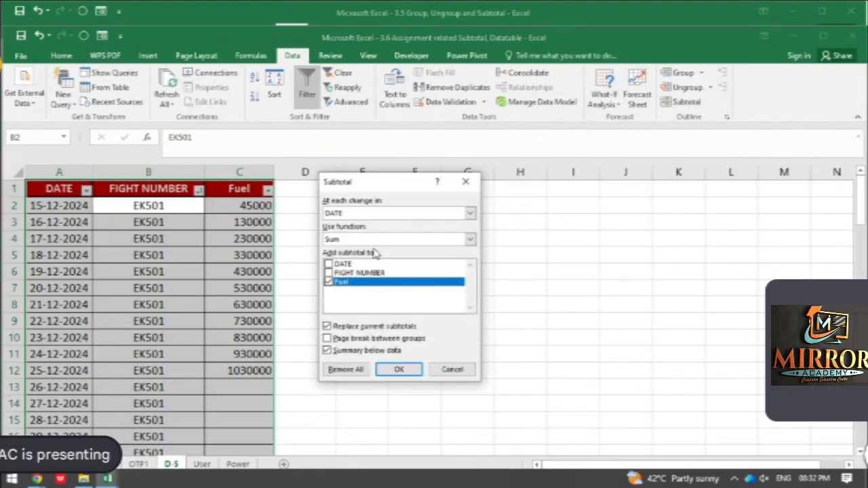
key(ctrl+1)
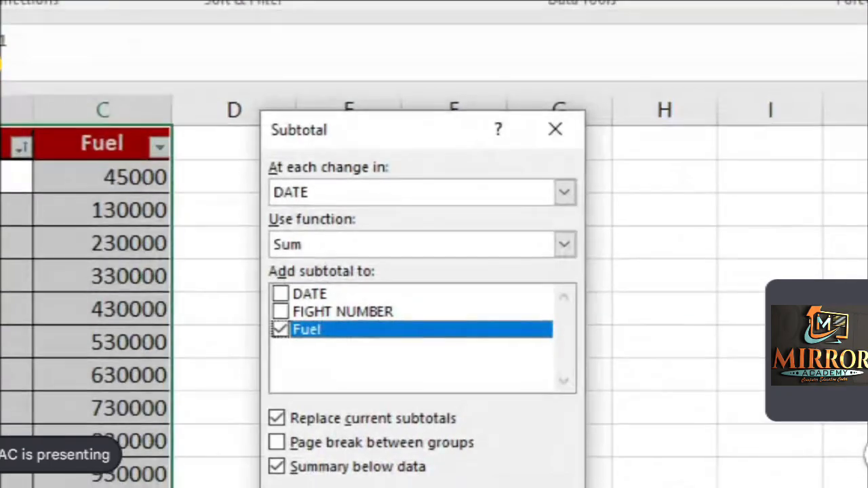
click(375, 225)
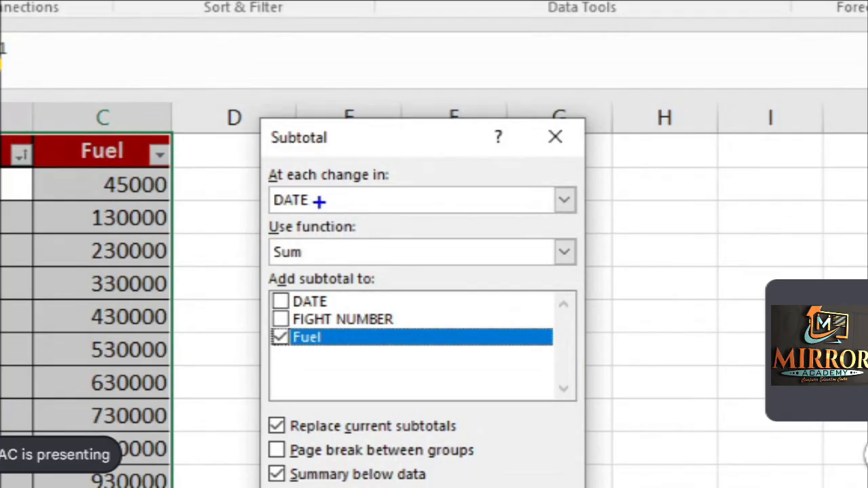
drag(319, 202, 398, 169)
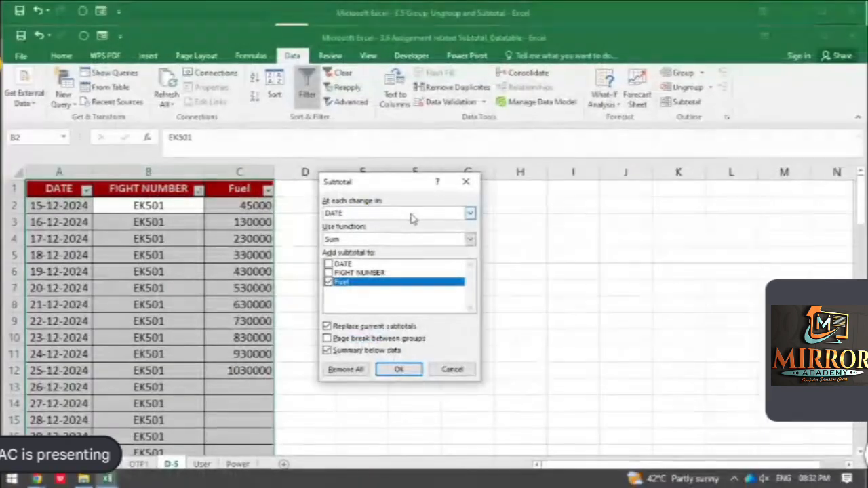
click(471, 215)
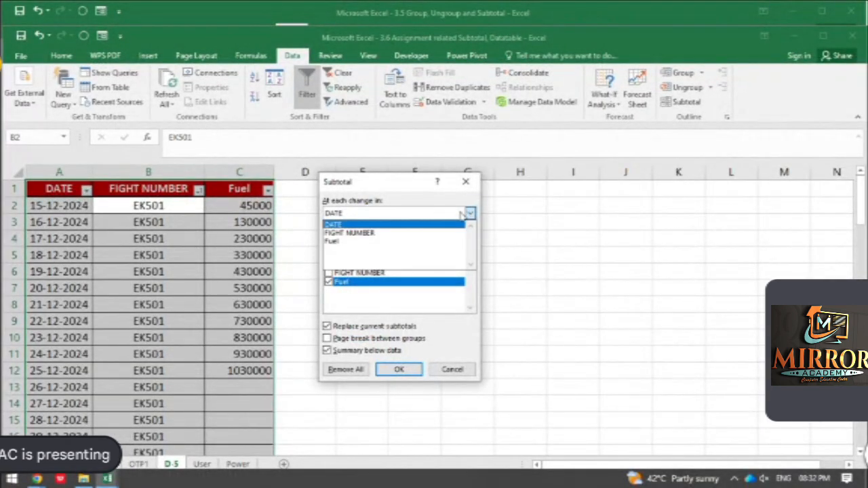
click(407, 234)
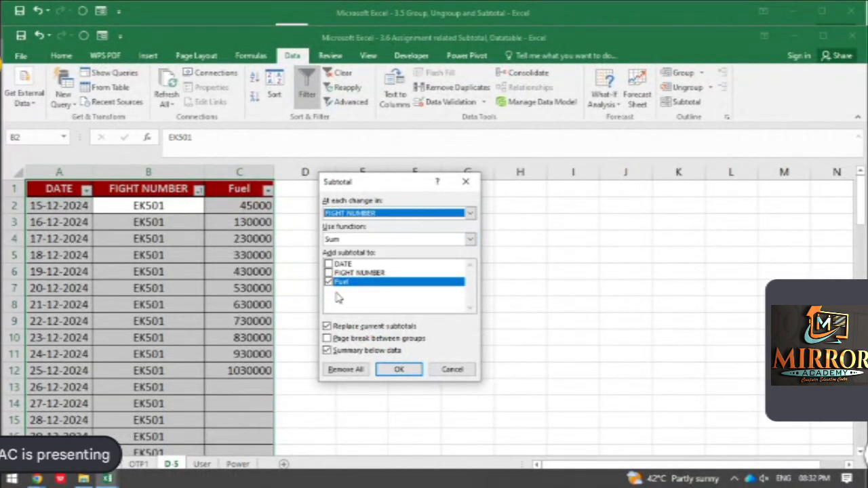
click(400, 369)
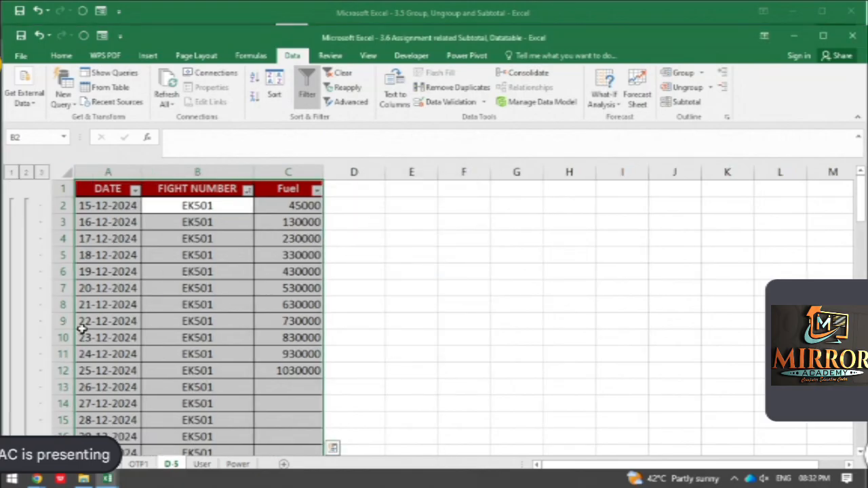
Collapse the detail rows of flights EK501, EK503, EK505, EK507 and EK509 down to their Fuel totals
scroll(71, 352, down, 2)
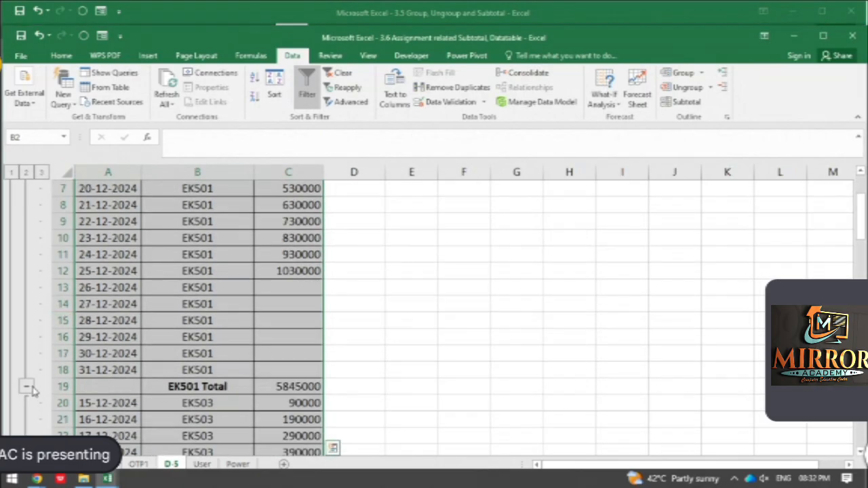
click(25, 386)
scroll(209, 261, up, 1)
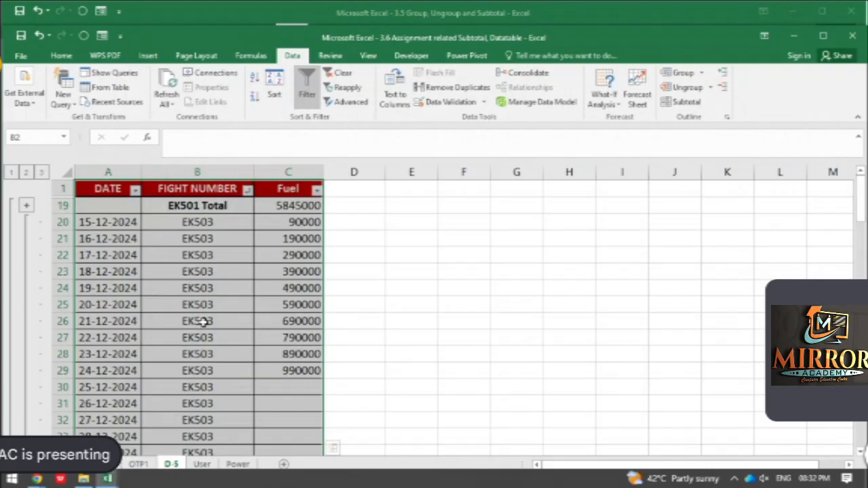
scroll(203, 322, down, 3)
click(30, 337)
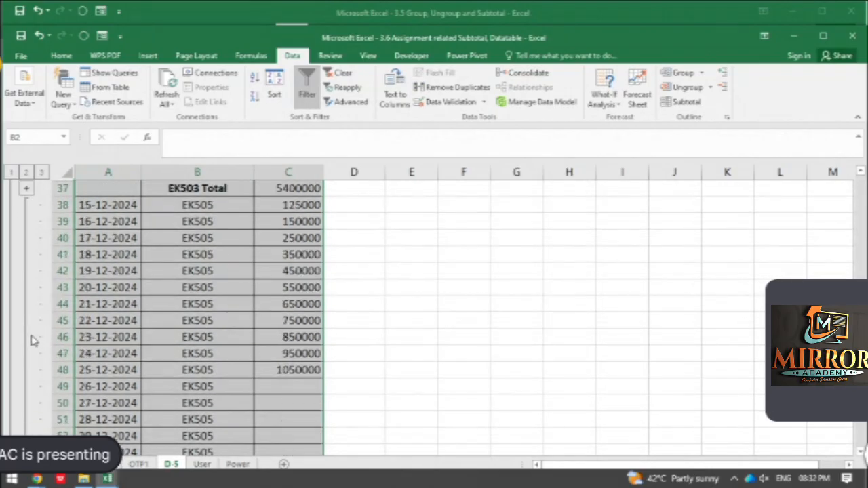
scroll(166, 246, up, 1)
scroll(200, 231, down, 2)
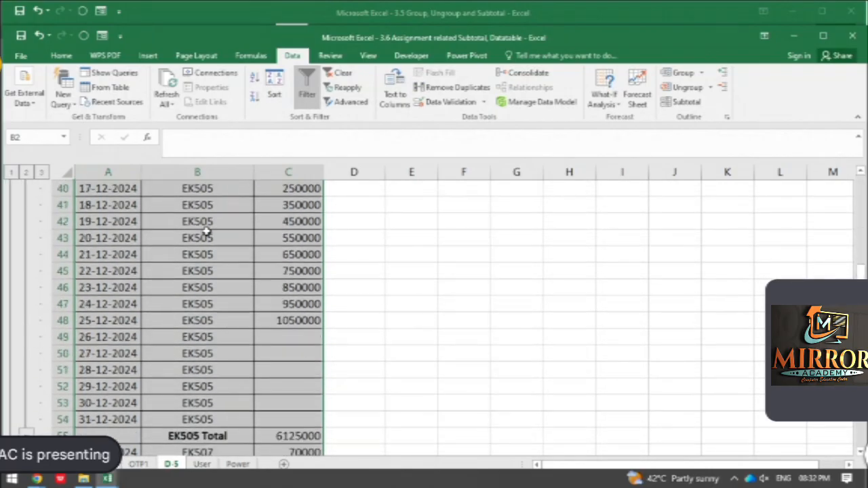
click(26, 435)
scroll(58, 413, down, 3)
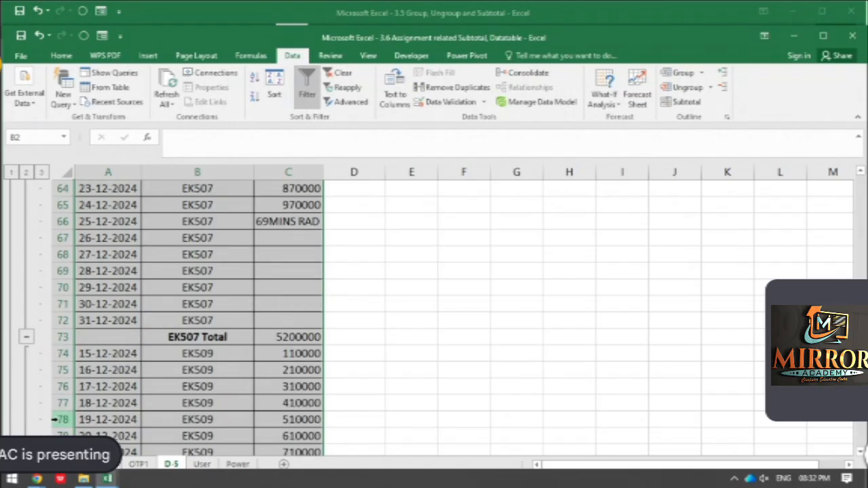
click(27, 337)
scroll(29, 346, down, 3)
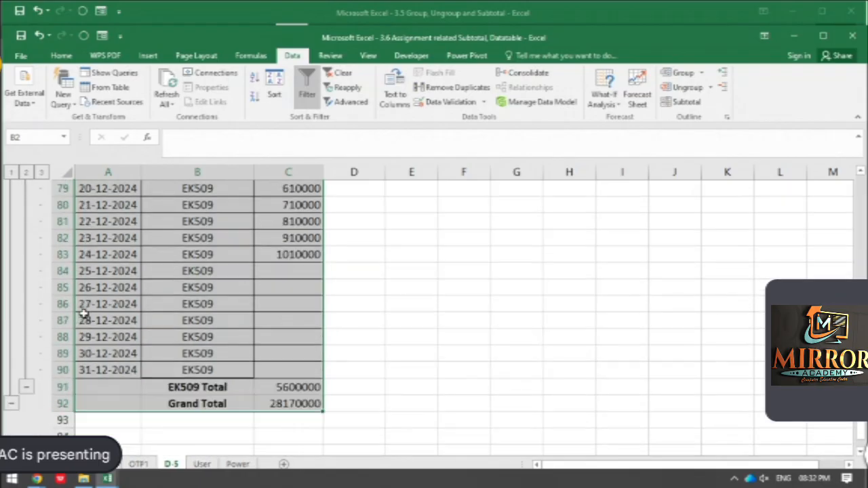
click(27, 339)
scroll(82, 310, up, 5)
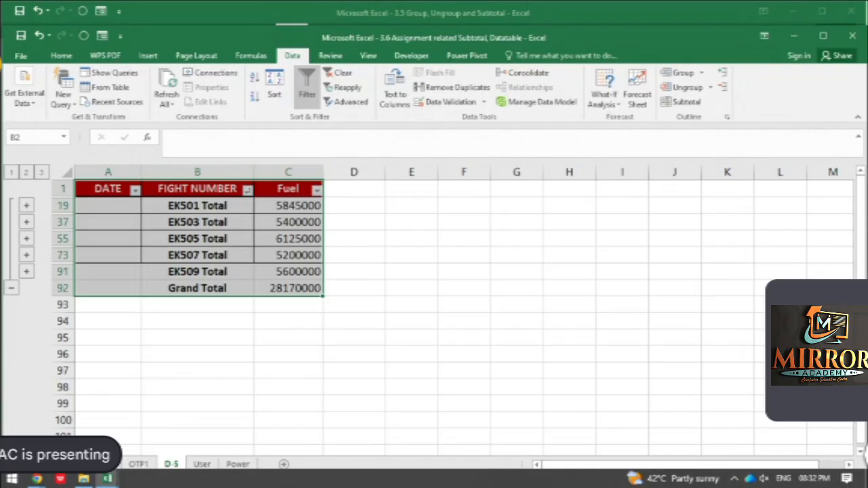
Select the third question, on changing letter case with flash fill, in the questions sheet and review the file names on the User sheet
click(99, 465)
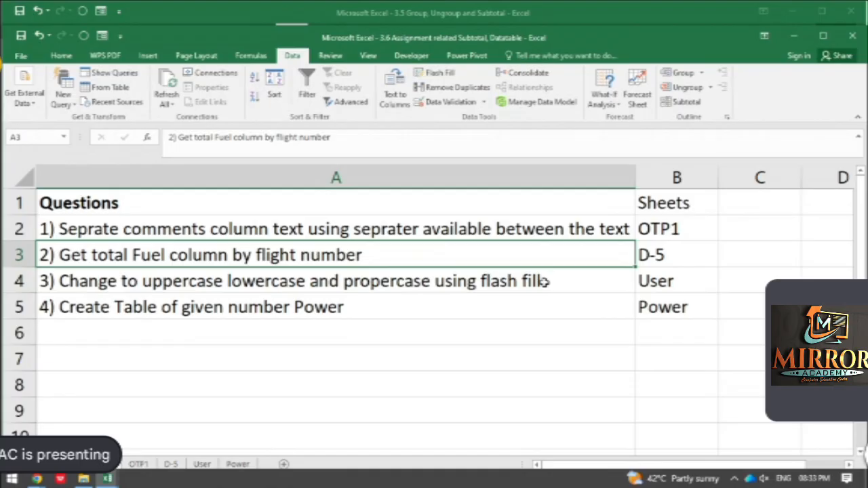
click(30, 281)
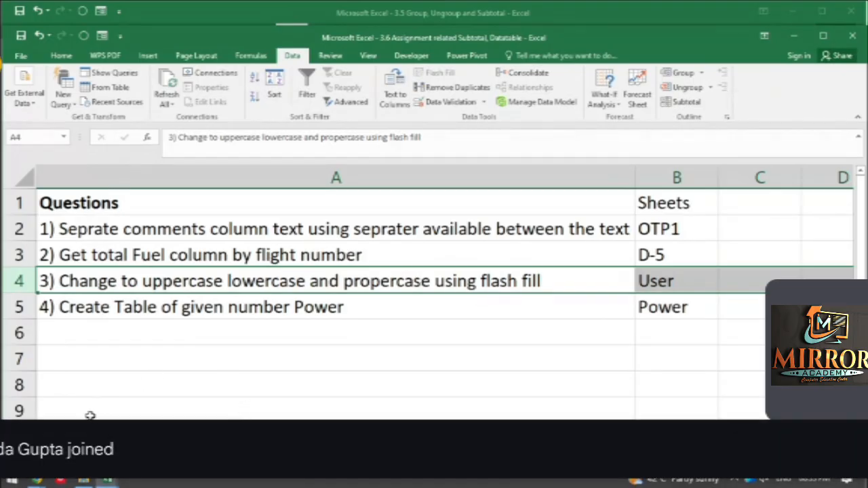
click(202, 464)
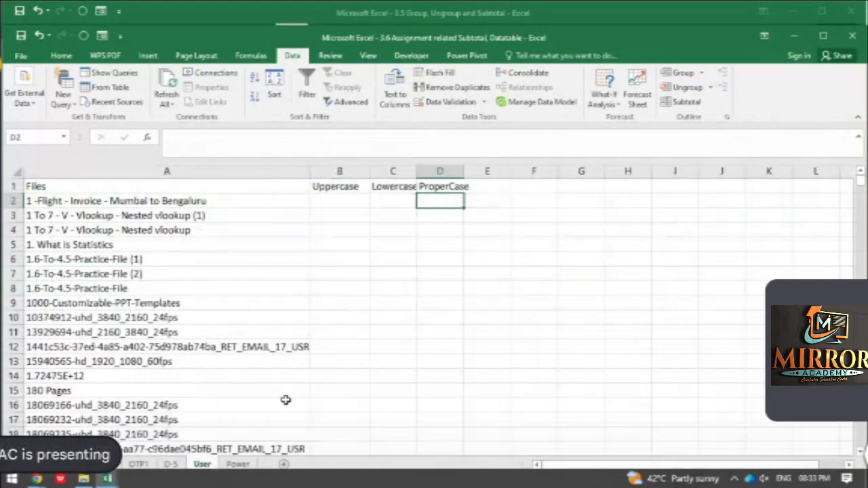
click(80, 174)
click(115, 299)
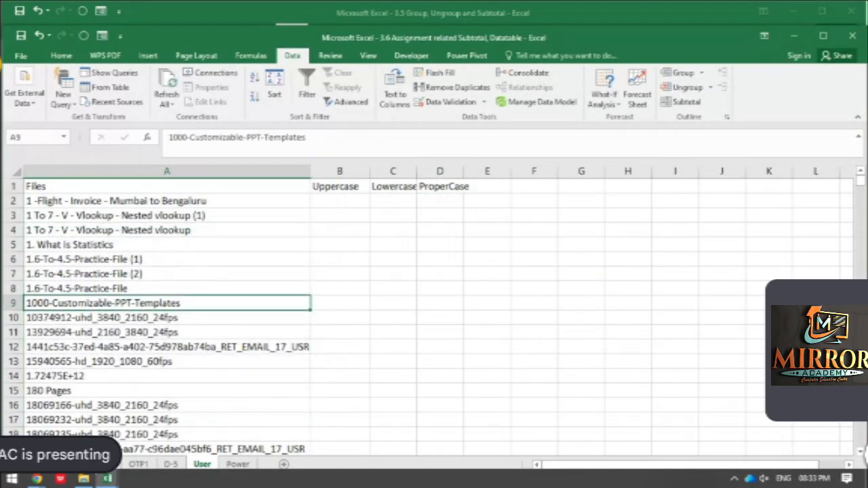
scroll(140, 362, down, 7)
scroll(144, 366, up, 7)
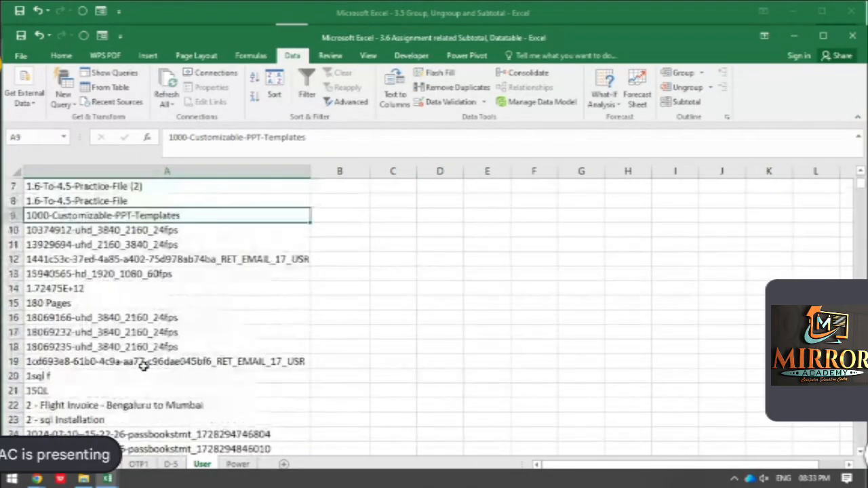
Check the Files entries and the cells under Uppercase, Lowercase and ProperCase, and widen the Uppercase column
click(126, 201)
drag(126, 201, 120, 398)
click(338, 201)
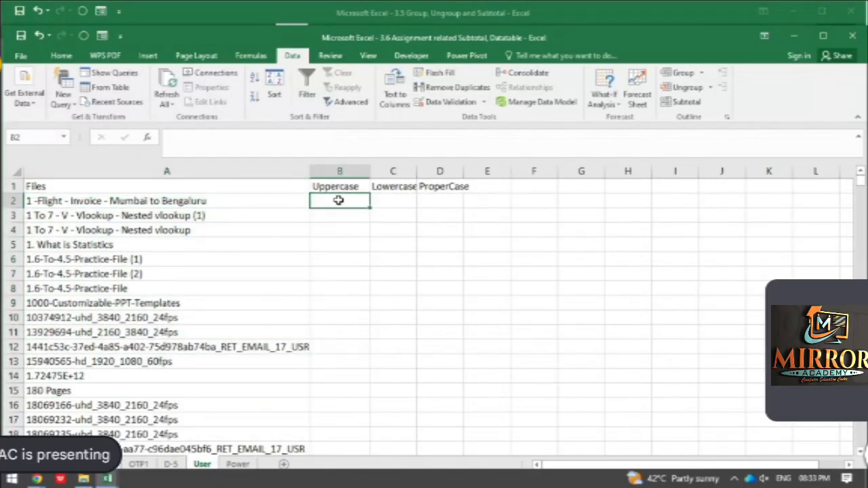
click(392, 199)
click(448, 199)
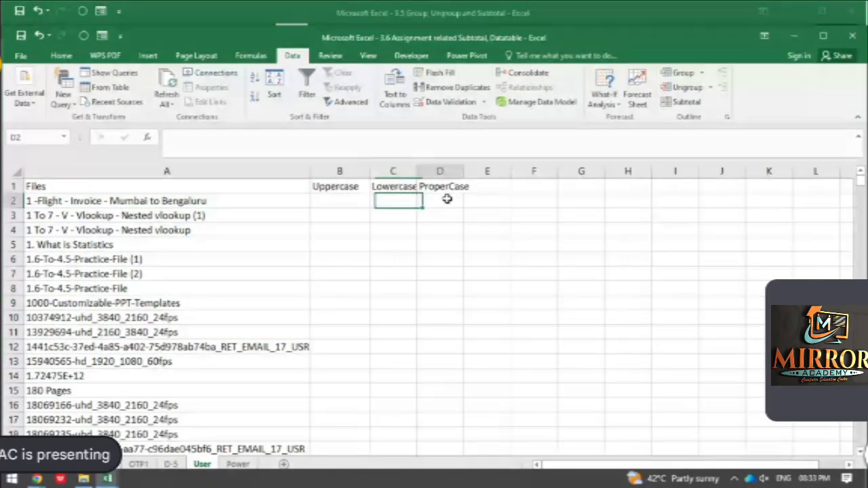
drag(370, 174, 442, 171)
click(370, 201)
Copy the first file name from A2 into B2 under Uppercase
click(129, 199)
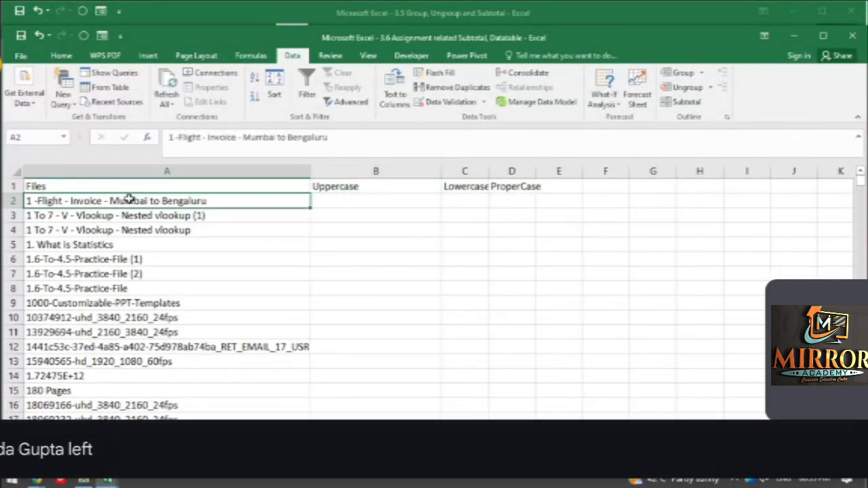
double_click(212, 201)
key(shift+Home)
key(ctrl+c)
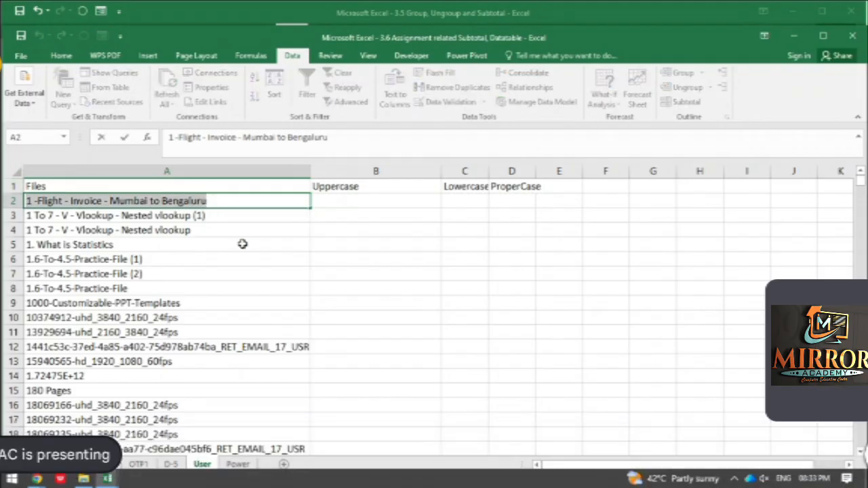
click(361, 202)
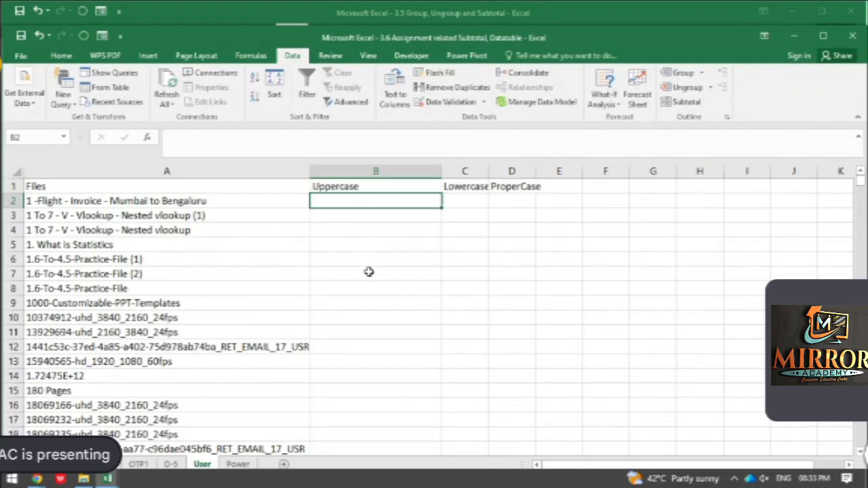
key(ctrl+v)
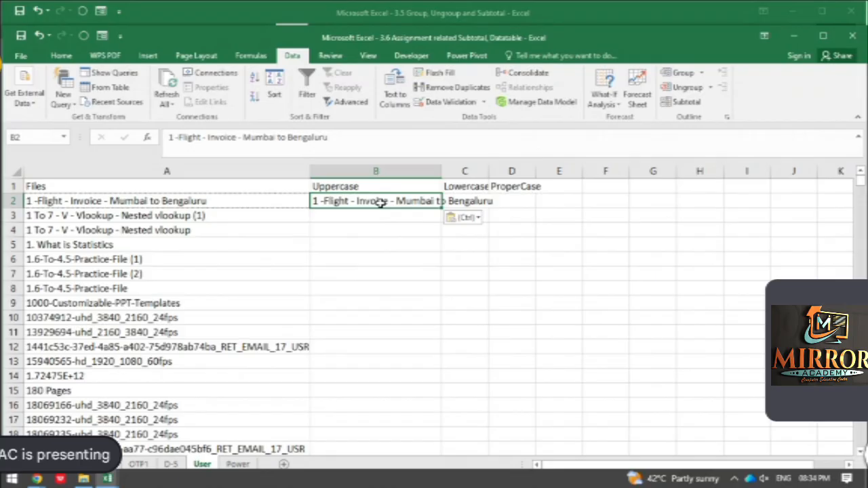
Enter the formula =UPPER(A2) in B2 and fit the Uppercase column's width to its contents
text(=)
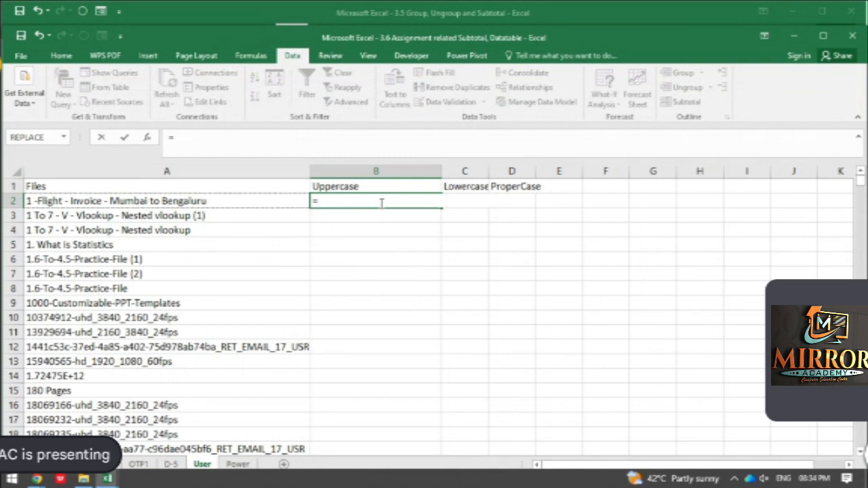
text(p)
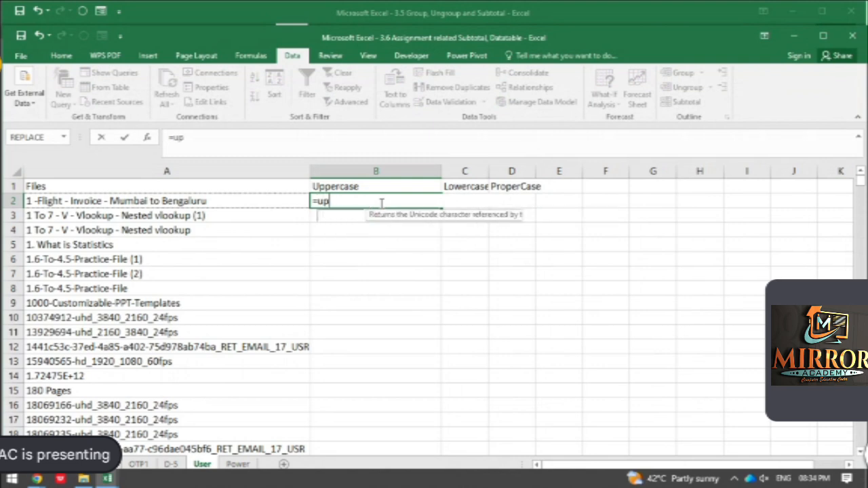
key(Tab)
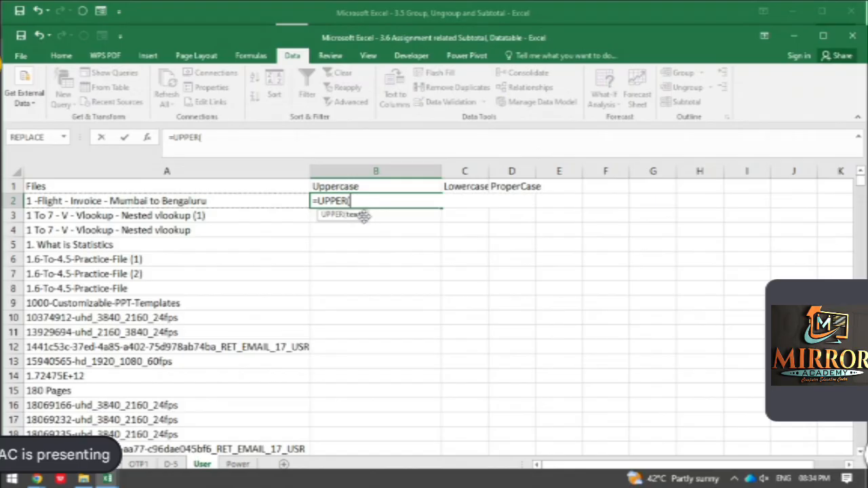
click(158, 201)
key(Return)
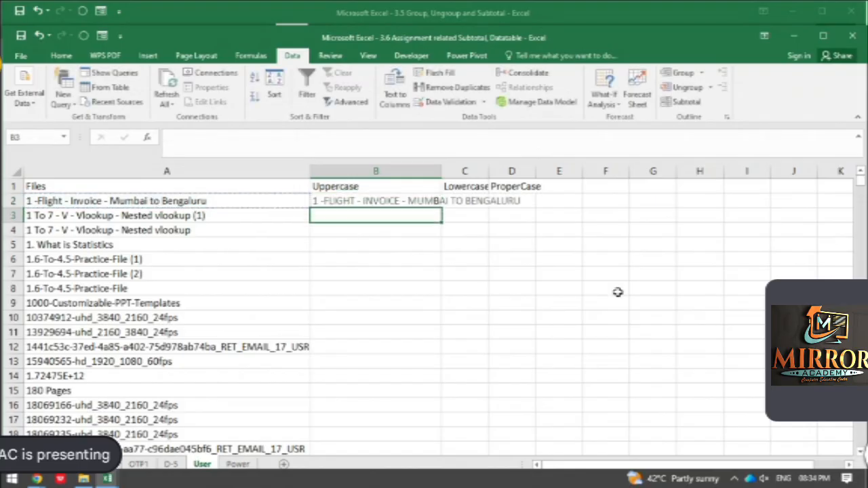
click(395, 201)
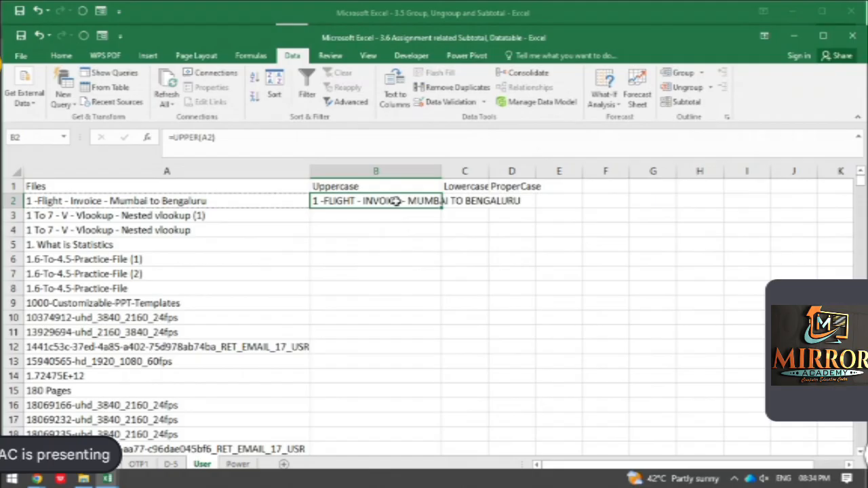
double_click(442, 171)
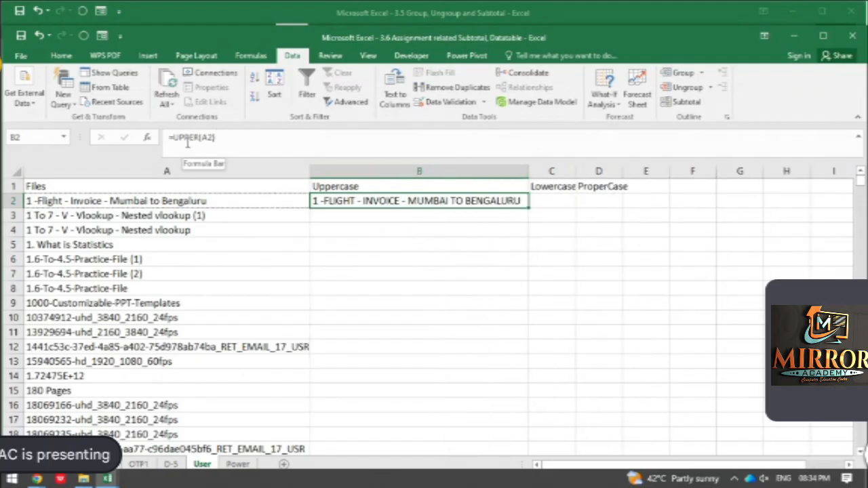
Shrink the formula bar and replace the UPPER formula in B2 with its value by copying it and pasting values only
drag(219, 156, 222, 143)
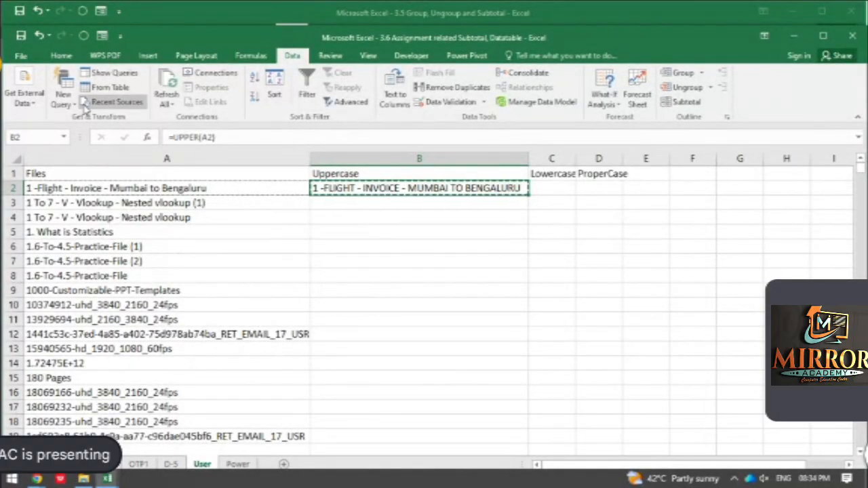
click(61, 57)
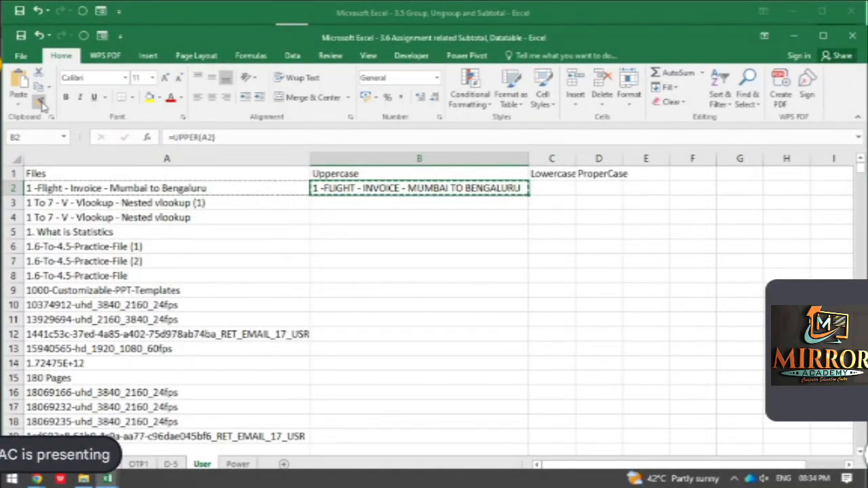
click(19, 104)
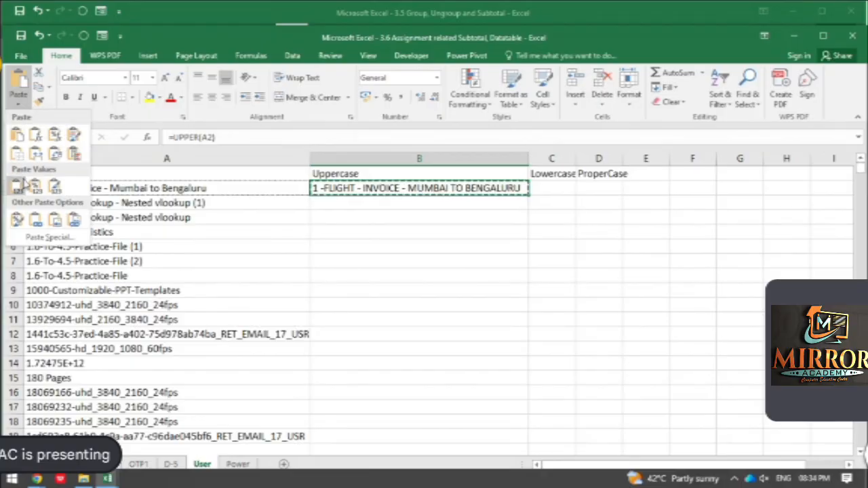
click(18, 187)
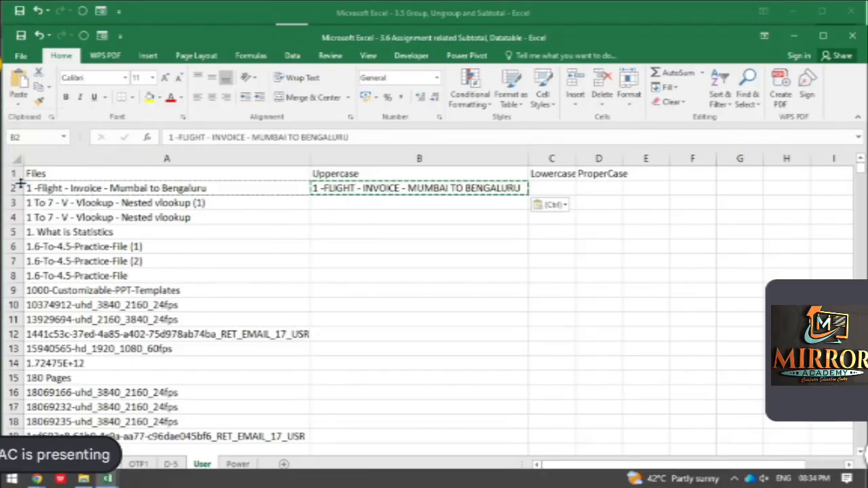
Flash fill the Uppercase column from B3 down and check the converted file names
click(372, 201)
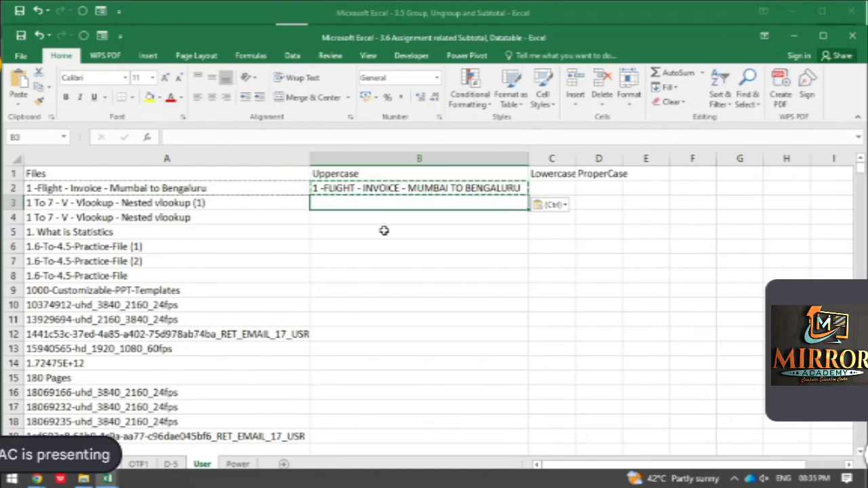
key(ctrl+e)
scroll(398, 237, down, 4)
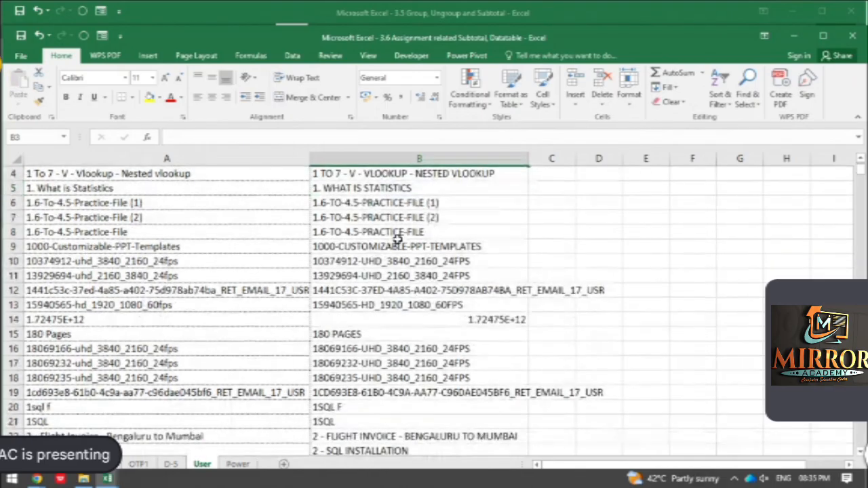
scroll(397, 239, down, 10)
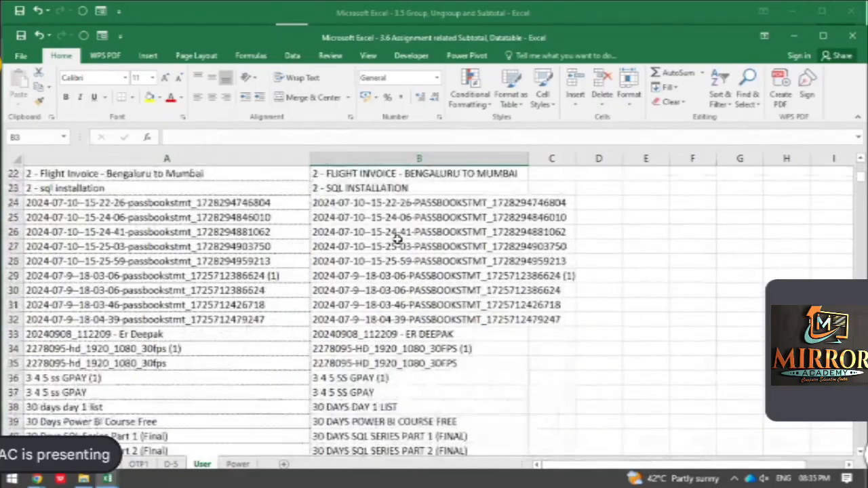
scroll(398, 237, down, 12)
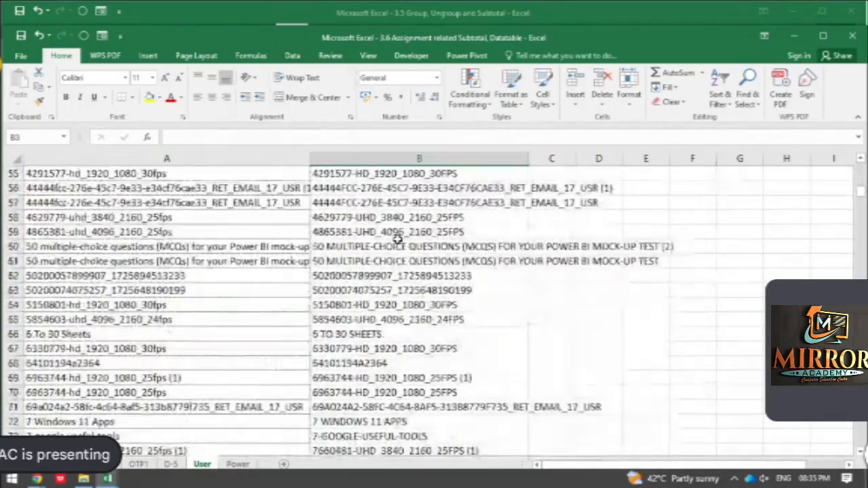
scroll(397, 237, up, 20)
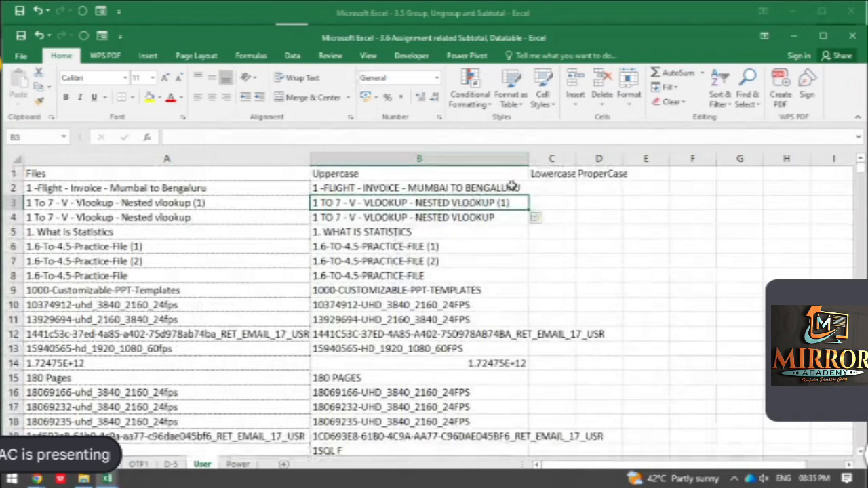
Try fitting the Uppercase column's width to its contents and undo the change
click(527, 158)
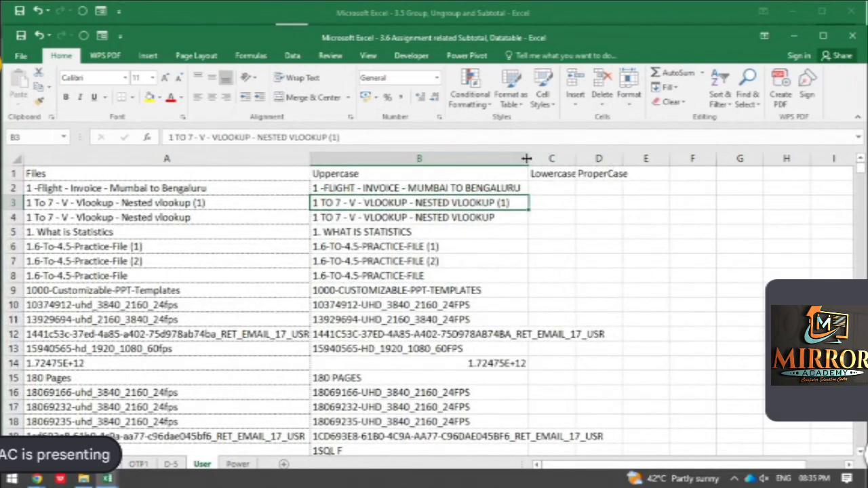
double_click(527, 158)
key(ctrl+z)
Enter the formula =LOWER(A2) in C2 under Lowercase
click(555, 189)
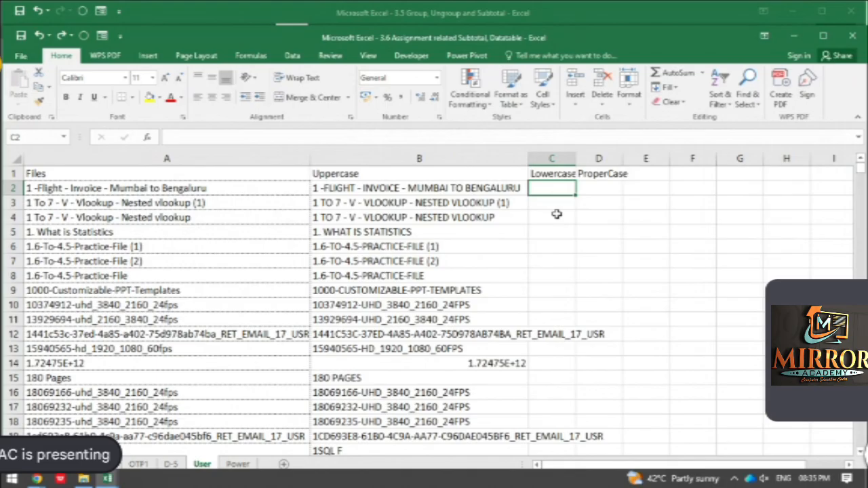
text(=low)
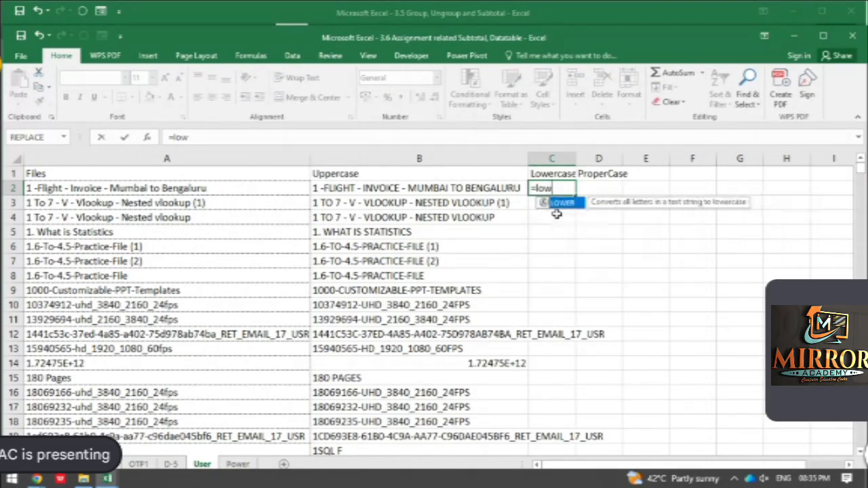
key(Tab)
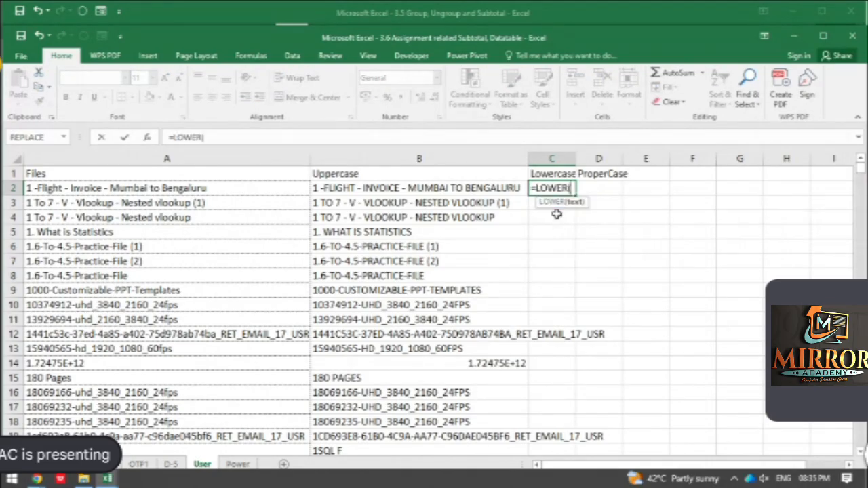
click(67, 192)
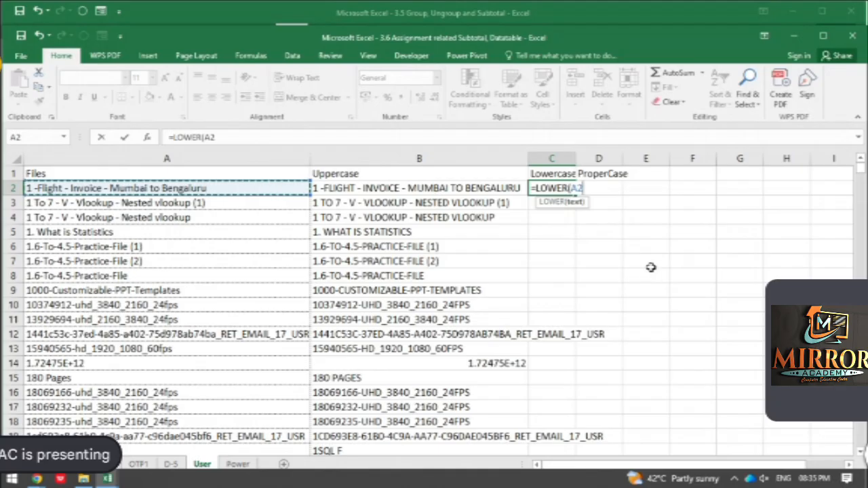
key(Return)
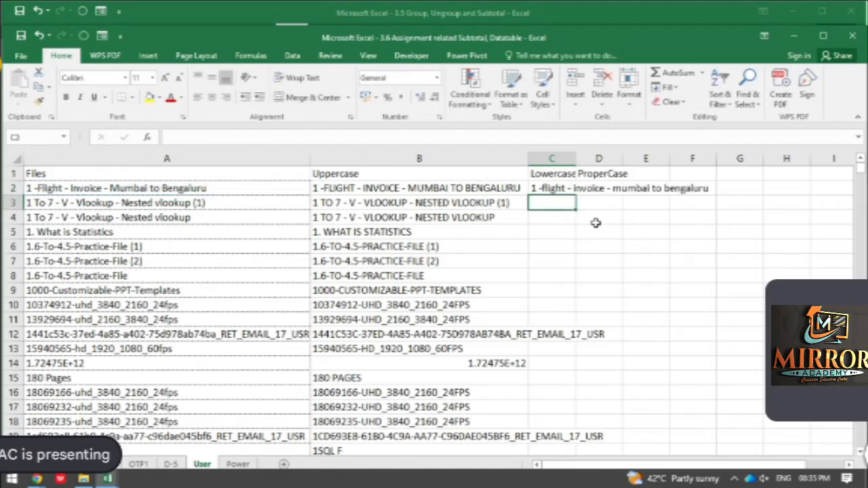
Replace the LOWER formula in C2 with its value by copying it and pasting values only
click(553, 189)
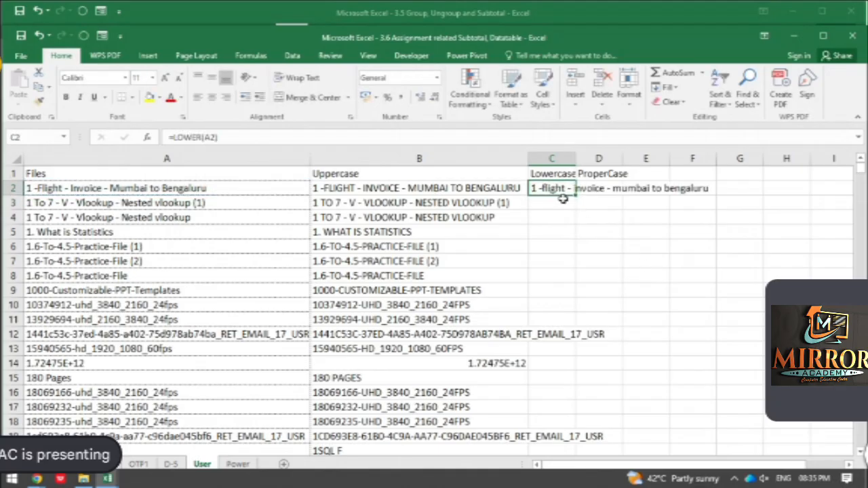
key(ctrl+c)
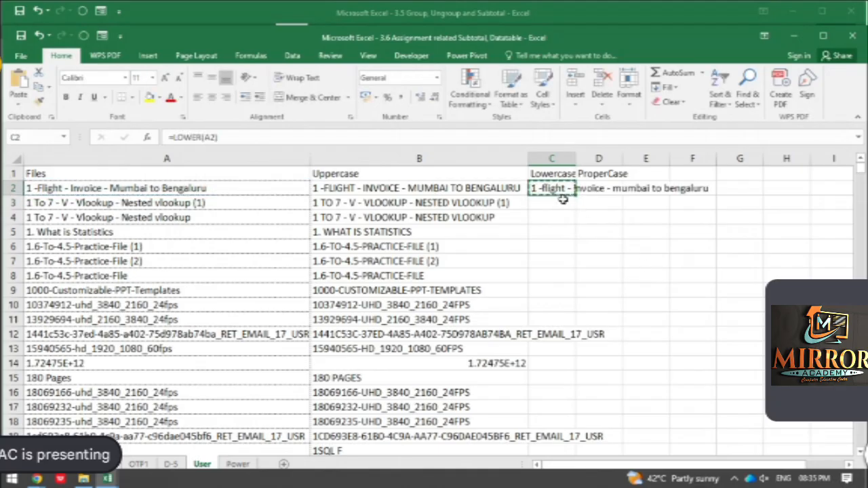
click(19, 102)
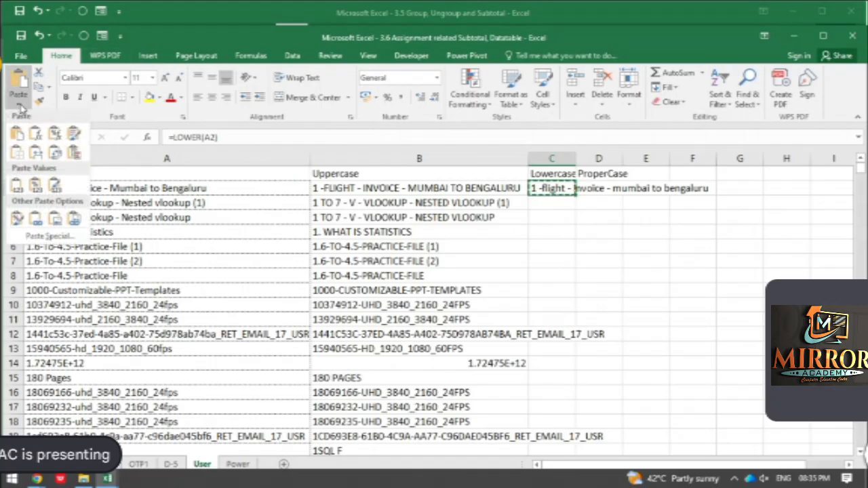
click(16, 186)
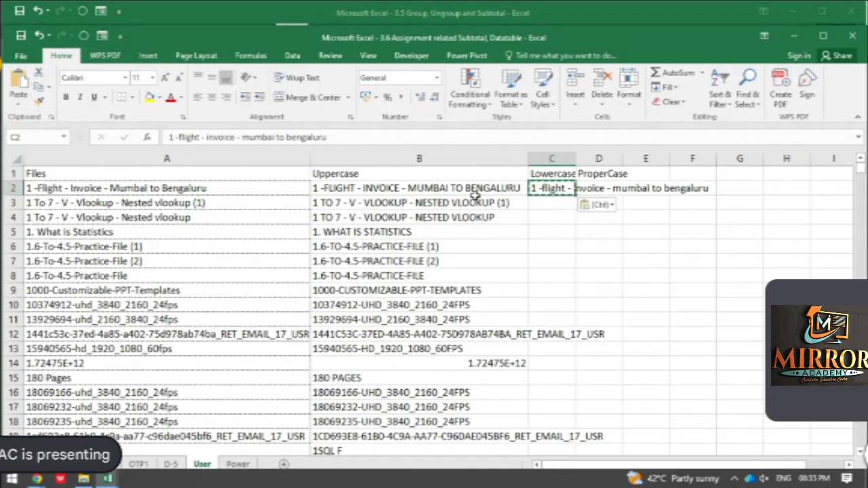
Flash fill the Lowercase column from C3 down and check the converted file names
click(557, 205)
key(Escape)
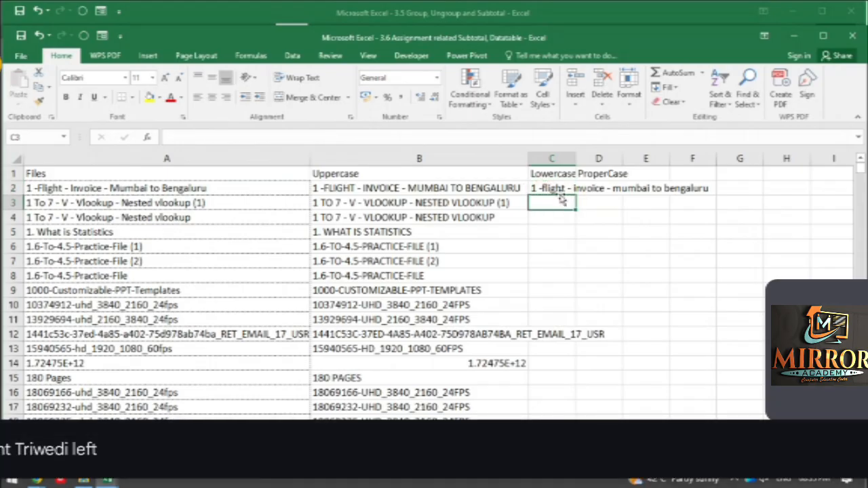
key(ctrl+e)
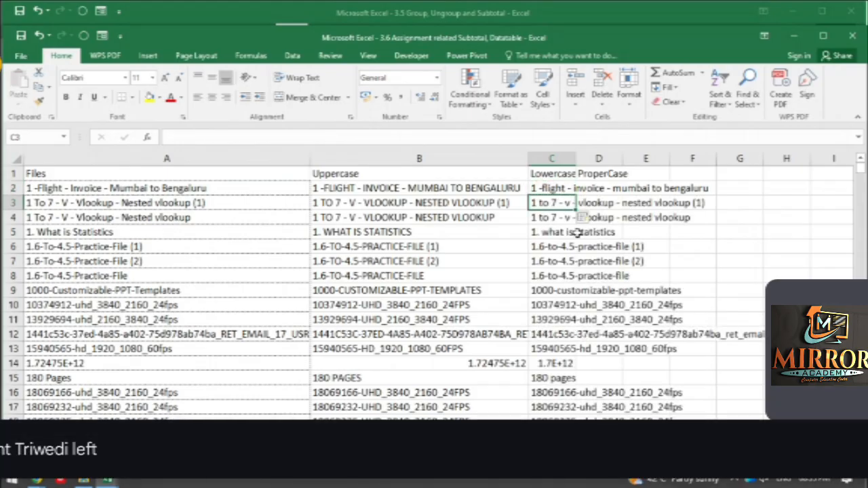
scroll(580, 254, down, 6)
scroll(580, 254, down, 7)
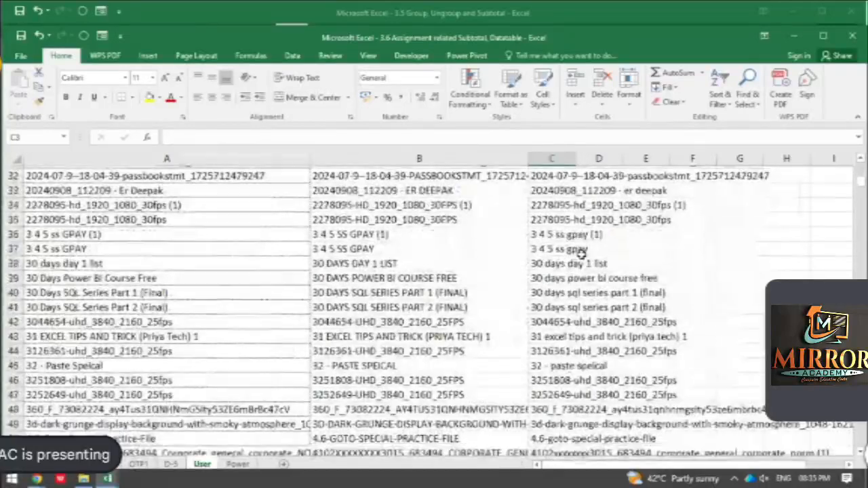
scroll(586, 246, up, 2)
scroll(586, 239, down, 8)
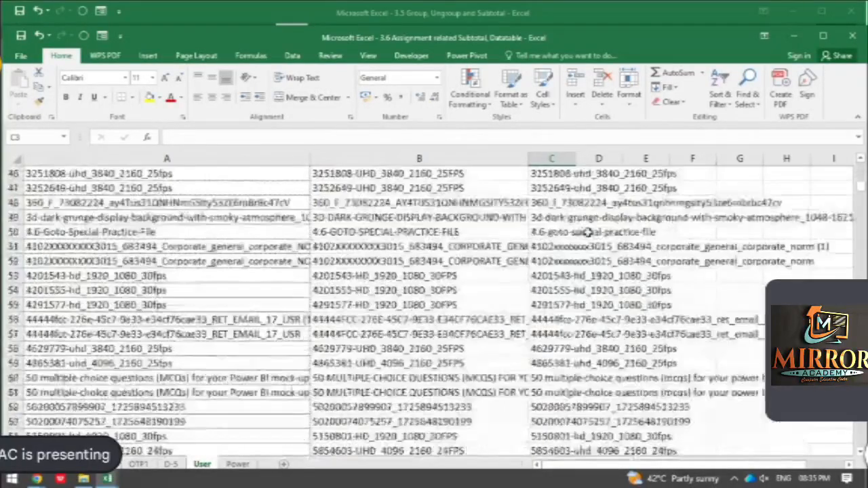
scroll(588, 231, up, 19)
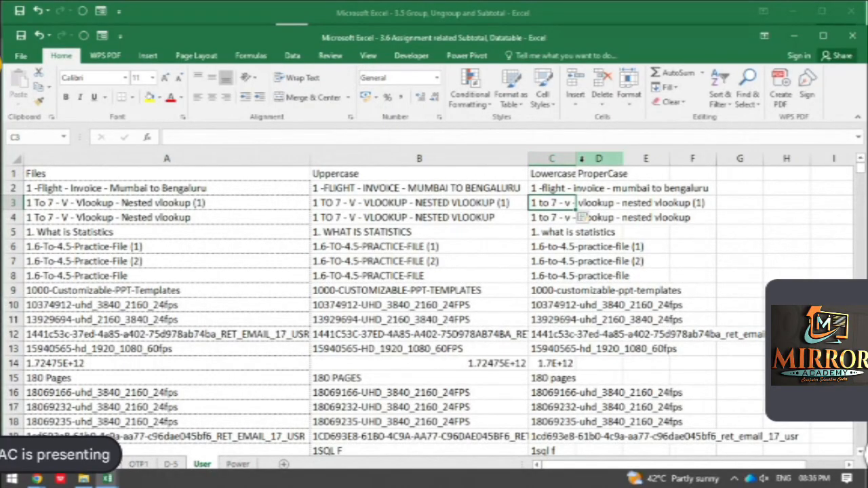
Widen the Lowercase column and enter the formula =PROPER(A2) in D2 under ProperCase
click(620, 175)
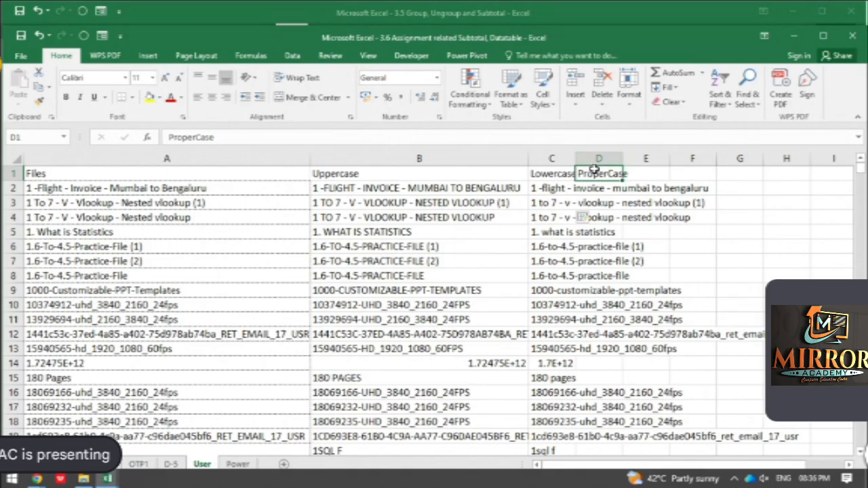
drag(577, 158, 663, 159)
click(693, 192)
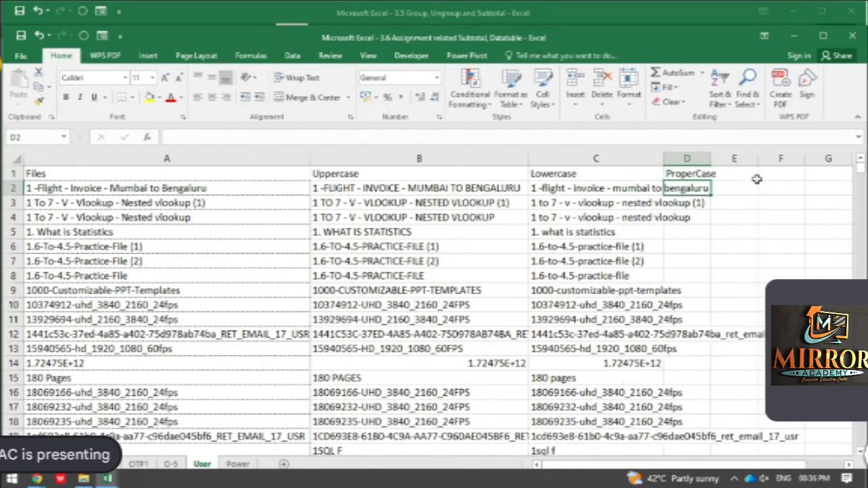
text(=)
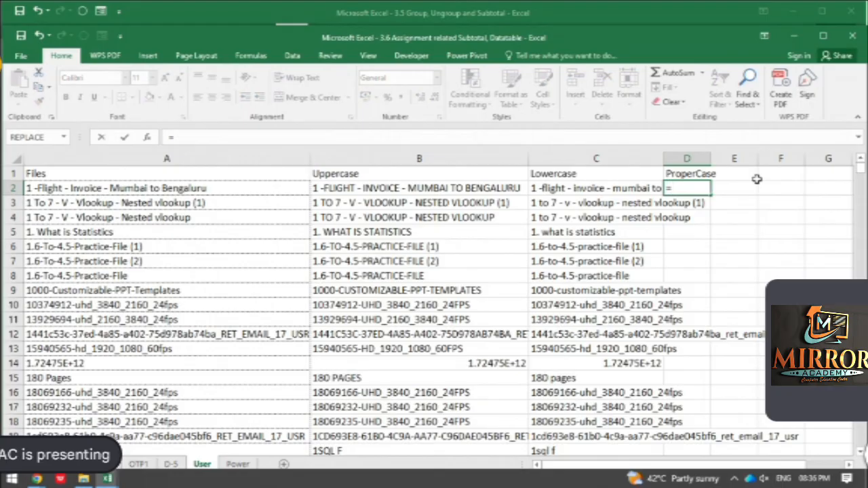
text(pro)
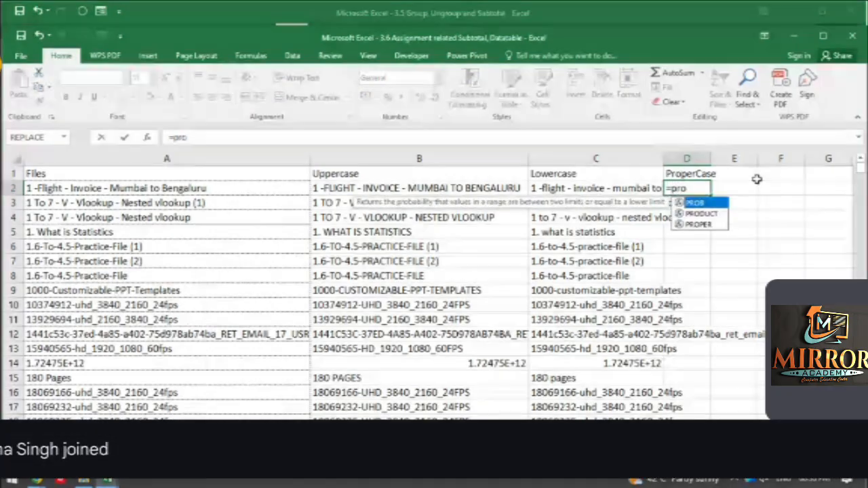
key(Down)
key(Down)
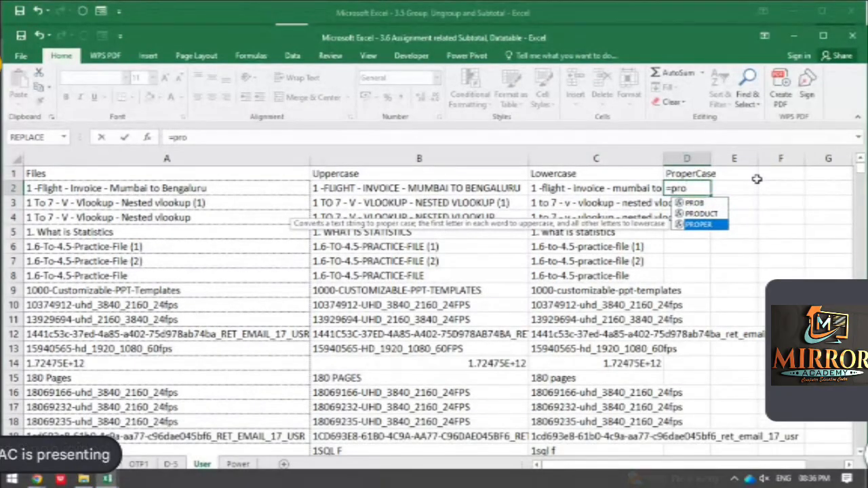
key(Tab)
click(142, 188)
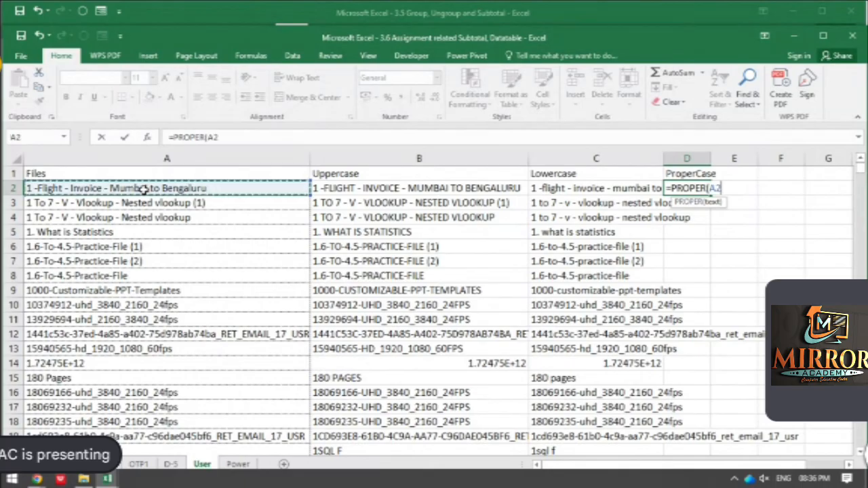
key(Return)
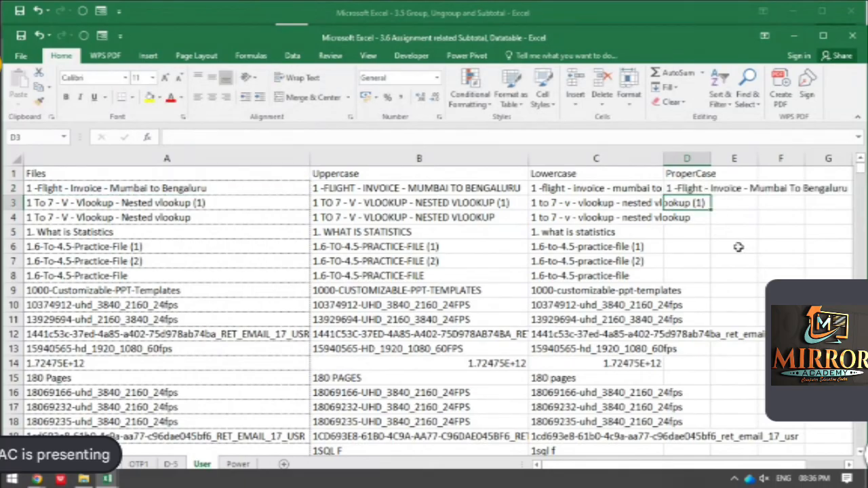
Replace the PROPER formula in D2 with its value and fill the ProperCase column down with the proper-case file names
click(685, 188)
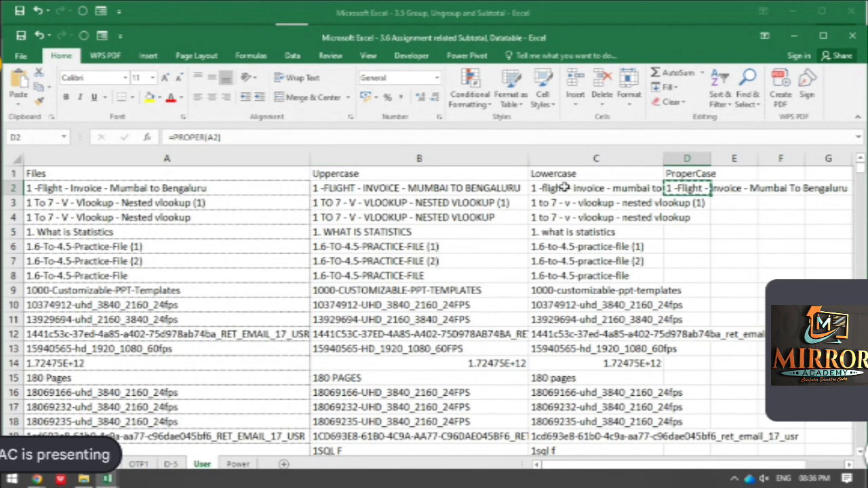
click(18, 99)
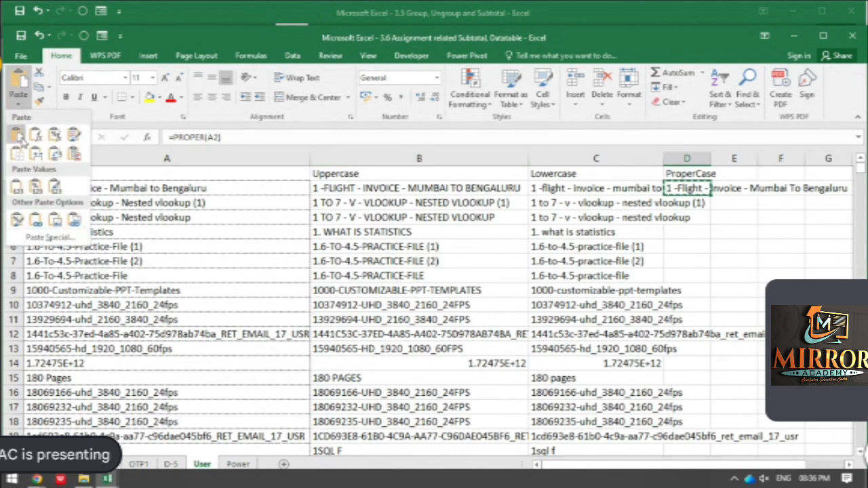
click(17, 185)
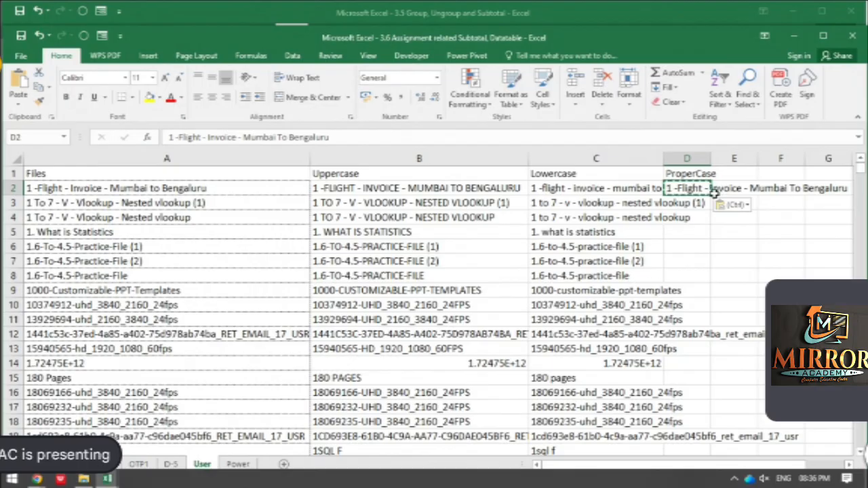
double_click(711, 195)
scroll(715, 251, down, 6)
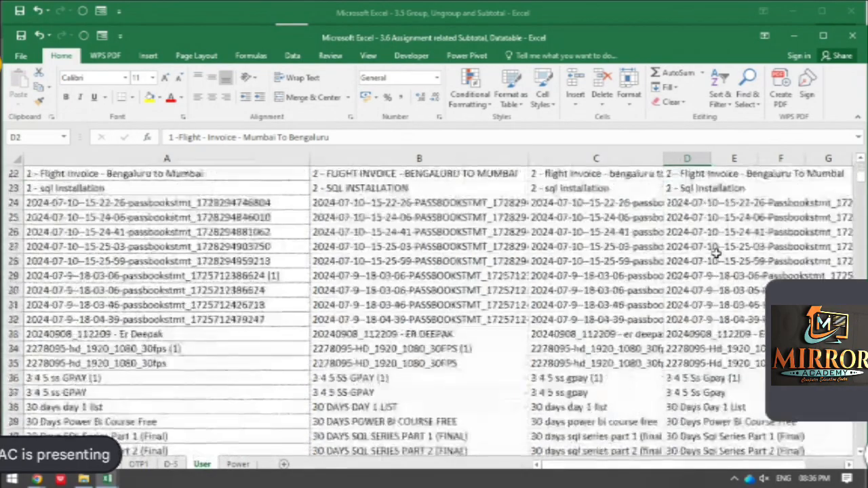
Return to the question list, check question 4 about creating a power table, and open the Power sheet
scroll(717, 249, up, 6)
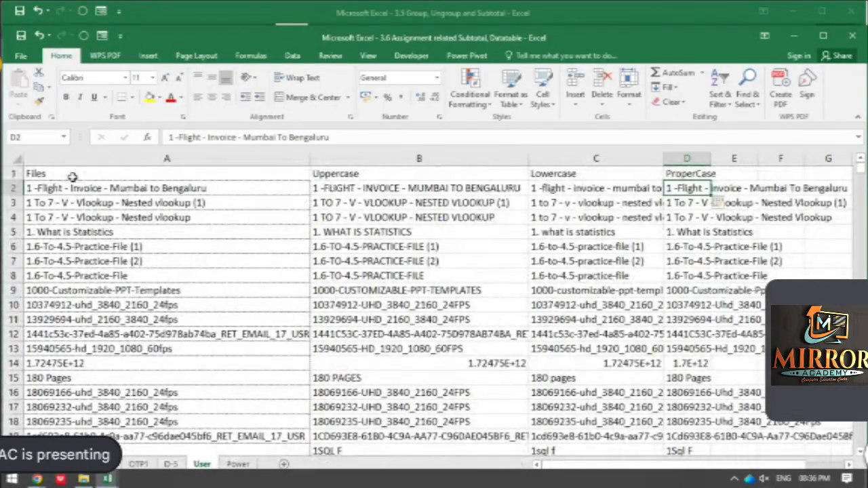
click(110, 465)
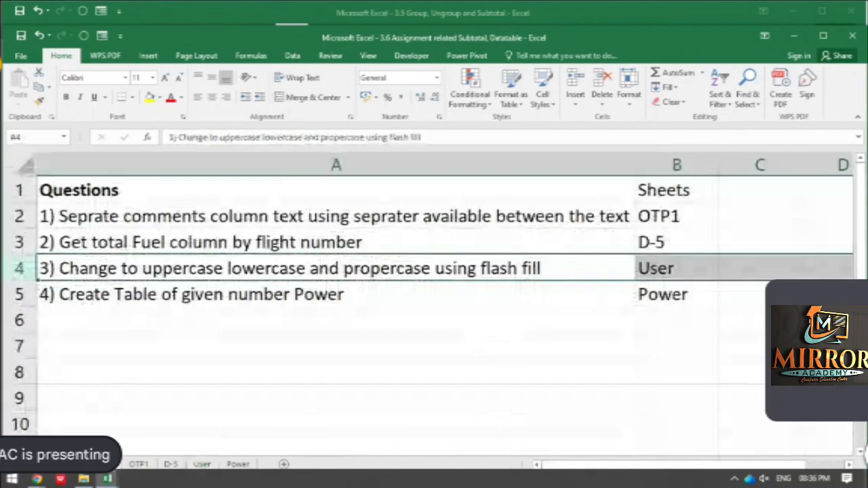
click(82, 292)
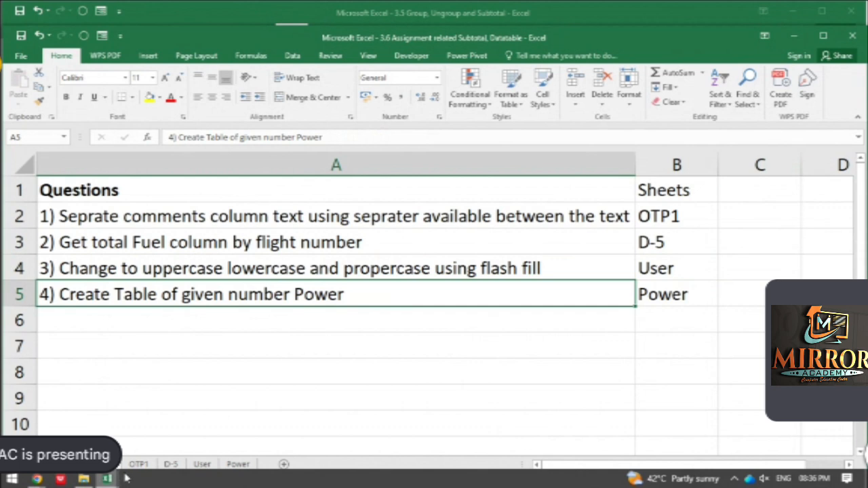
click(238, 465)
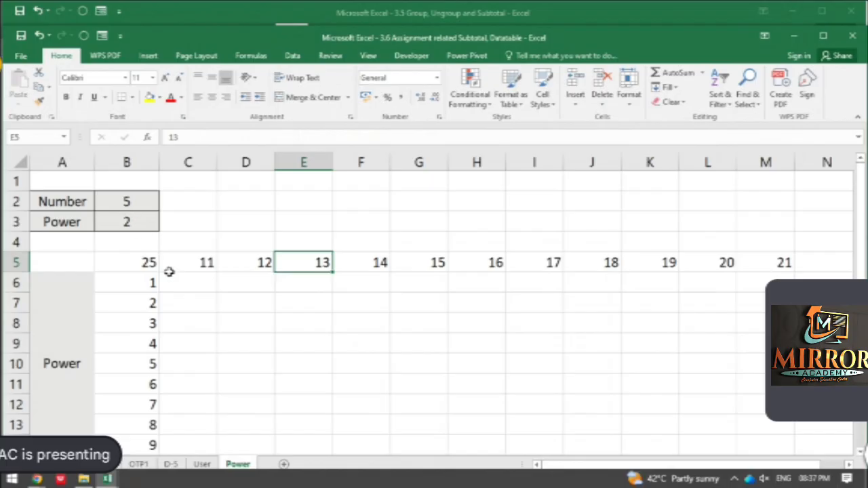
Examine the Number and Power input cells and the arguments of the POWER formula in B5
click(76, 369)
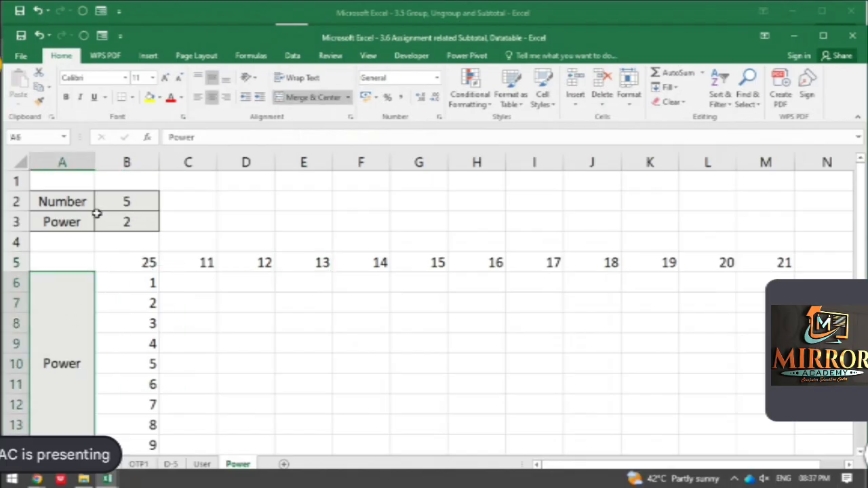
click(16, 202)
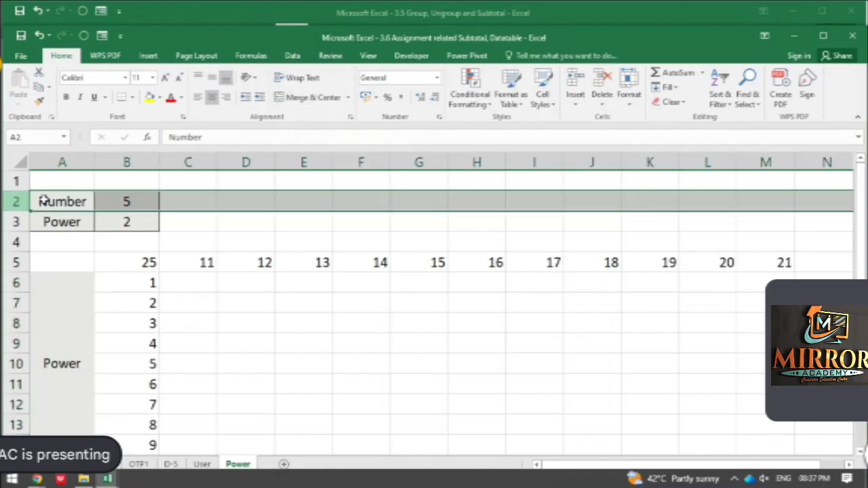
click(118, 203)
click(15, 220)
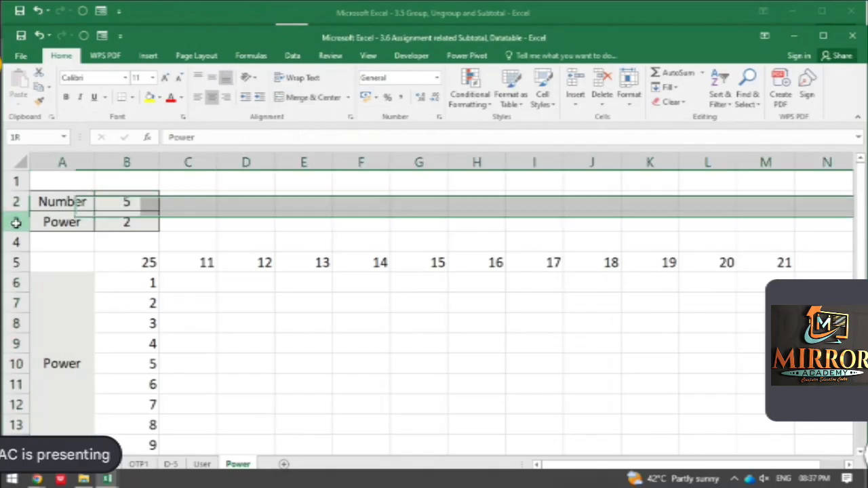
click(128, 263)
double_click(133, 264)
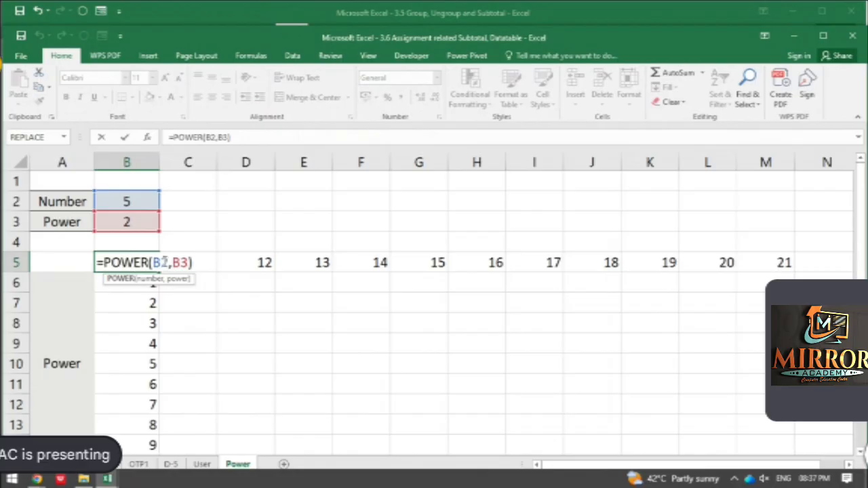
click(162, 262)
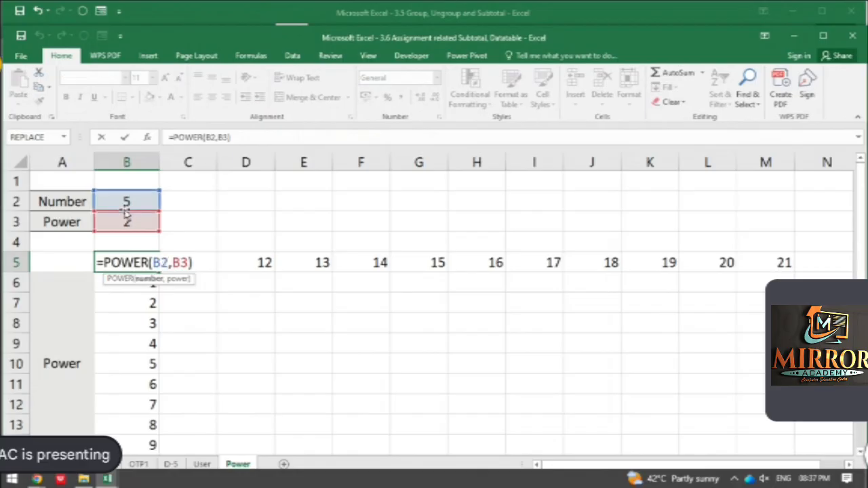
click(180, 262)
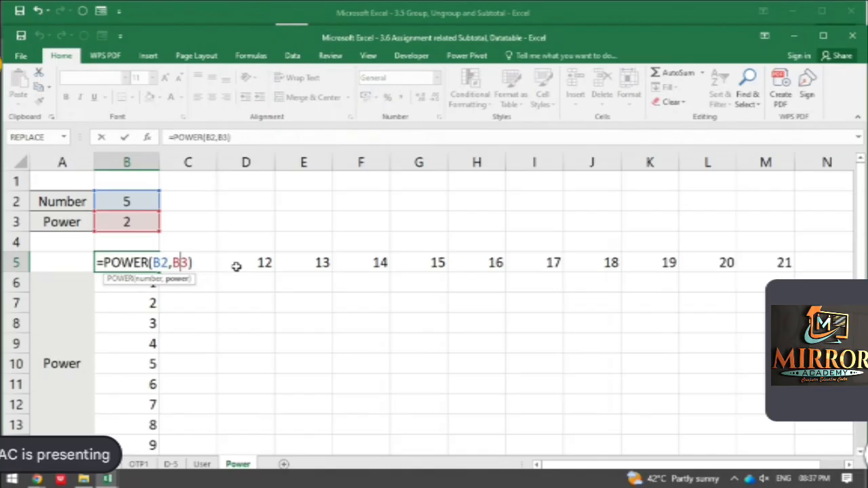
key(Return)
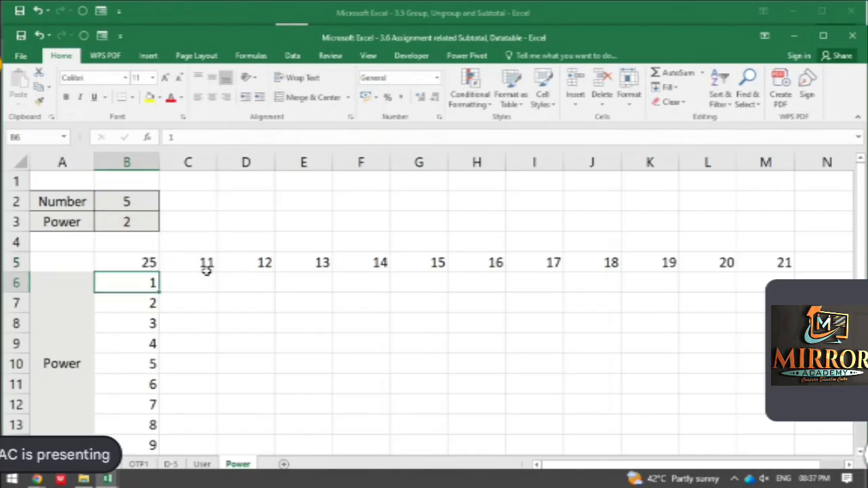
Select the range B5:M14 and open a What-If Data Table for it, moving the dialog closer to the input cells
click(158, 262)
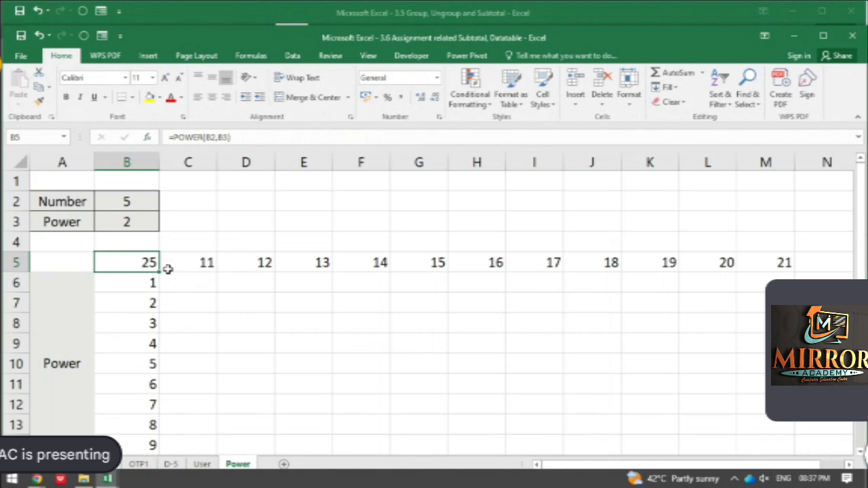
drag(156, 266, 755, 382)
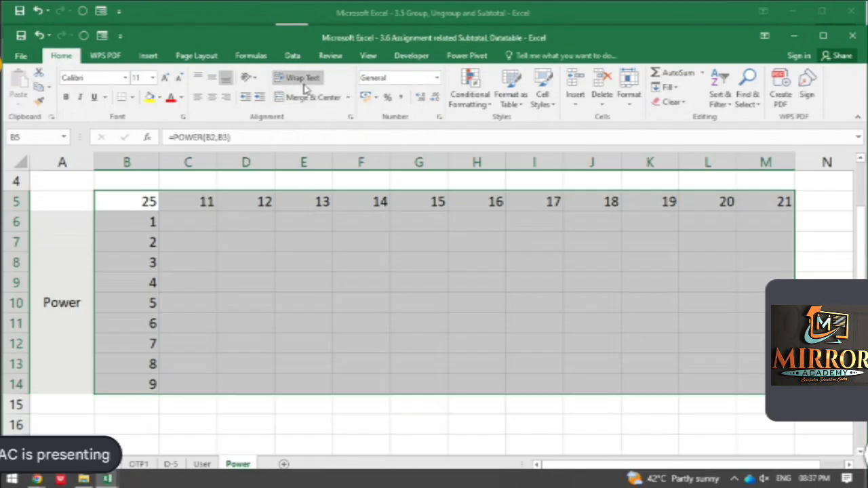
click(293, 57)
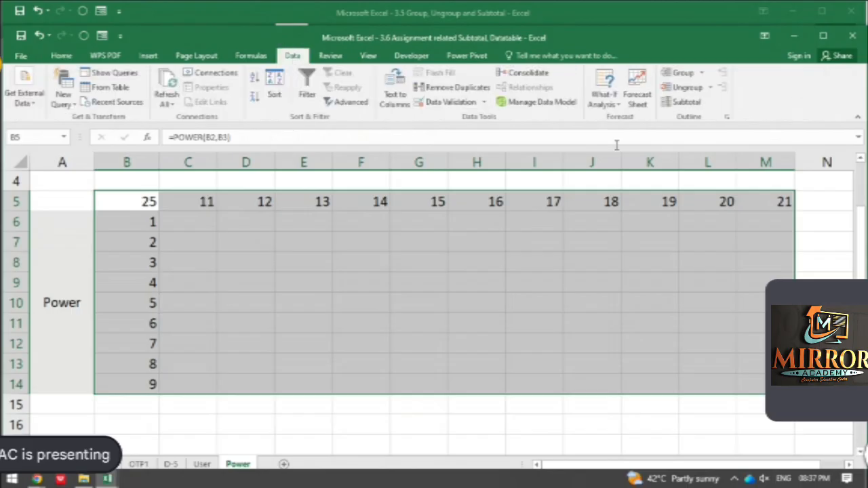
click(617, 107)
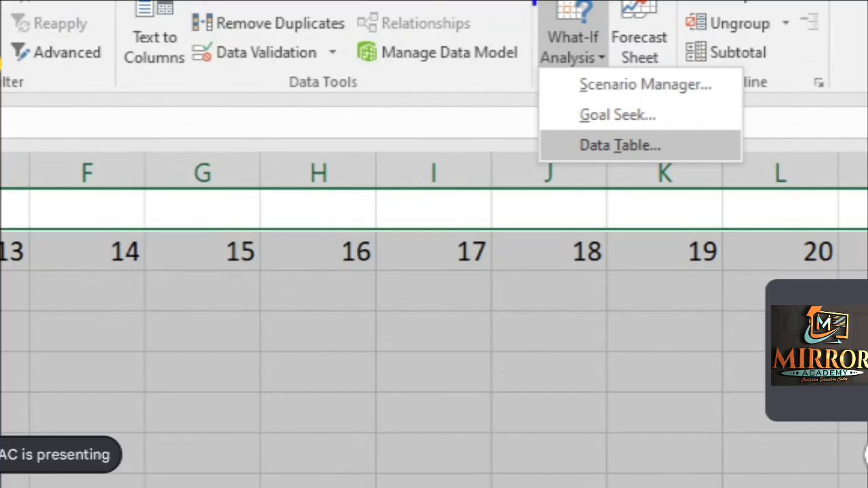
mouse_move(534, 2)
mouse_down()
mouse_move(714, 204)
mouse_move(817, 201)
mouse_move(798, 179)
mouse_up()
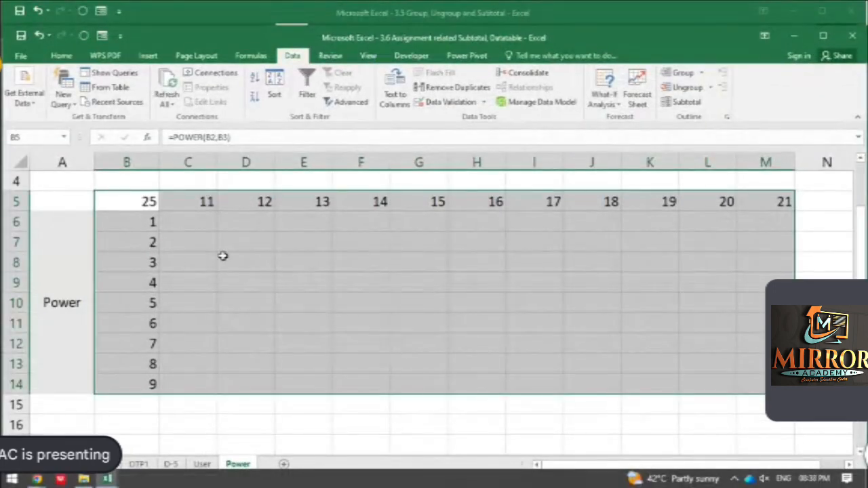
click(617, 102)
click(617, 147)
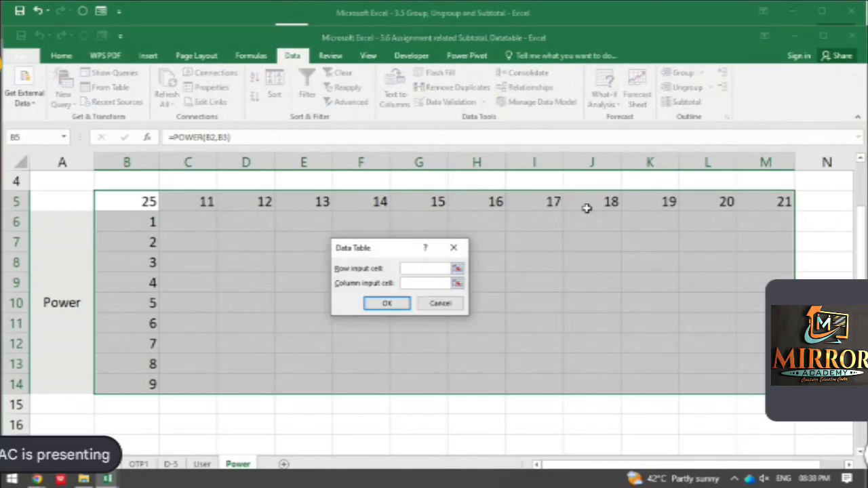
drag(392, 250, 261, 198)
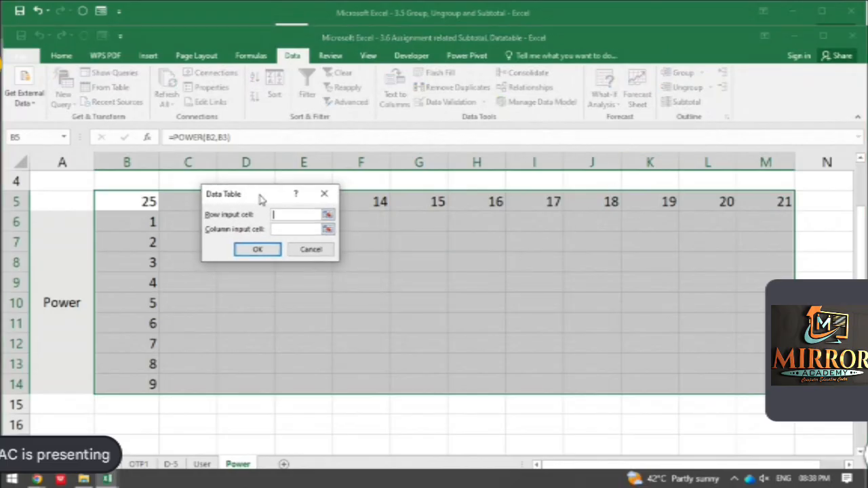
Create the data table with $B$2 as the row input cell and $B$3 as the column input cell
scroll(303, 213, up, 1)
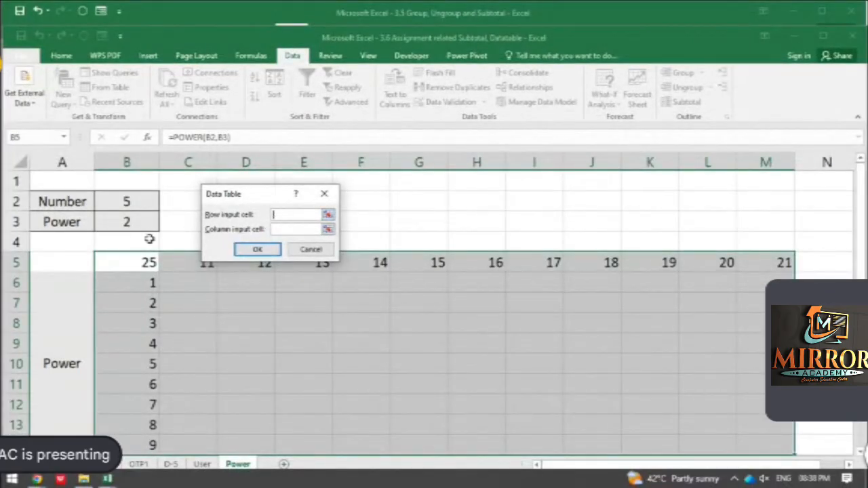
click(282, 214)
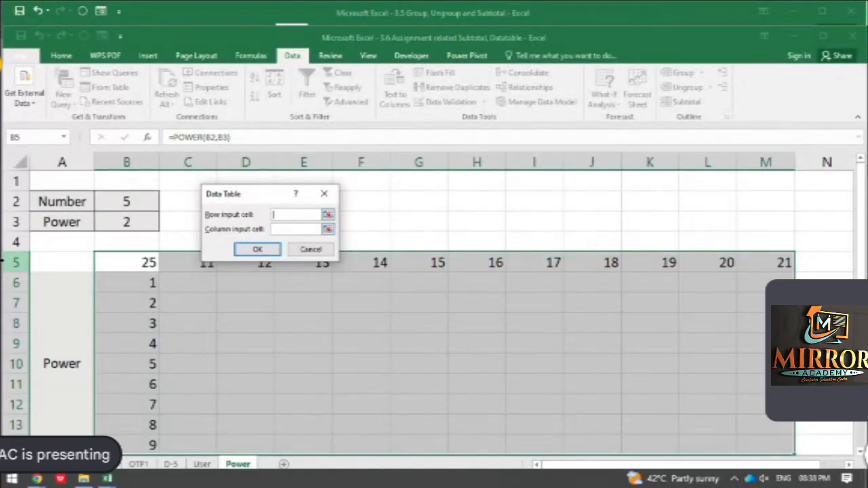
drag(238, 197, 258, 184)
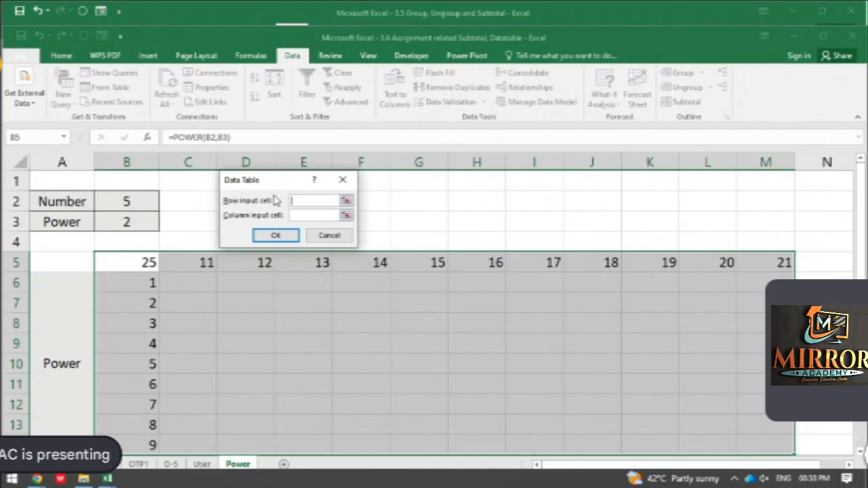
drag(283, 188, 269, 193)
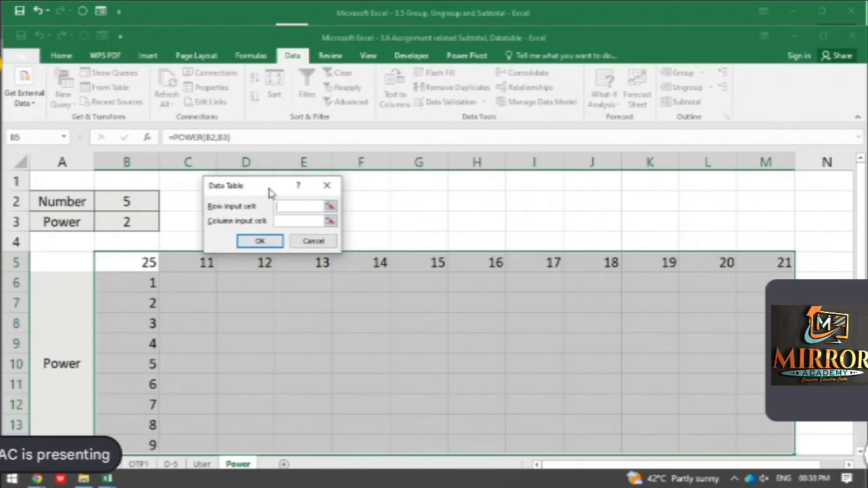
click(123, 202)
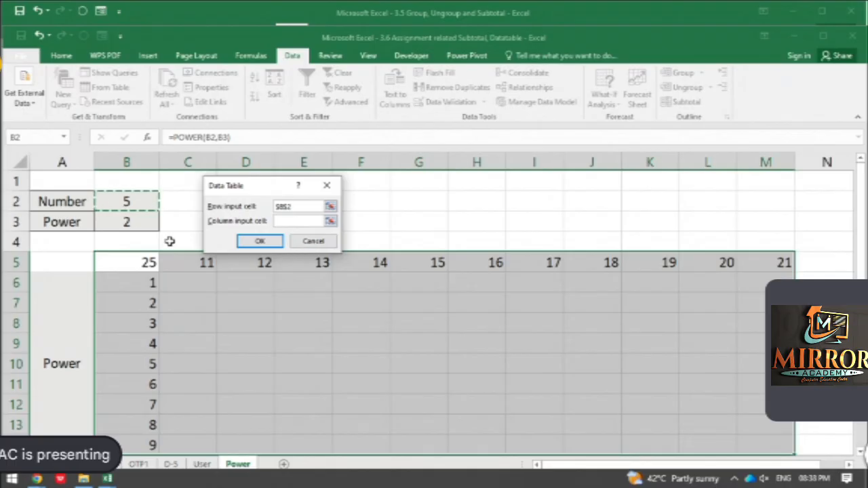
click(275, 226)
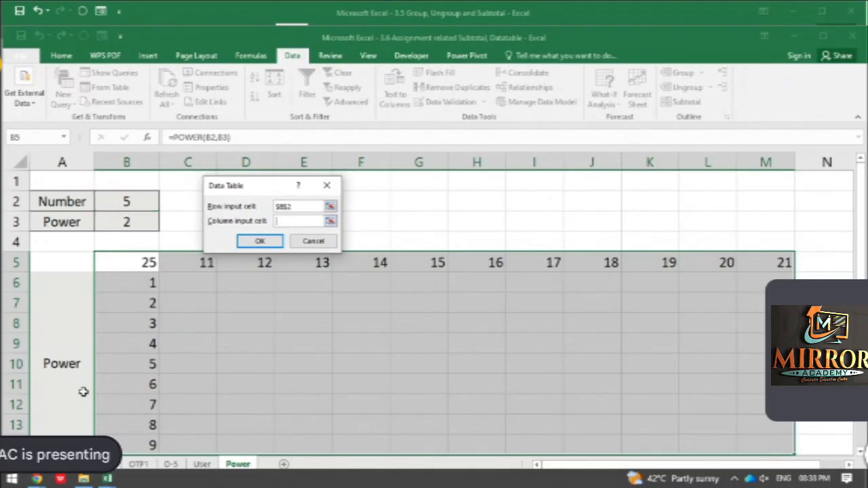
click(122, 222)
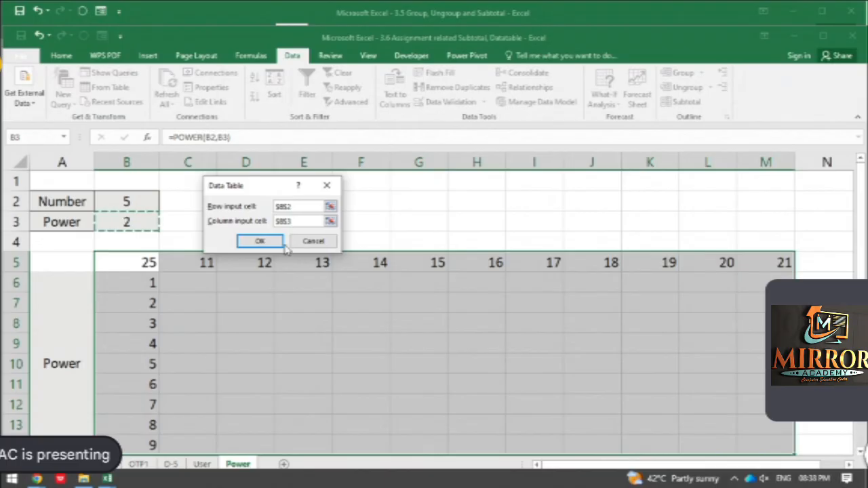
drag(251, 194, 267, 186)
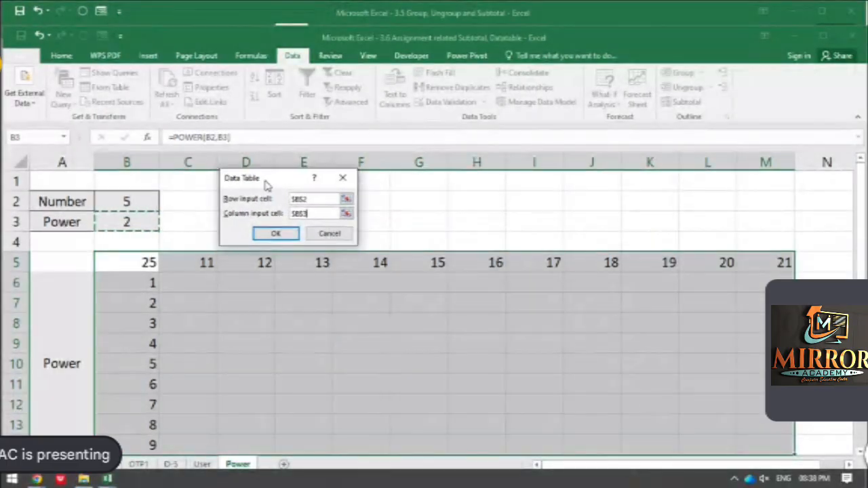
click(270, 235)
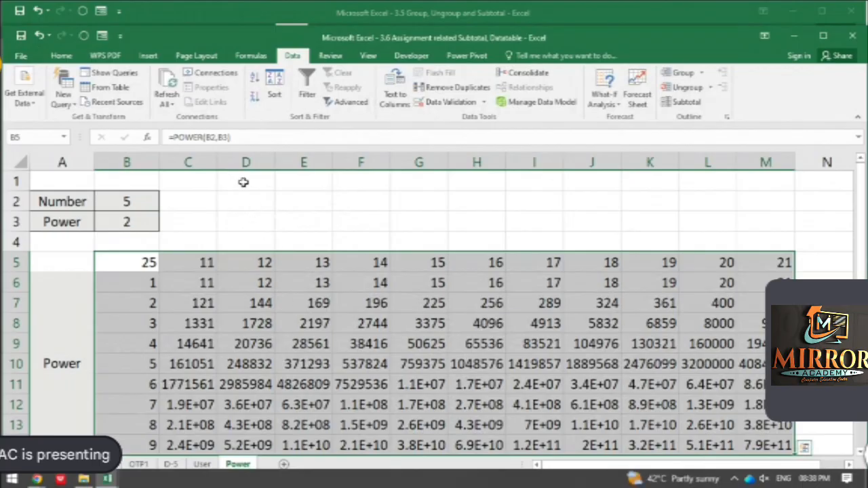
Select columns B to M, autofit them to their contents, and widen them all to one equal width
double_click(218, 164)
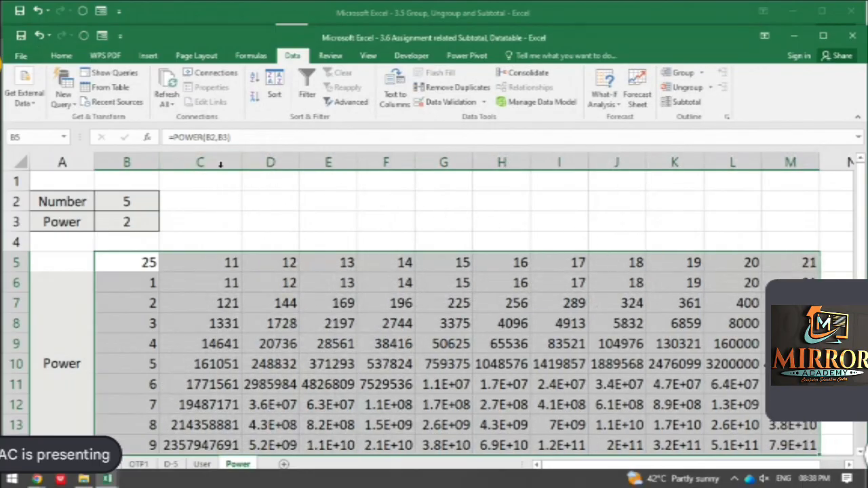
drag(141, 163, 763, 163)
double_click(763, 163)
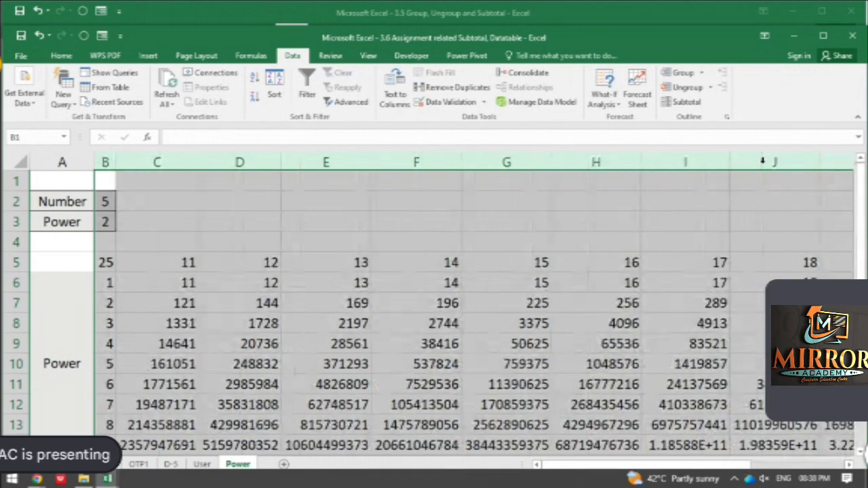
scroll(244, 394, down, 1)
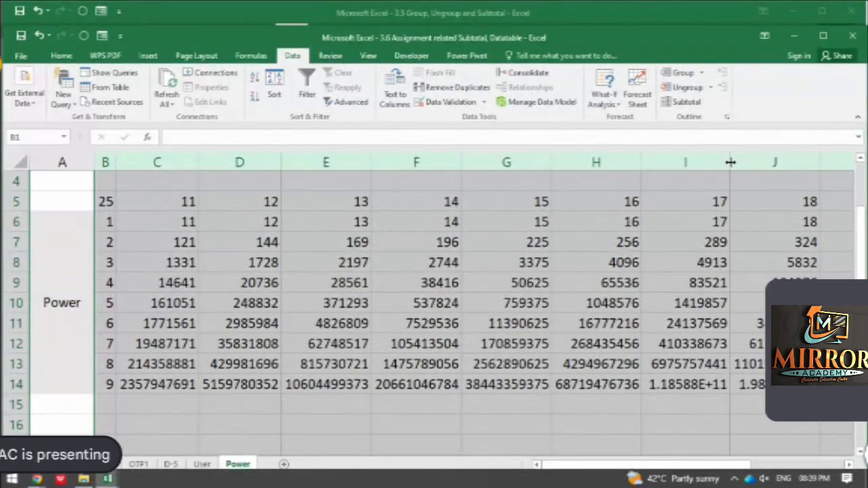
drag(731, 163, 740, 163)
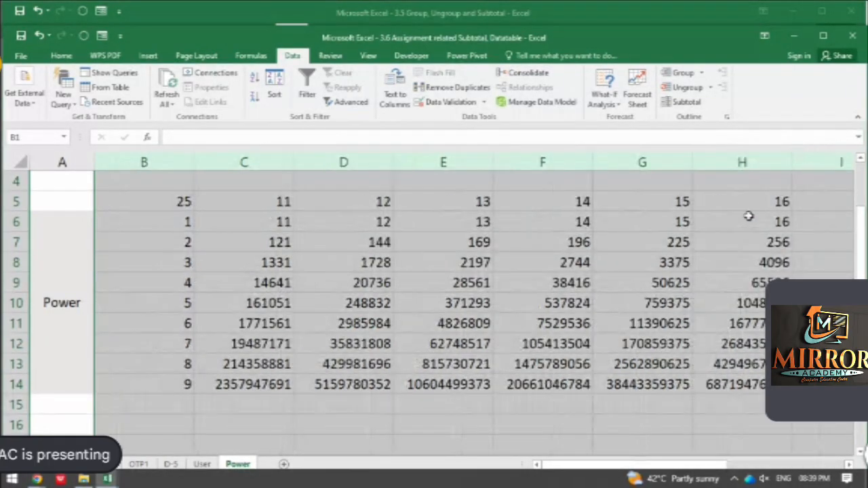
Look over the completed power table across all its columns and return to the question list
drag(712, 465, 836, 475)
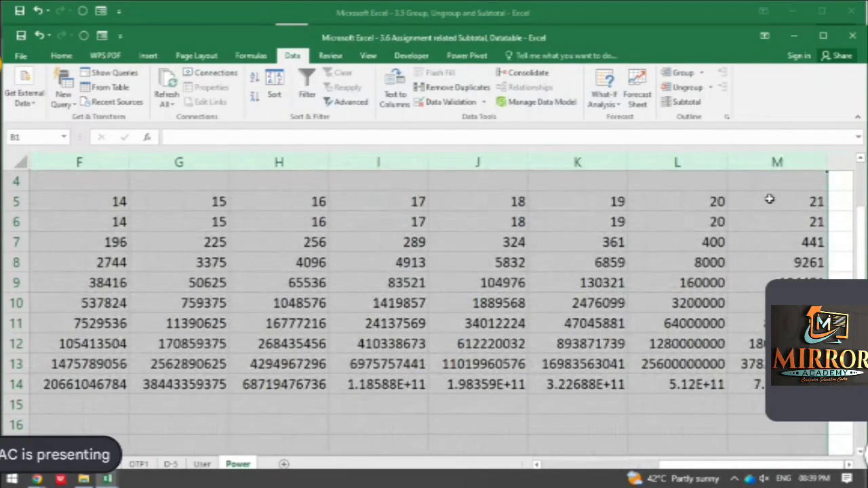
click(719, 175)
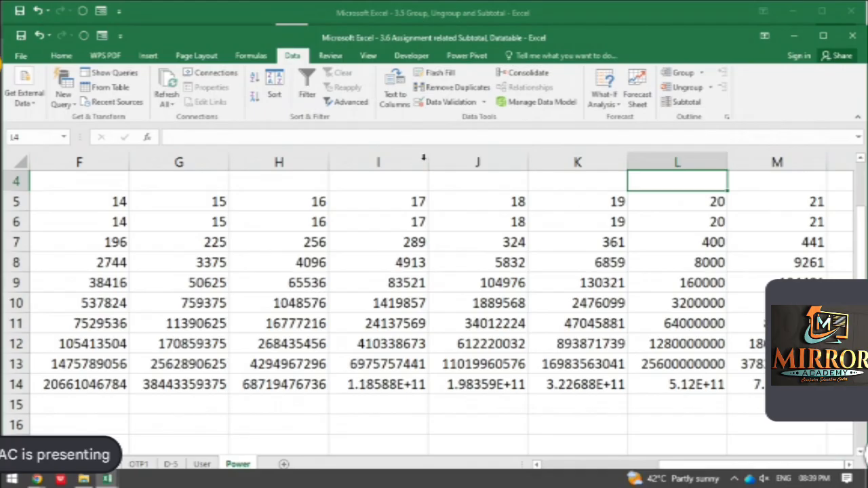
drag(420, 161, 439, 159)
click(563, 202)
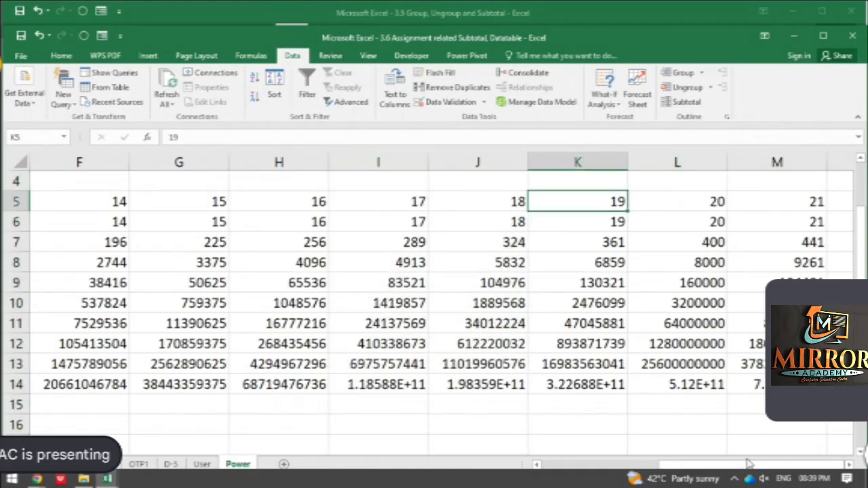
drag(746, 466, 594, 467)
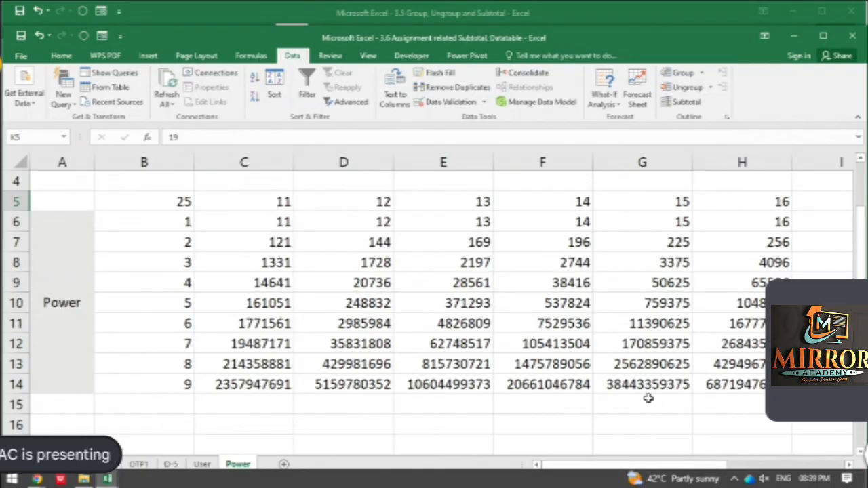
scroll(648, 396, down, 2)
scroll(648, 395, down, 1)
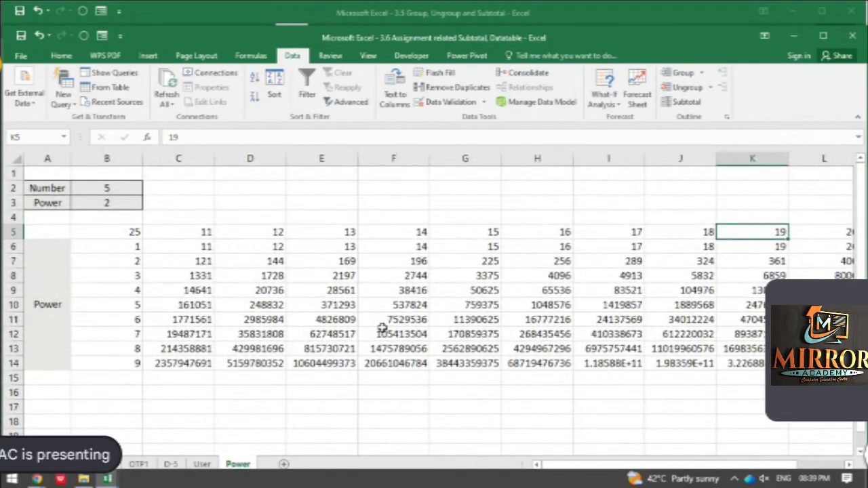
scroll(382, 329, up, 2)
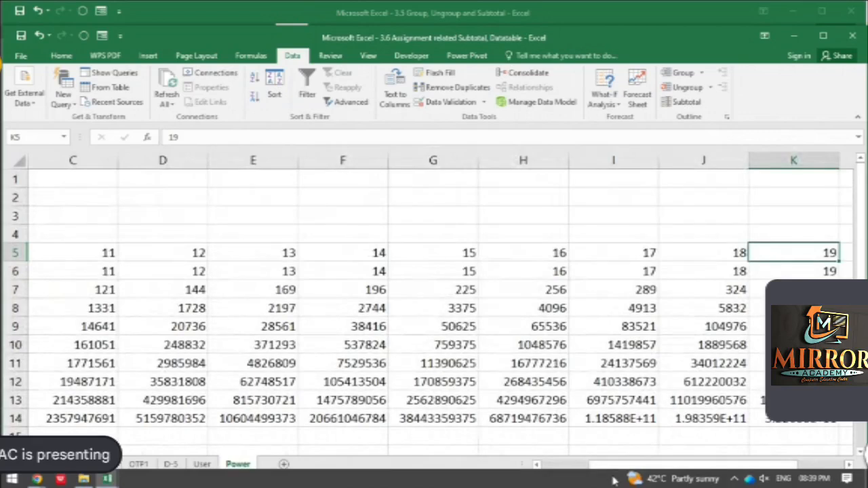
drag(614, 466, 549, 464)
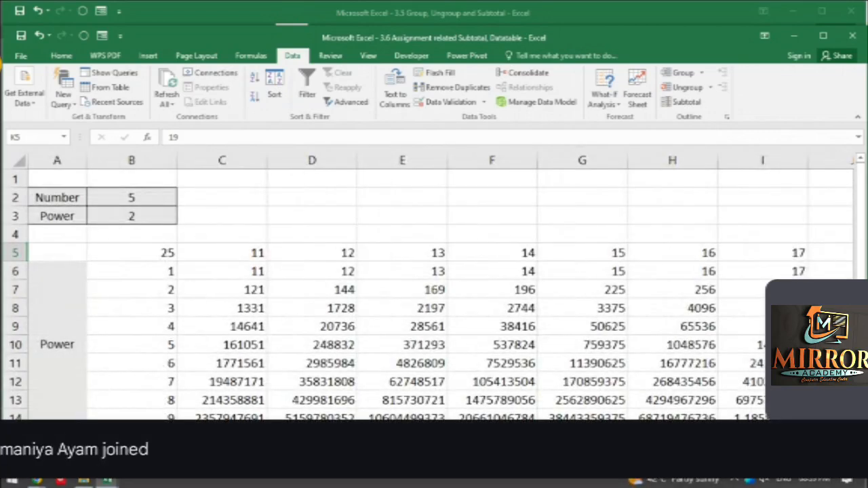
click(68, 464)
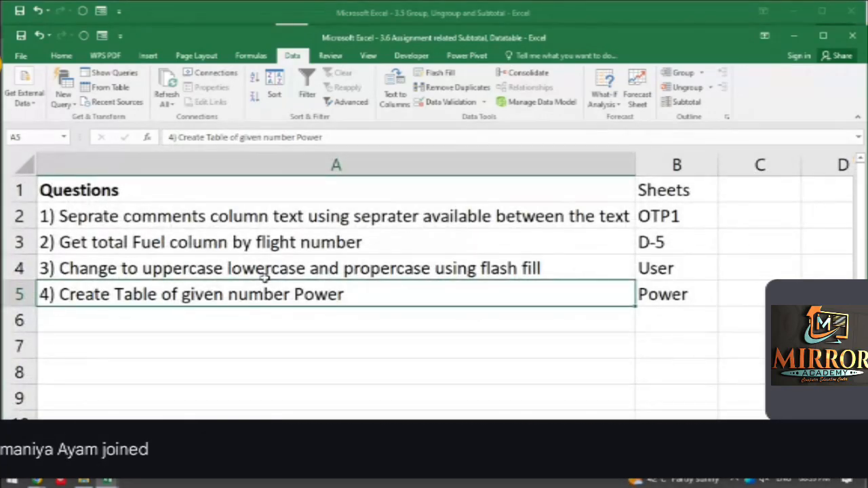